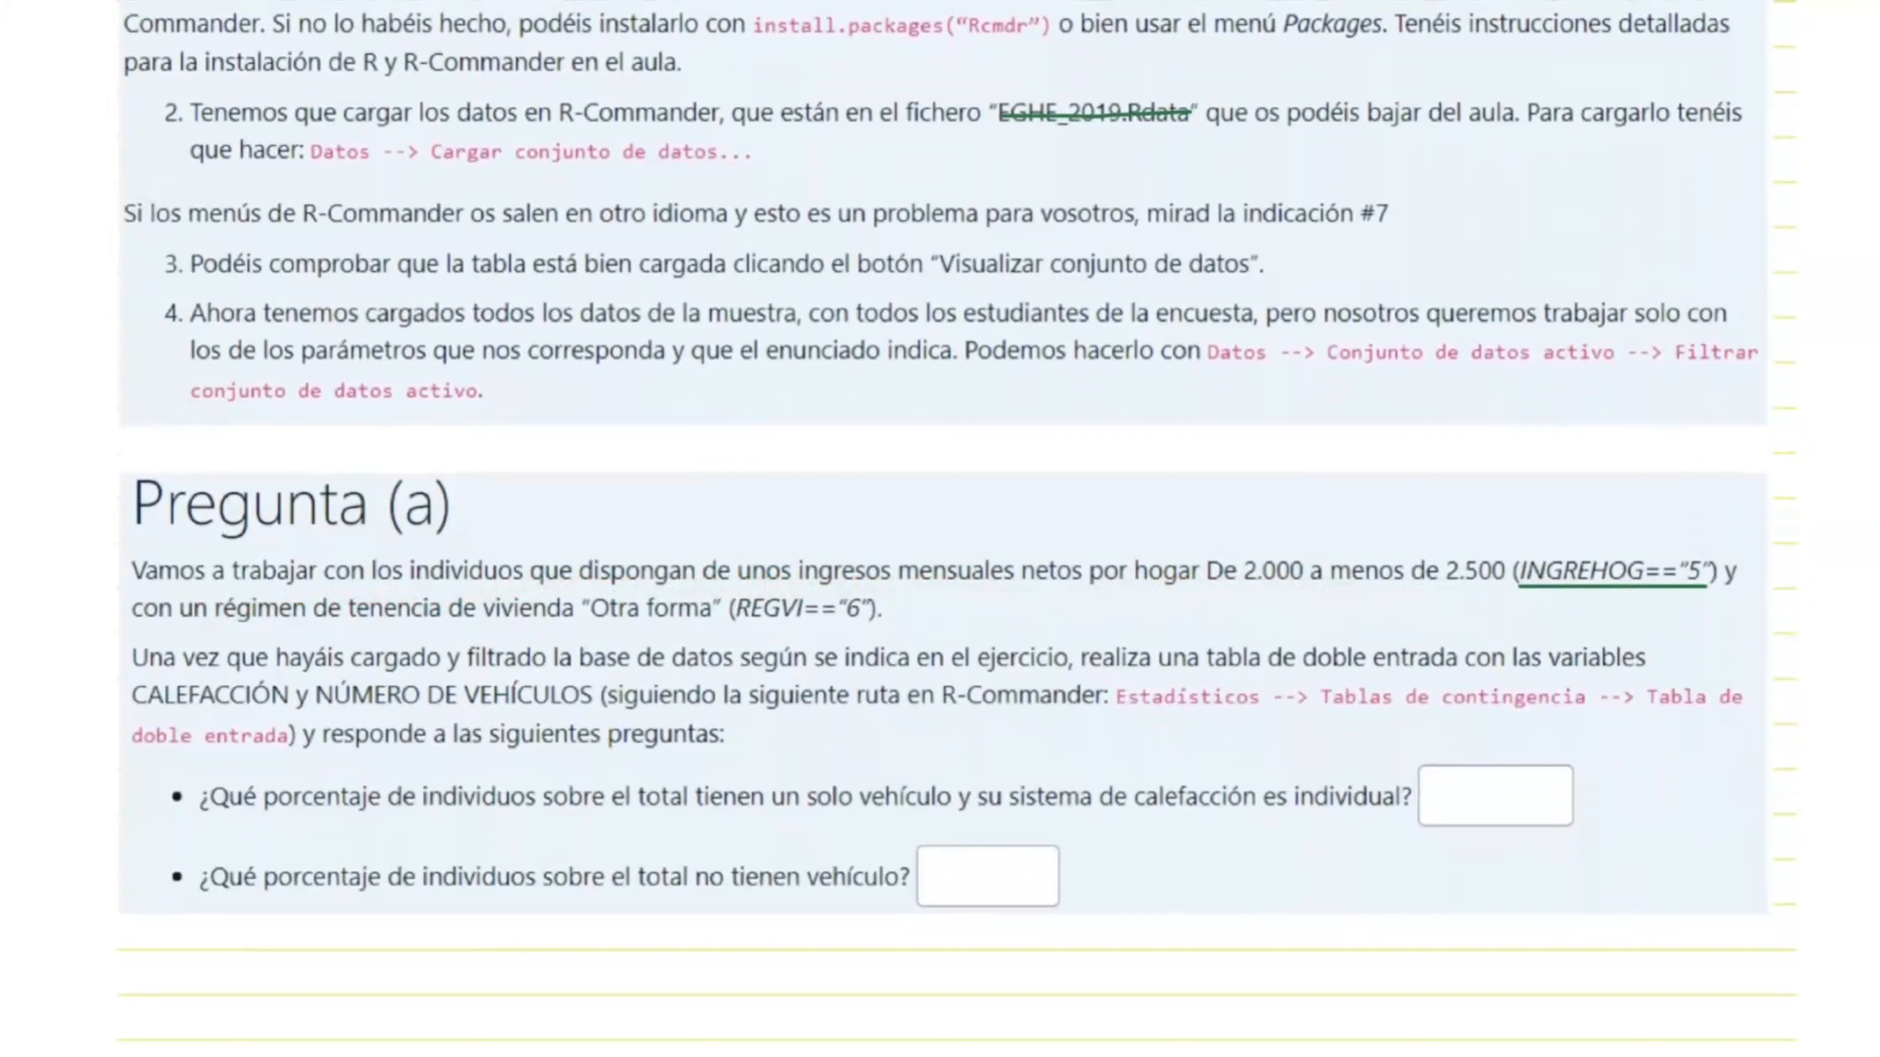
Step: Underline the REGVI=="6" housing-tenure condition in the statement of Pregunta (a)
{"action": "left_click_drag", "start_coordinate": [737, 626], "coordinate": [870, 627]}
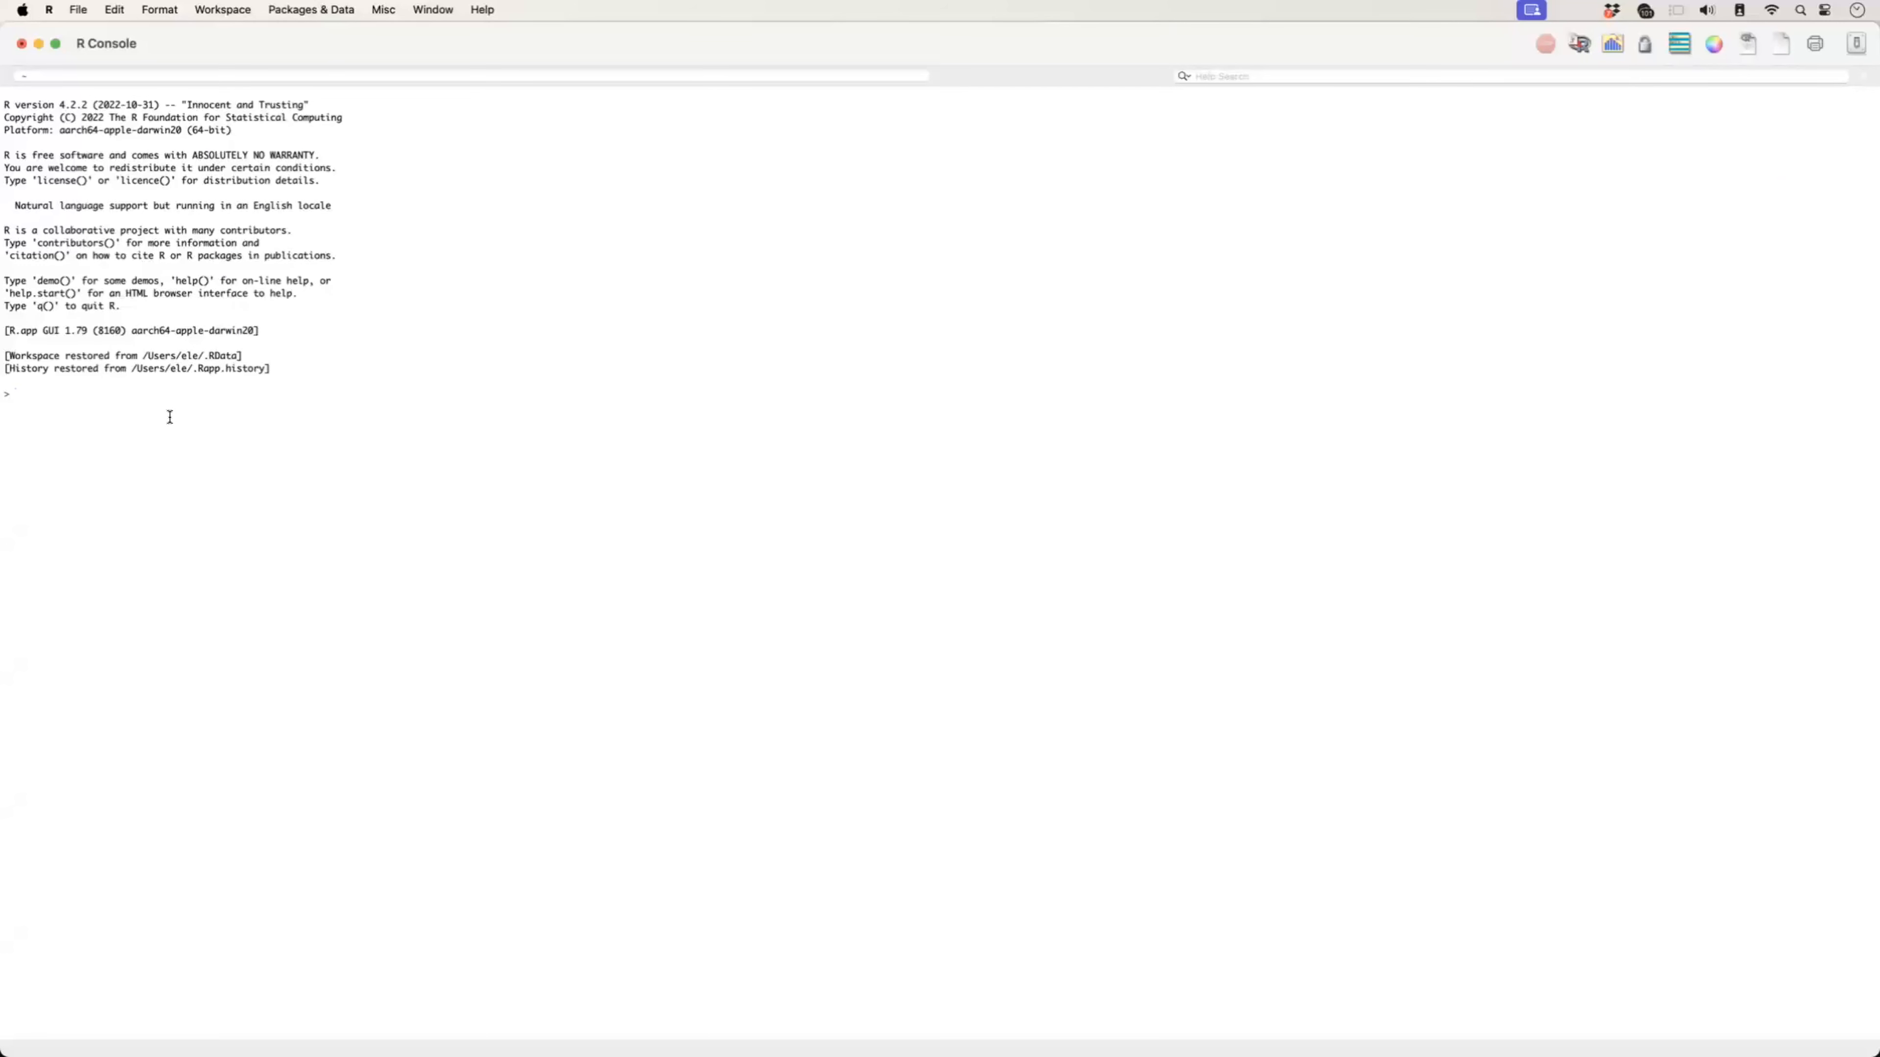
Step: Start R Commander from the R console by running library(Rcmdr)
{"action": "type", "text": "library("}
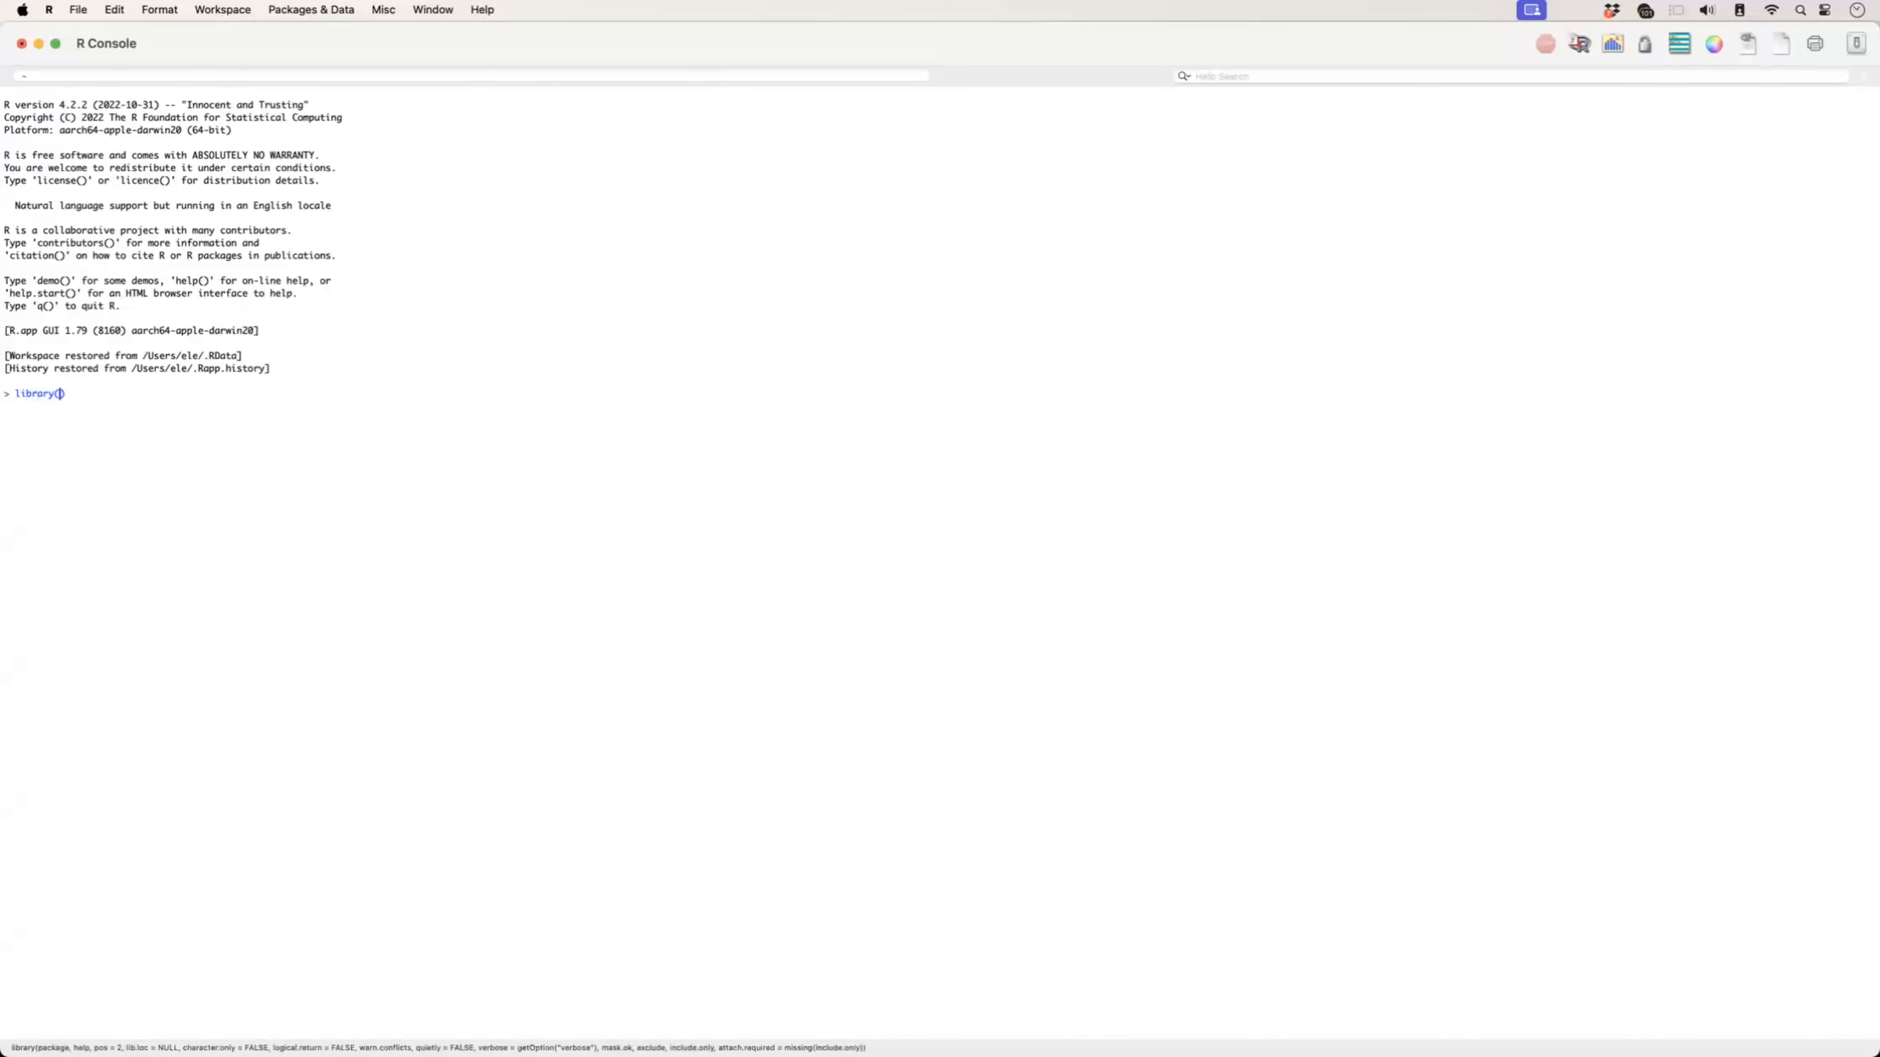
{"action": "type", "text": "Rcmdr"}
{"action": "key", "text": "Return"}
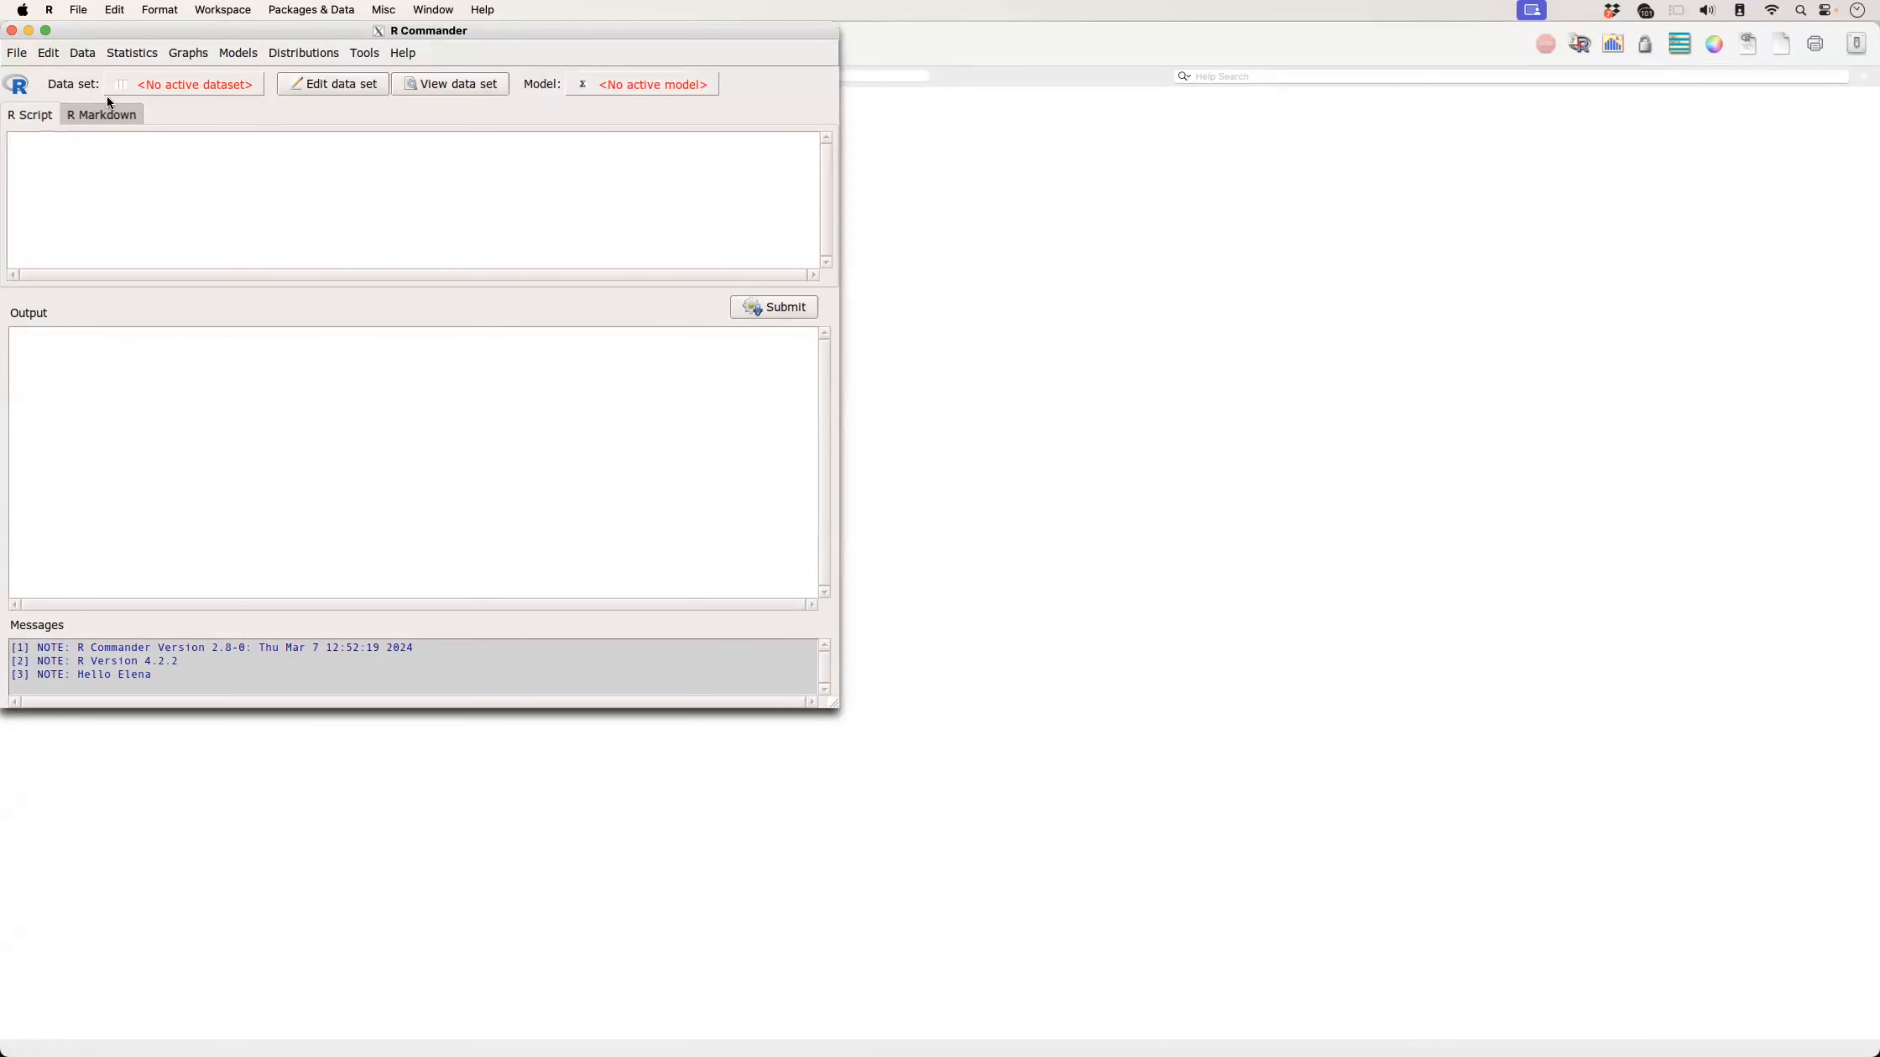
Step: Load the data set file ECEPOV_2021.Rdata
{"action": "left_click", "coordinate": [83, 54]}
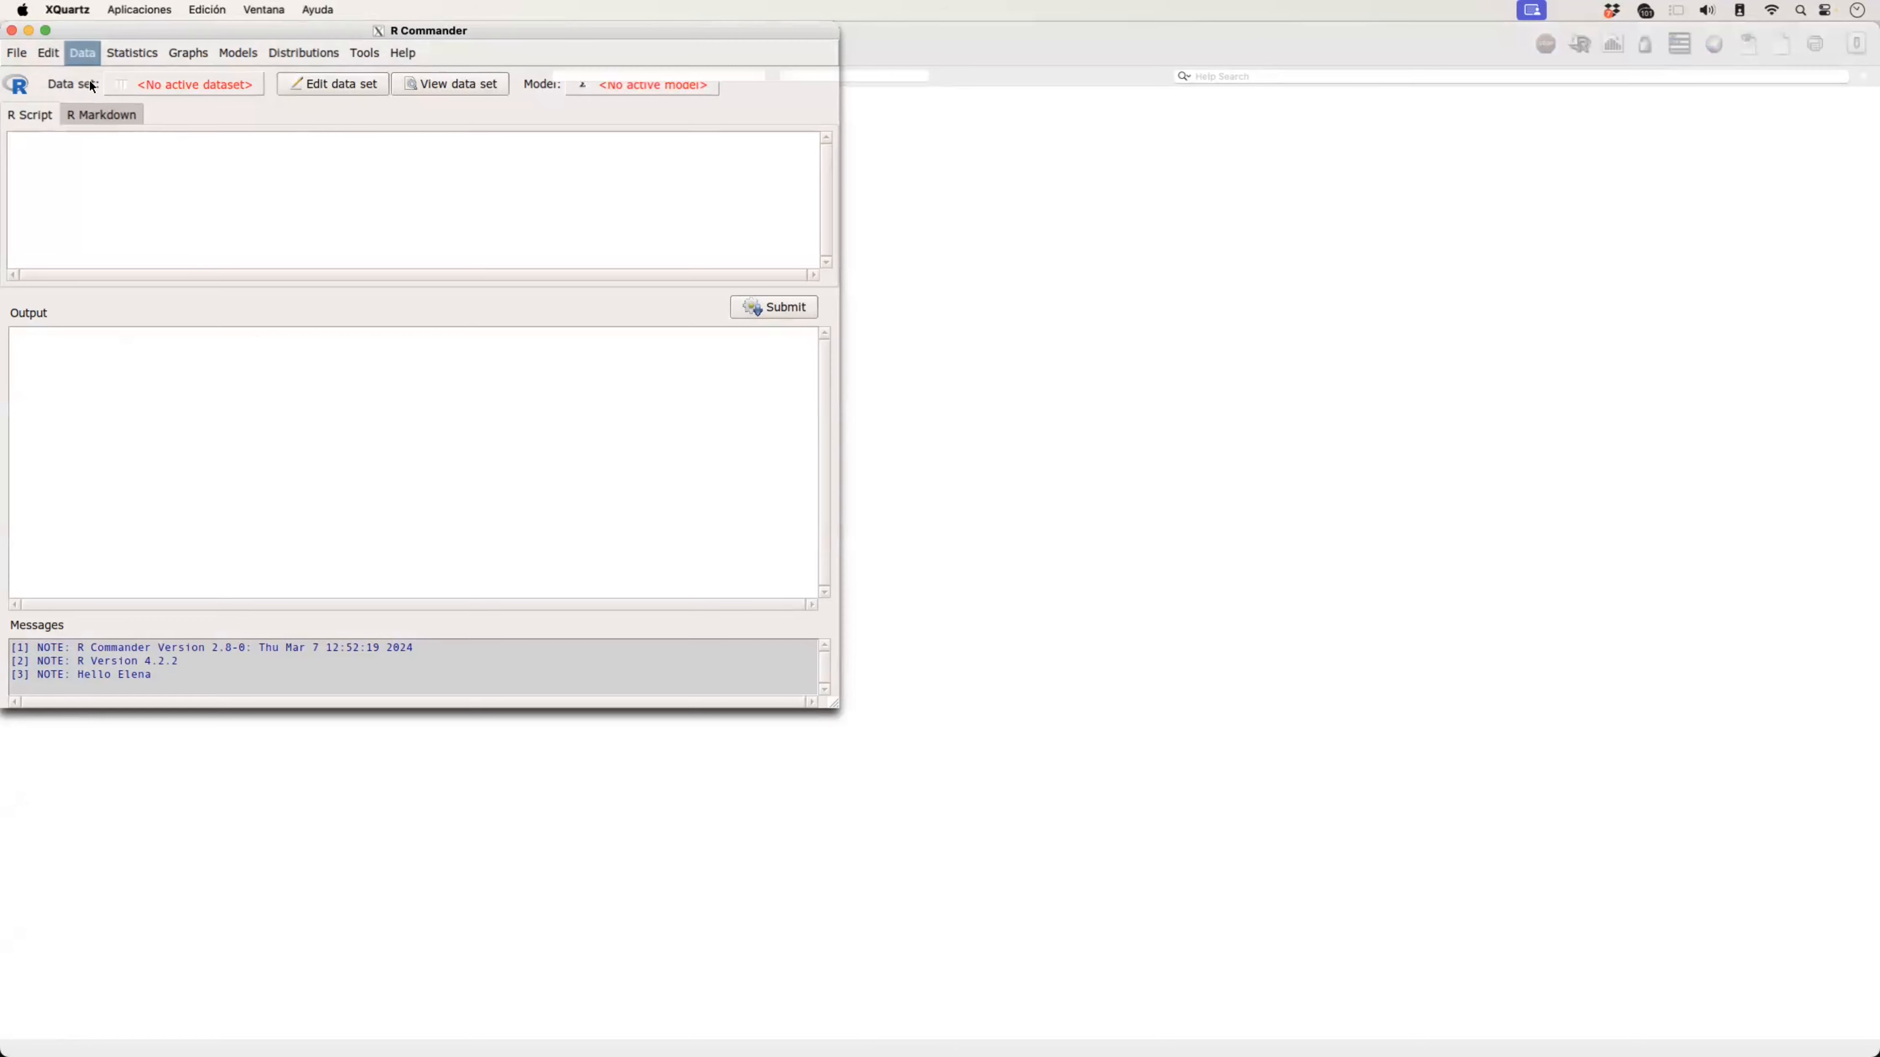
{"action": "left_click", "coordinate": [91, 97]}
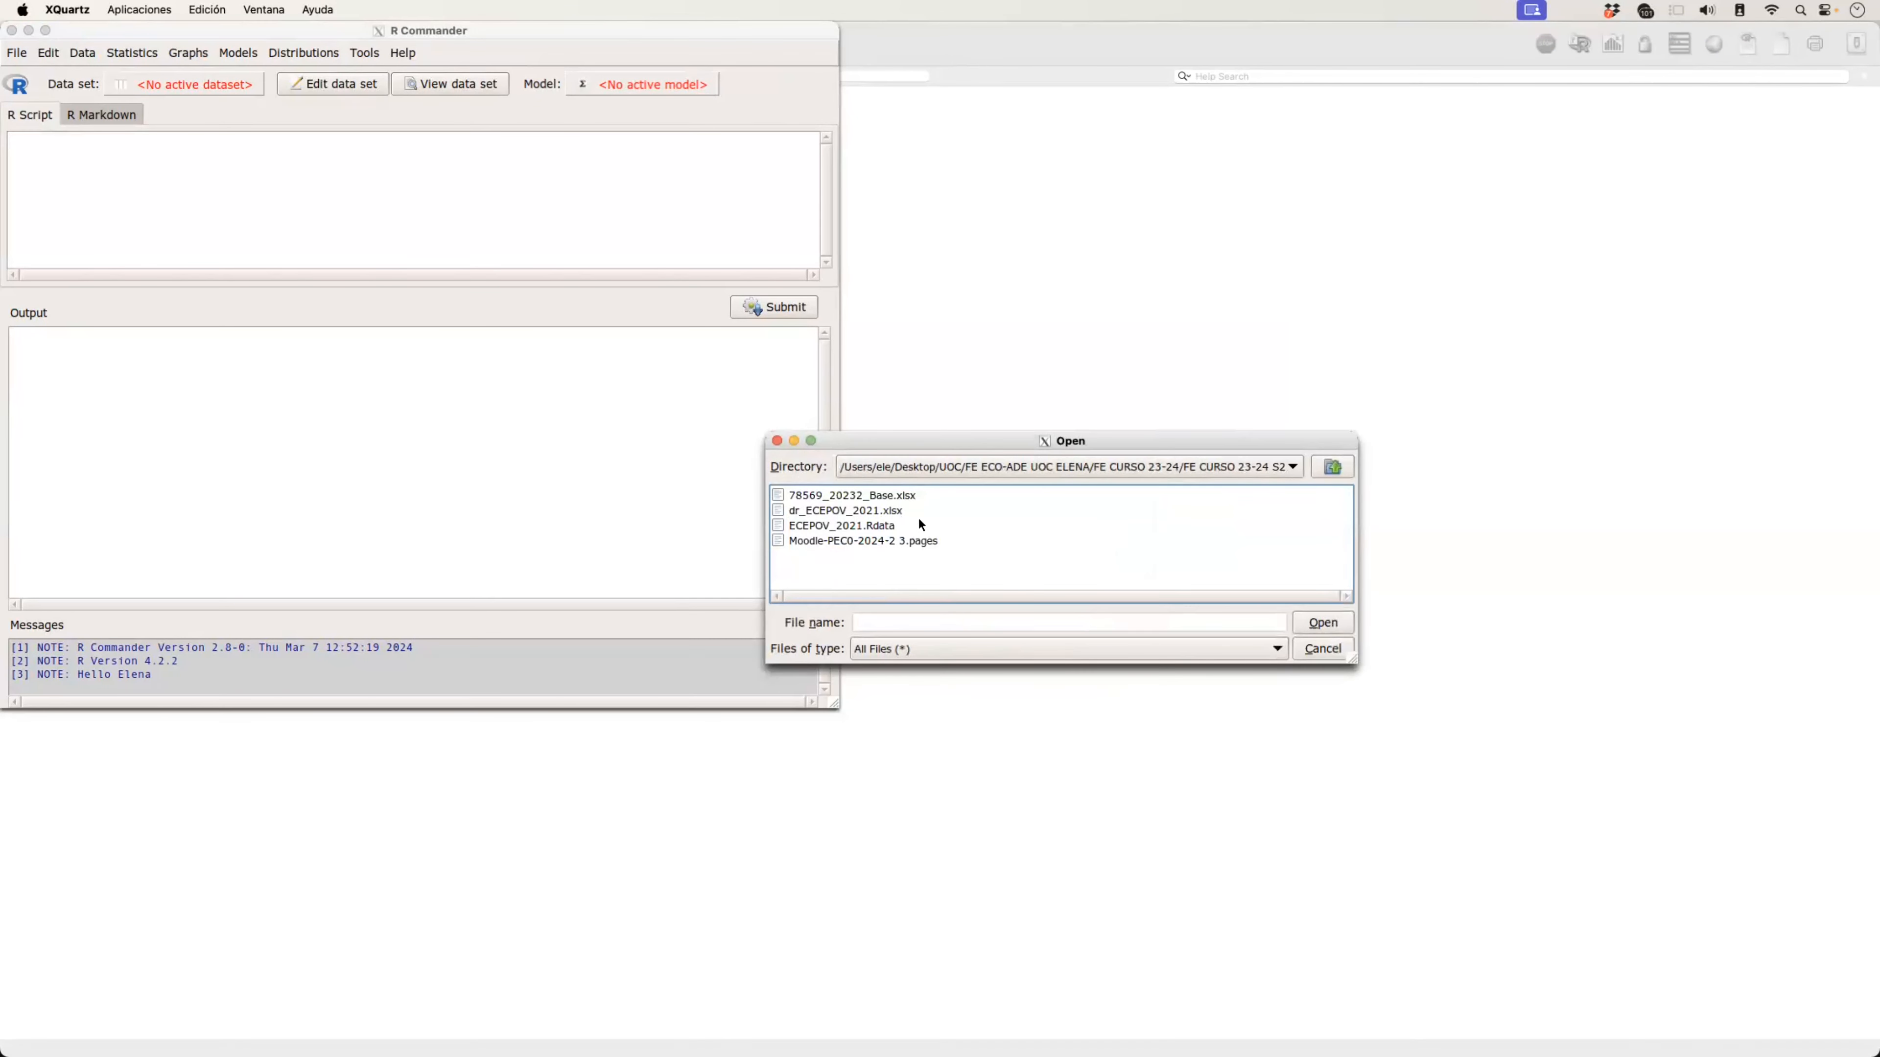
{"action": "double_click", "coordinate": [821, 526]}
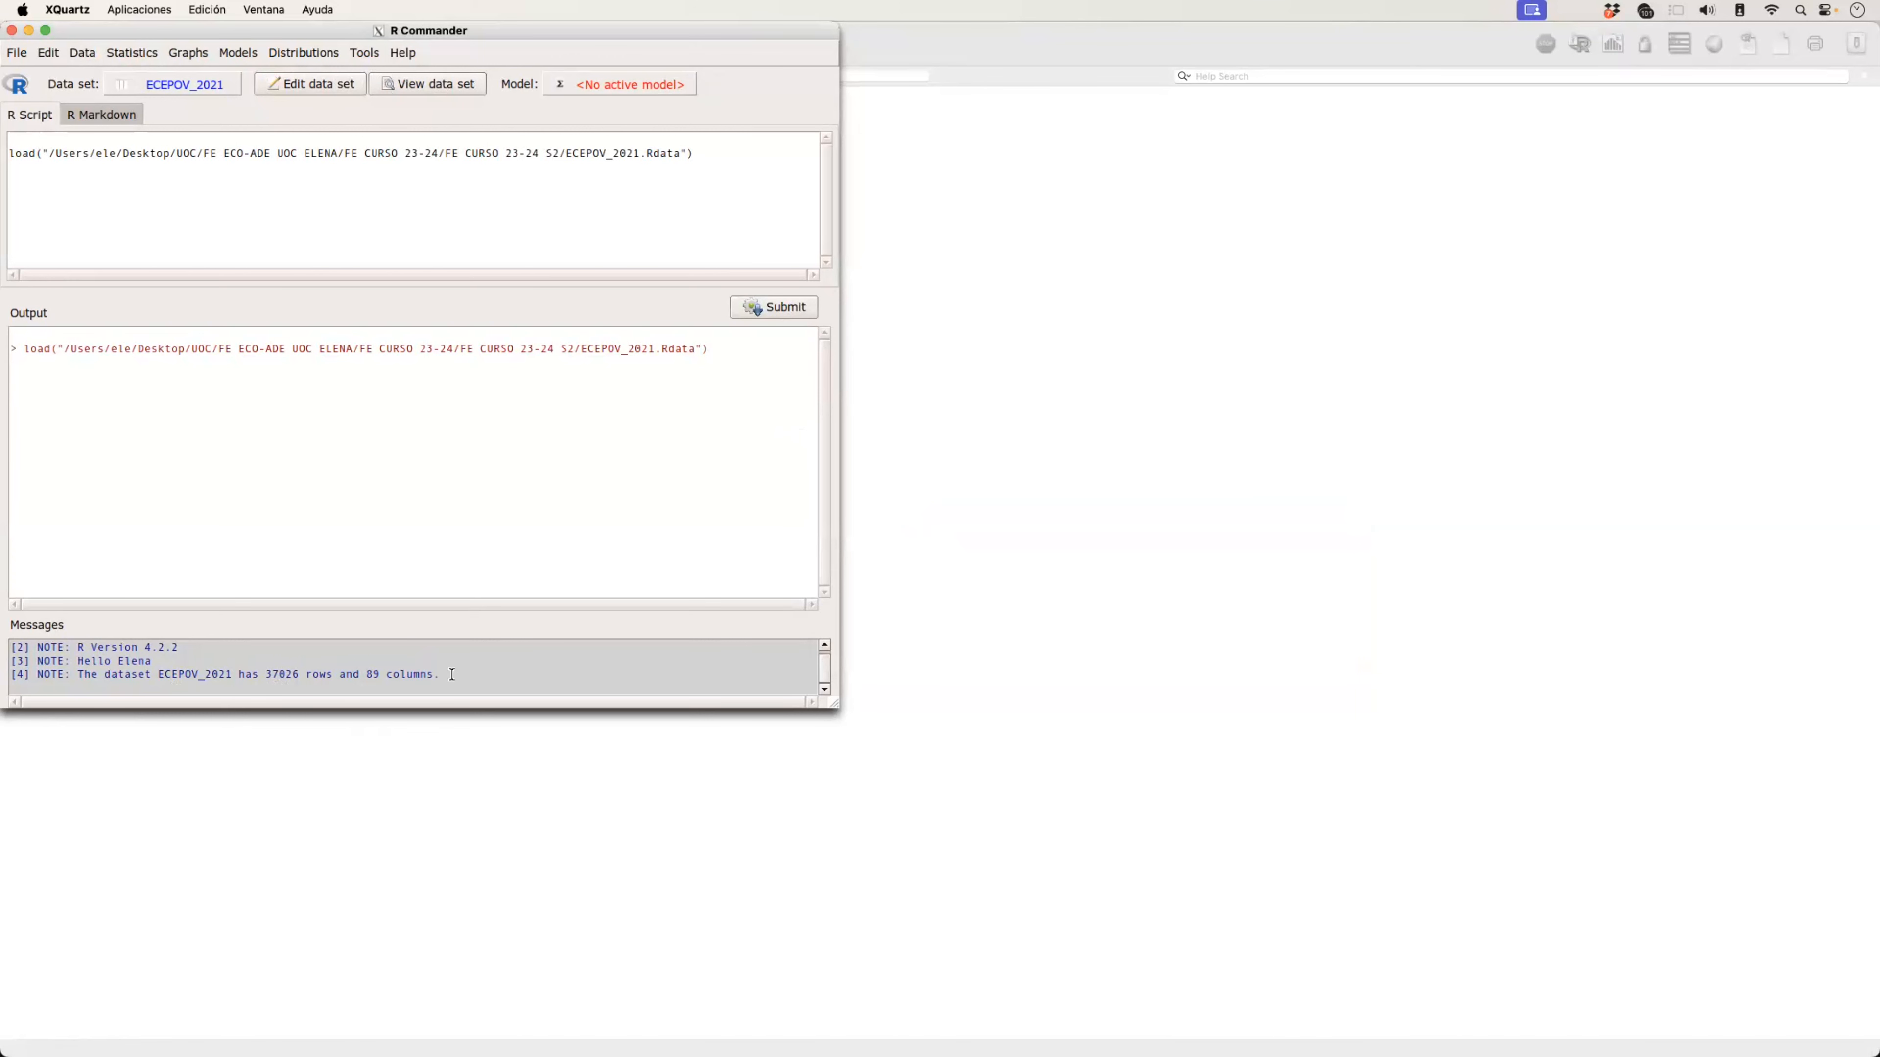
{"action": "left_click", "coordinate": [86, 55]}
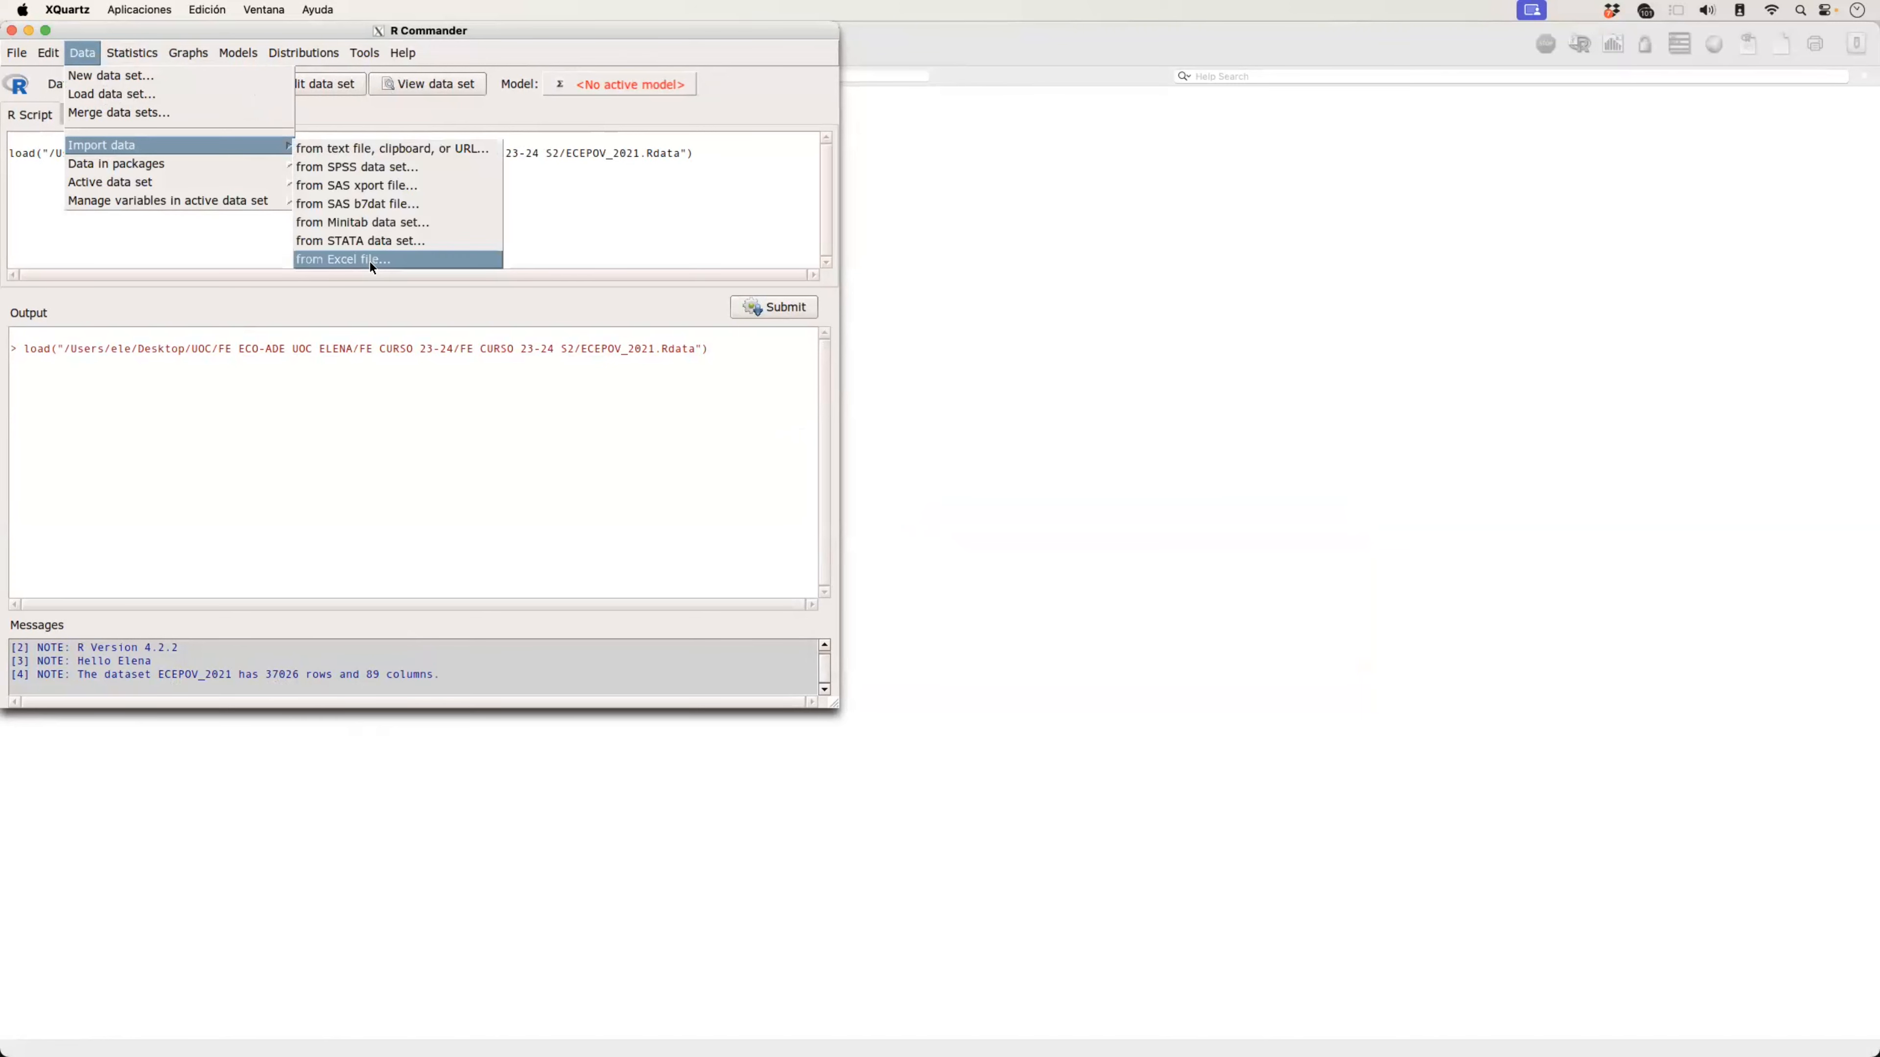
{"action": "left_click", "coordinate": [82, 53]}
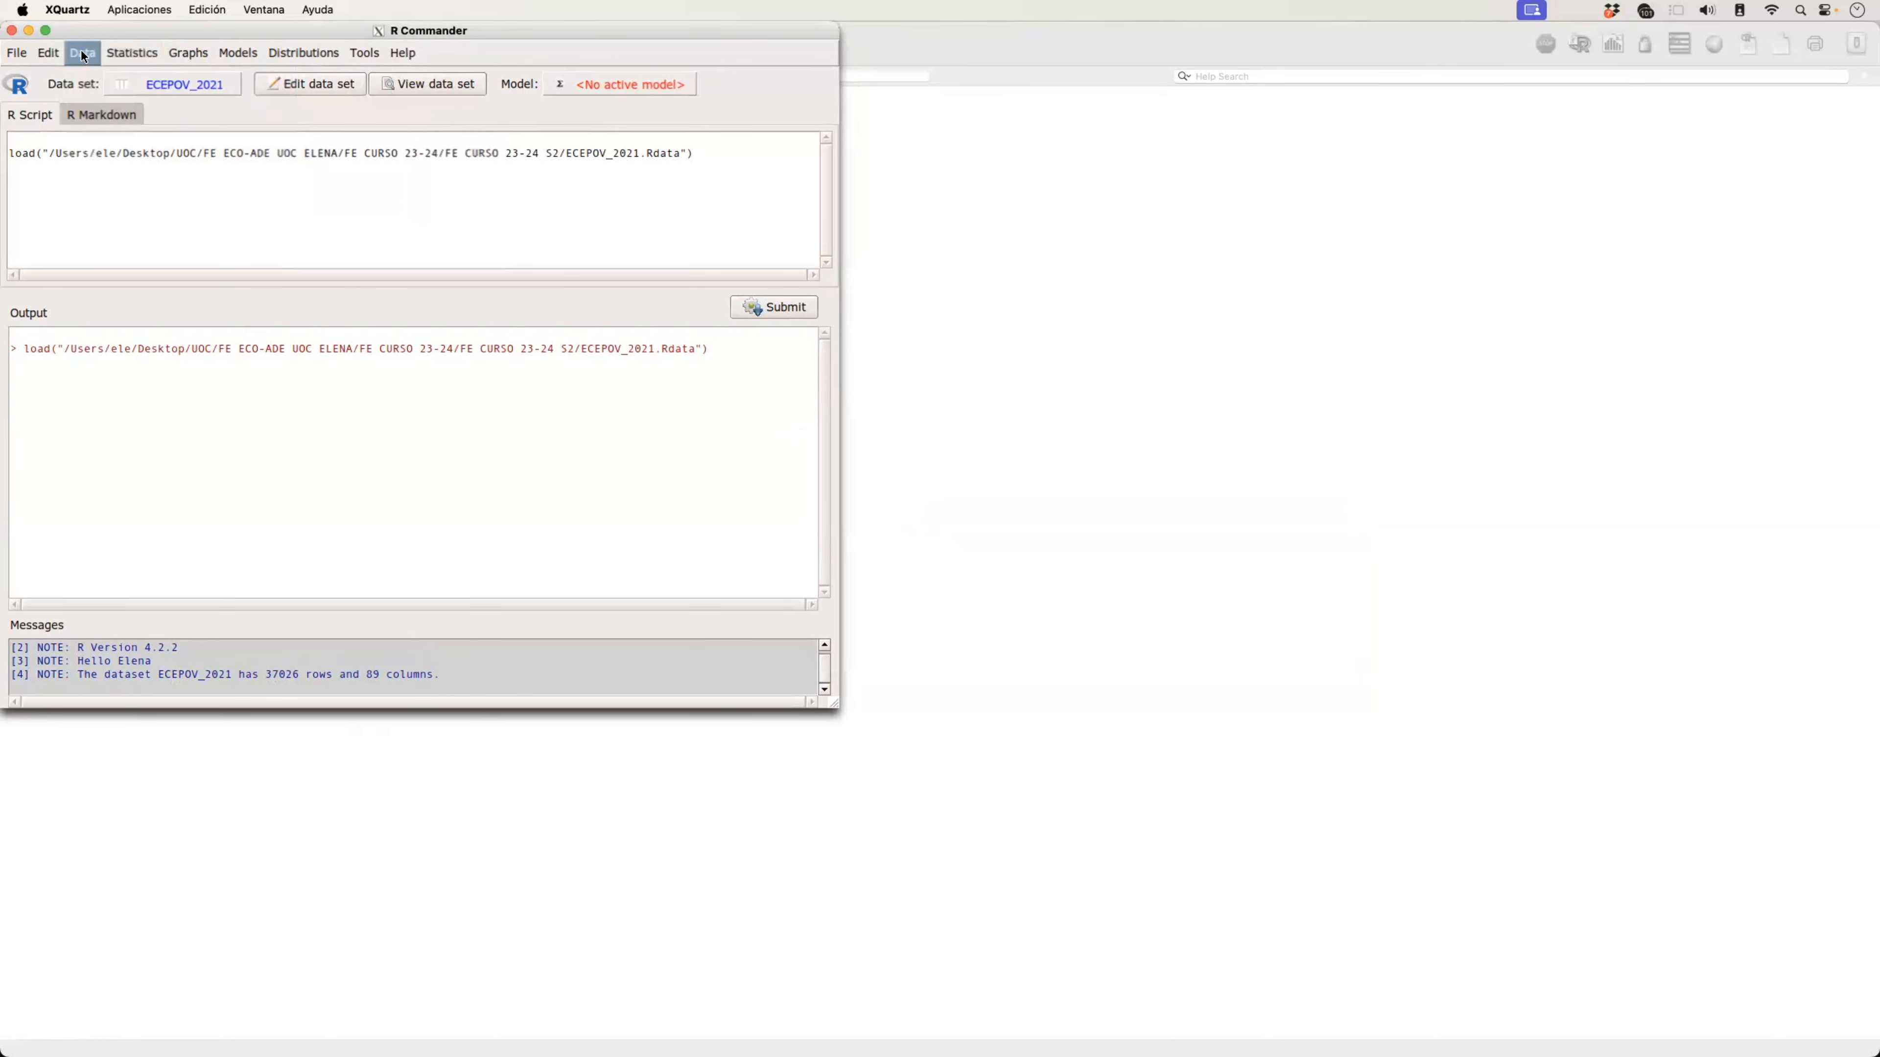
{"action": "left_click", "coordinate": [82, 54]}
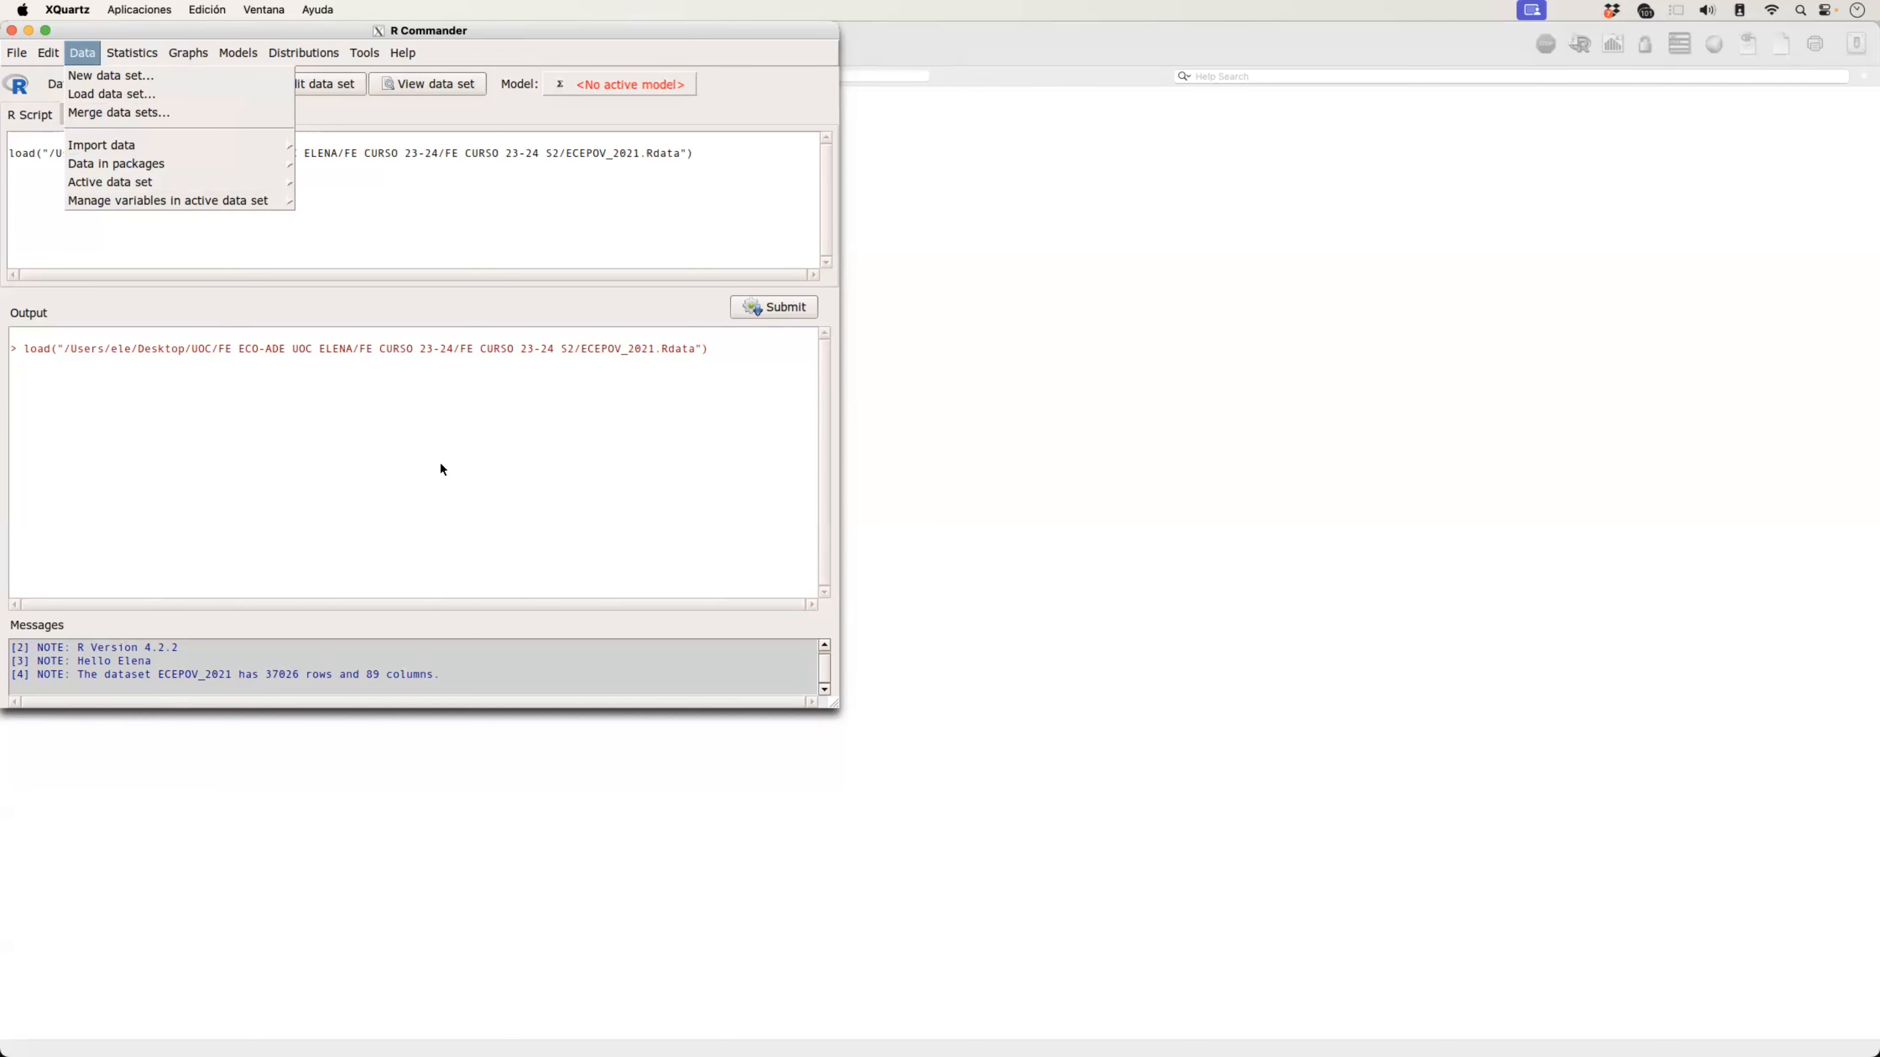
Step: View the ECEPOV_2021 data set in an enlarged window to check its contents, and close it
{"action": "left_click", "coordinate": [422, 82]}
{"action": "left_click", "coordinate": [422, 82]}
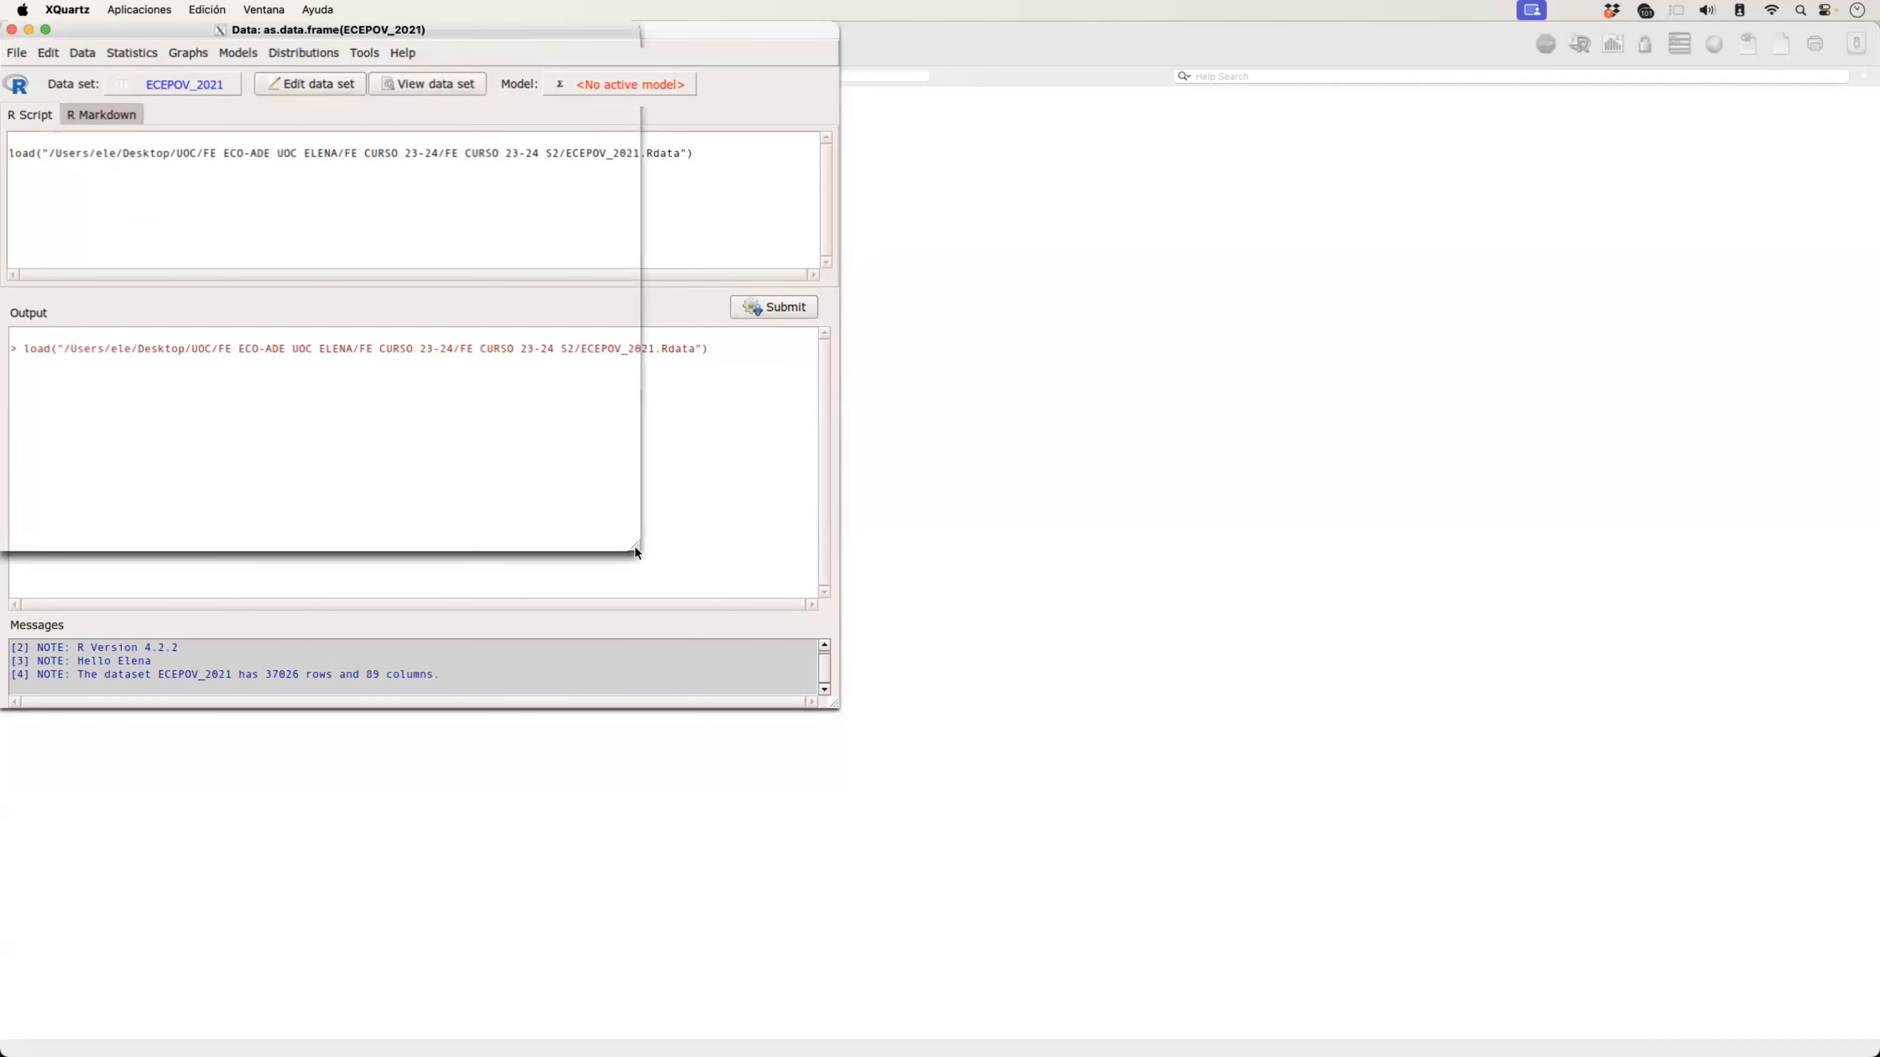
{"action": "left_click_drag", "start_coordinate": [634, 546], "coordinate": [905, 753]}
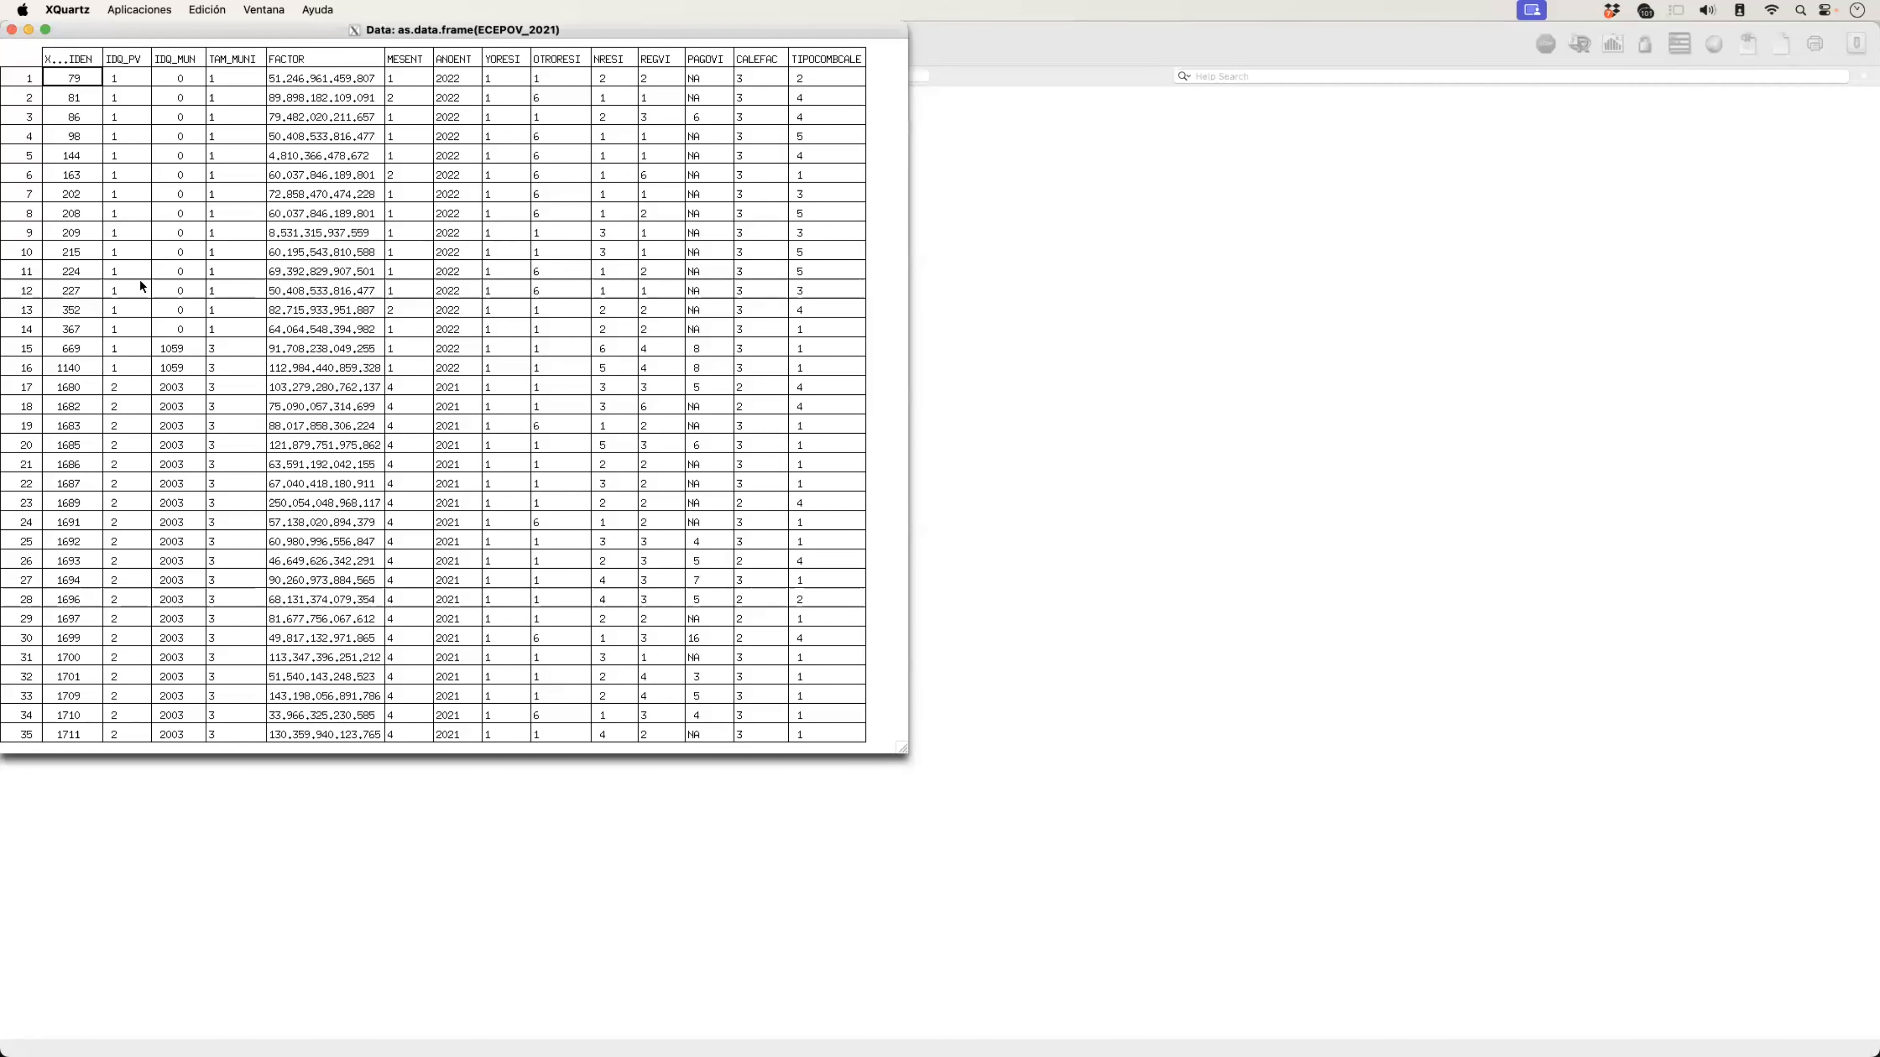
{"action": "left_click", "coordinate": [11, 30]}
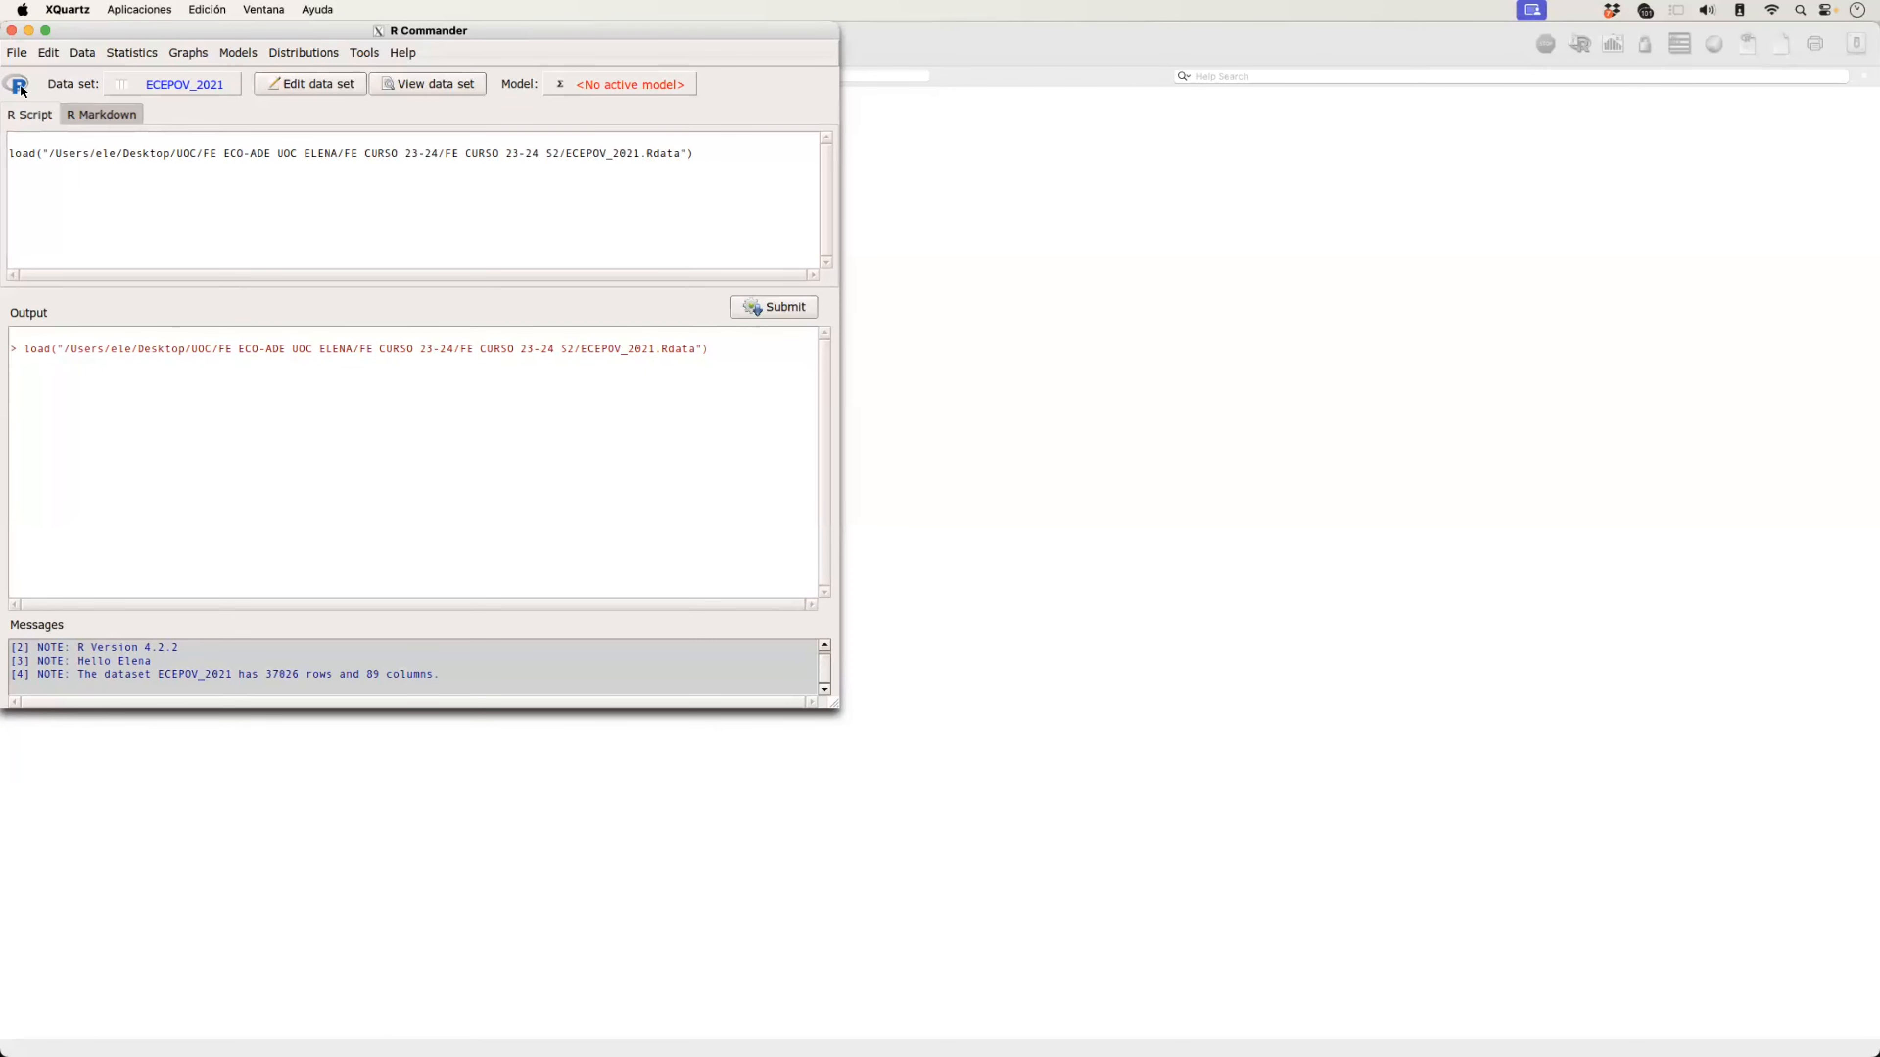
Step: Open the subset settings for the active ECEPOV_2021 data set
{"action": "left_click", "coordinate": [87, 59]}
{"action": "left_click", "coordinate": [156, 238]}
{"action": "left_click", "coordinate": [92, 59]}
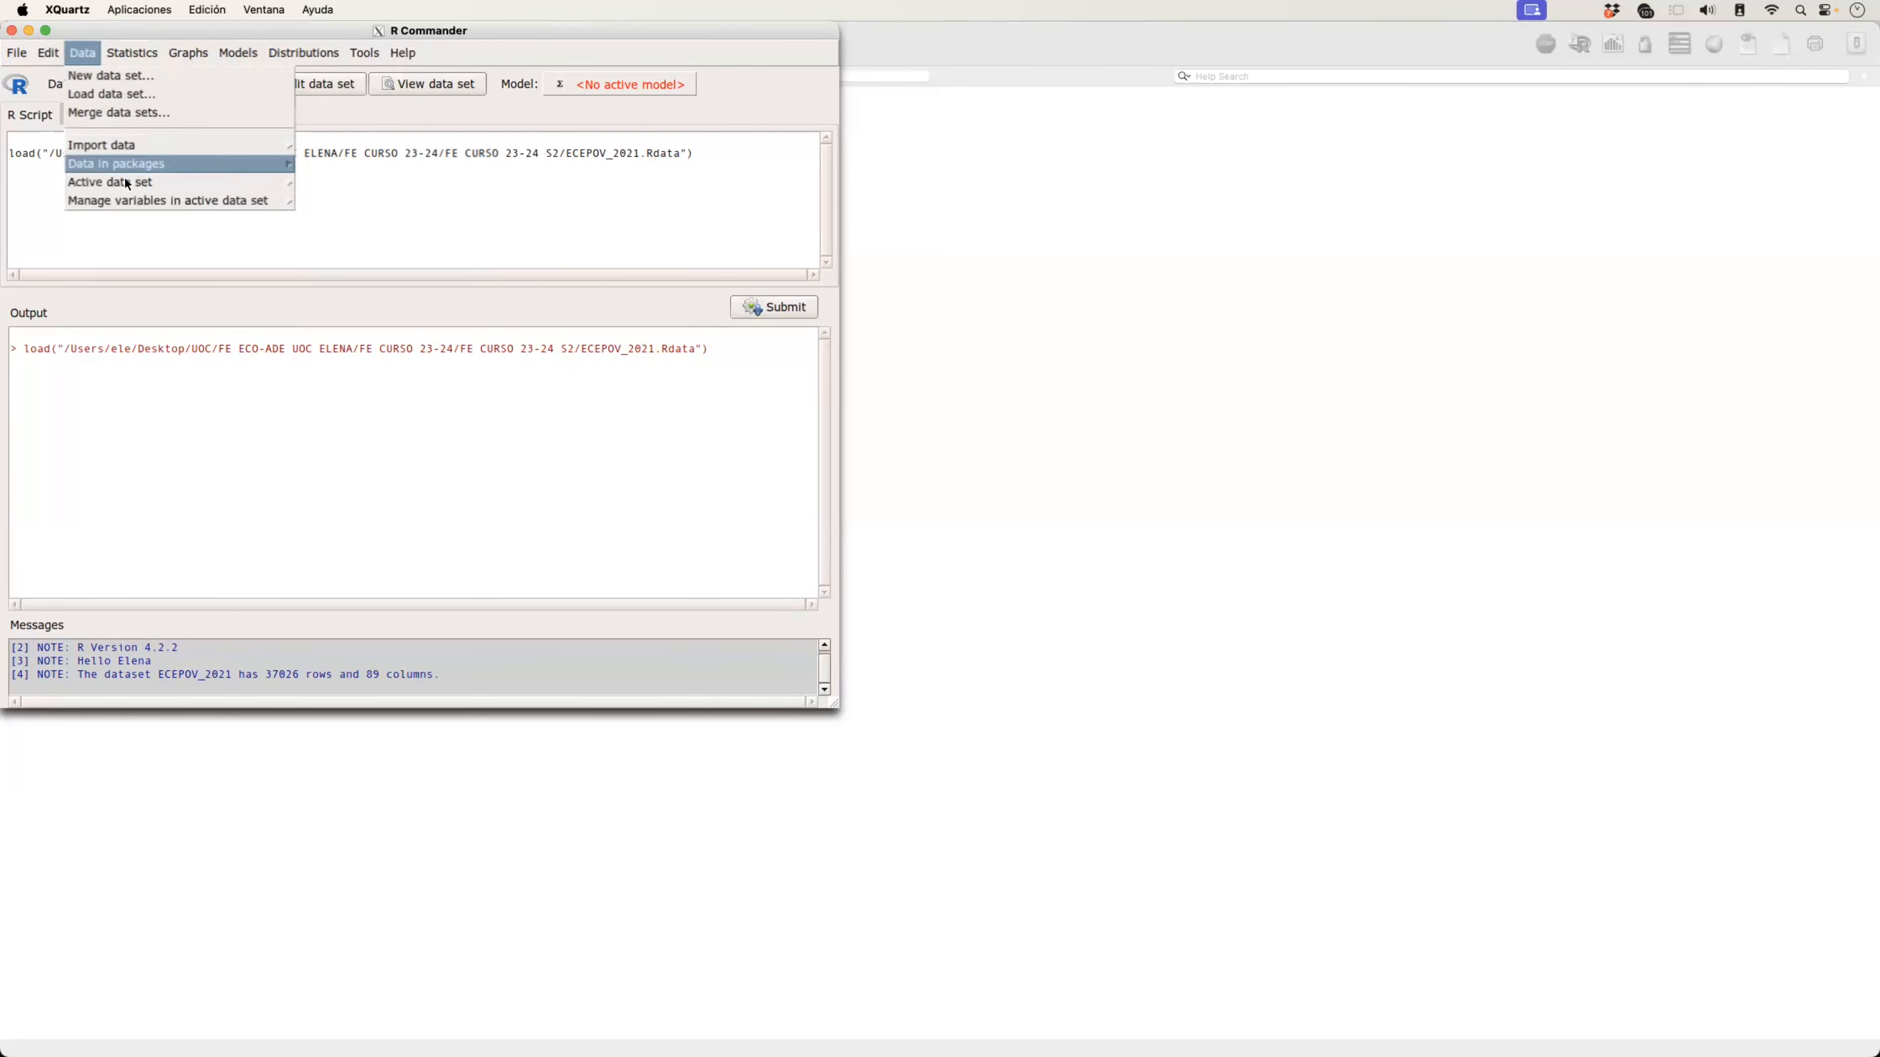
{"action": "mouse_move", "coordinate": [232, 189]}
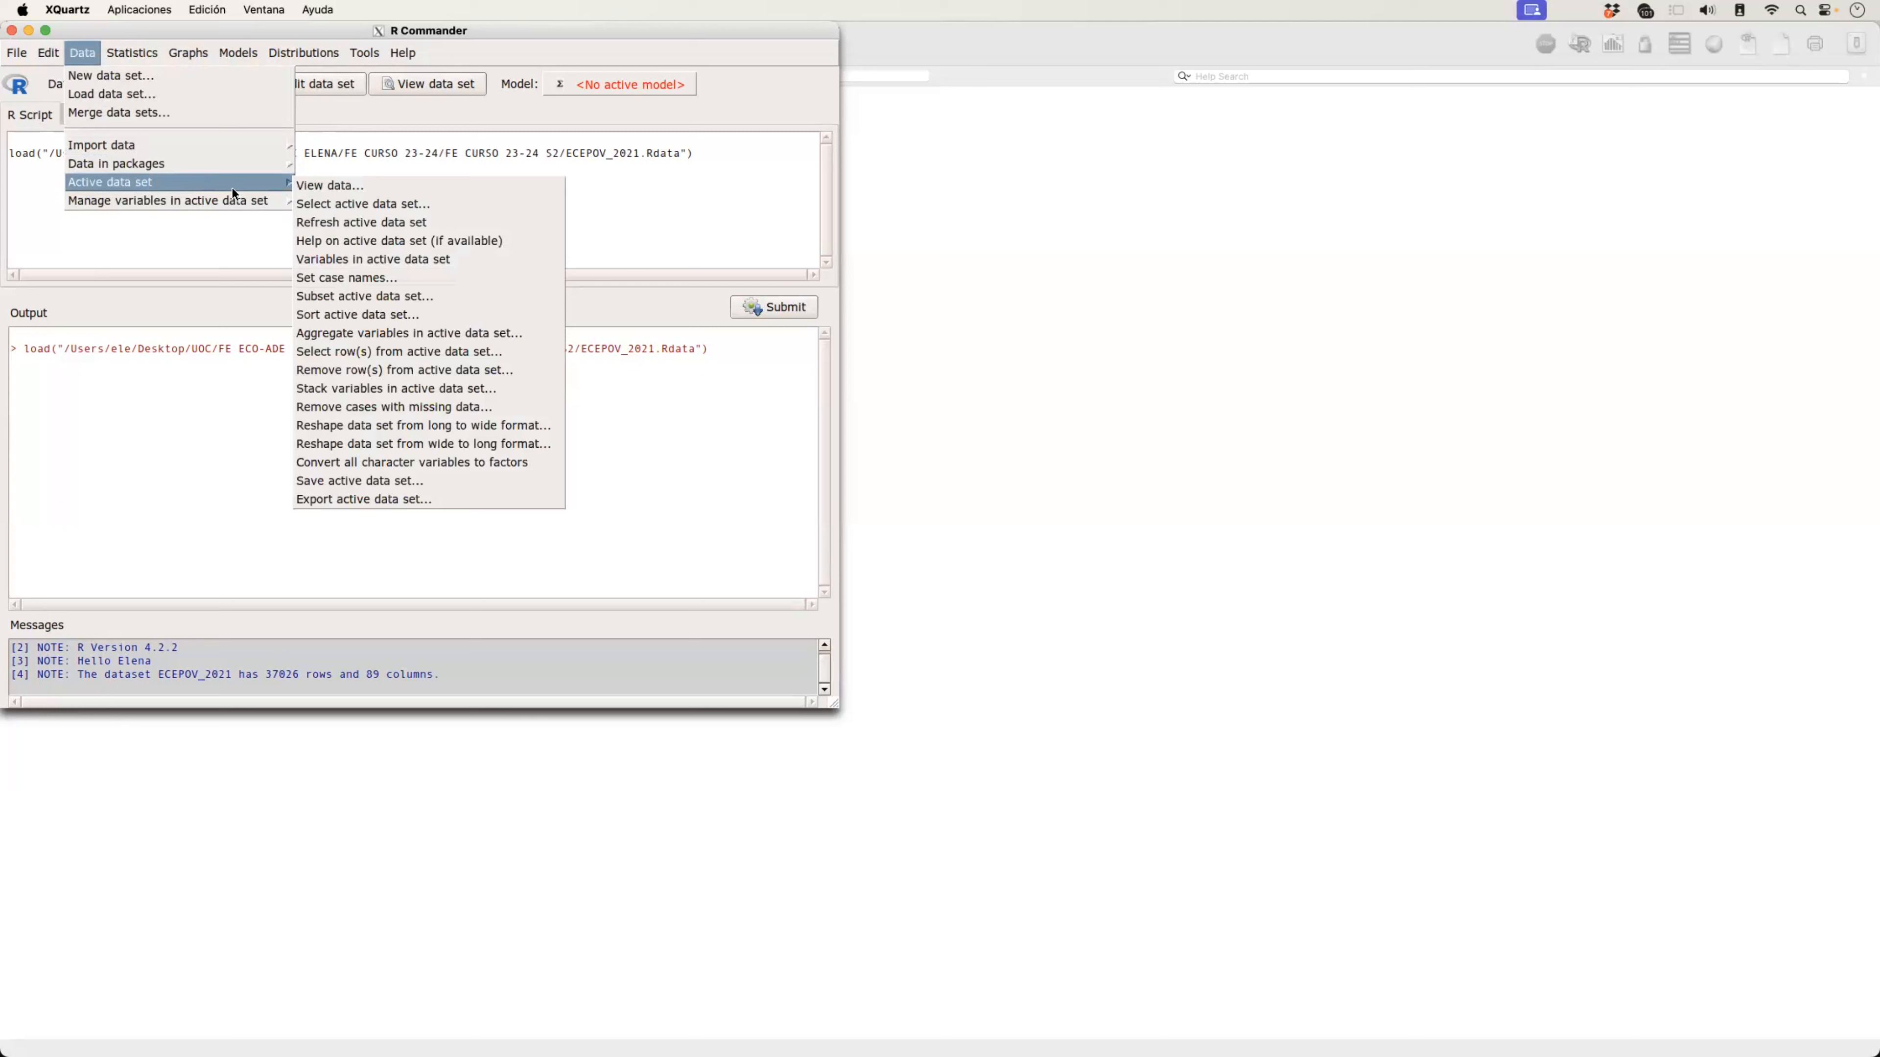
{"action": "left_click", "coordinate": [343, 297]}
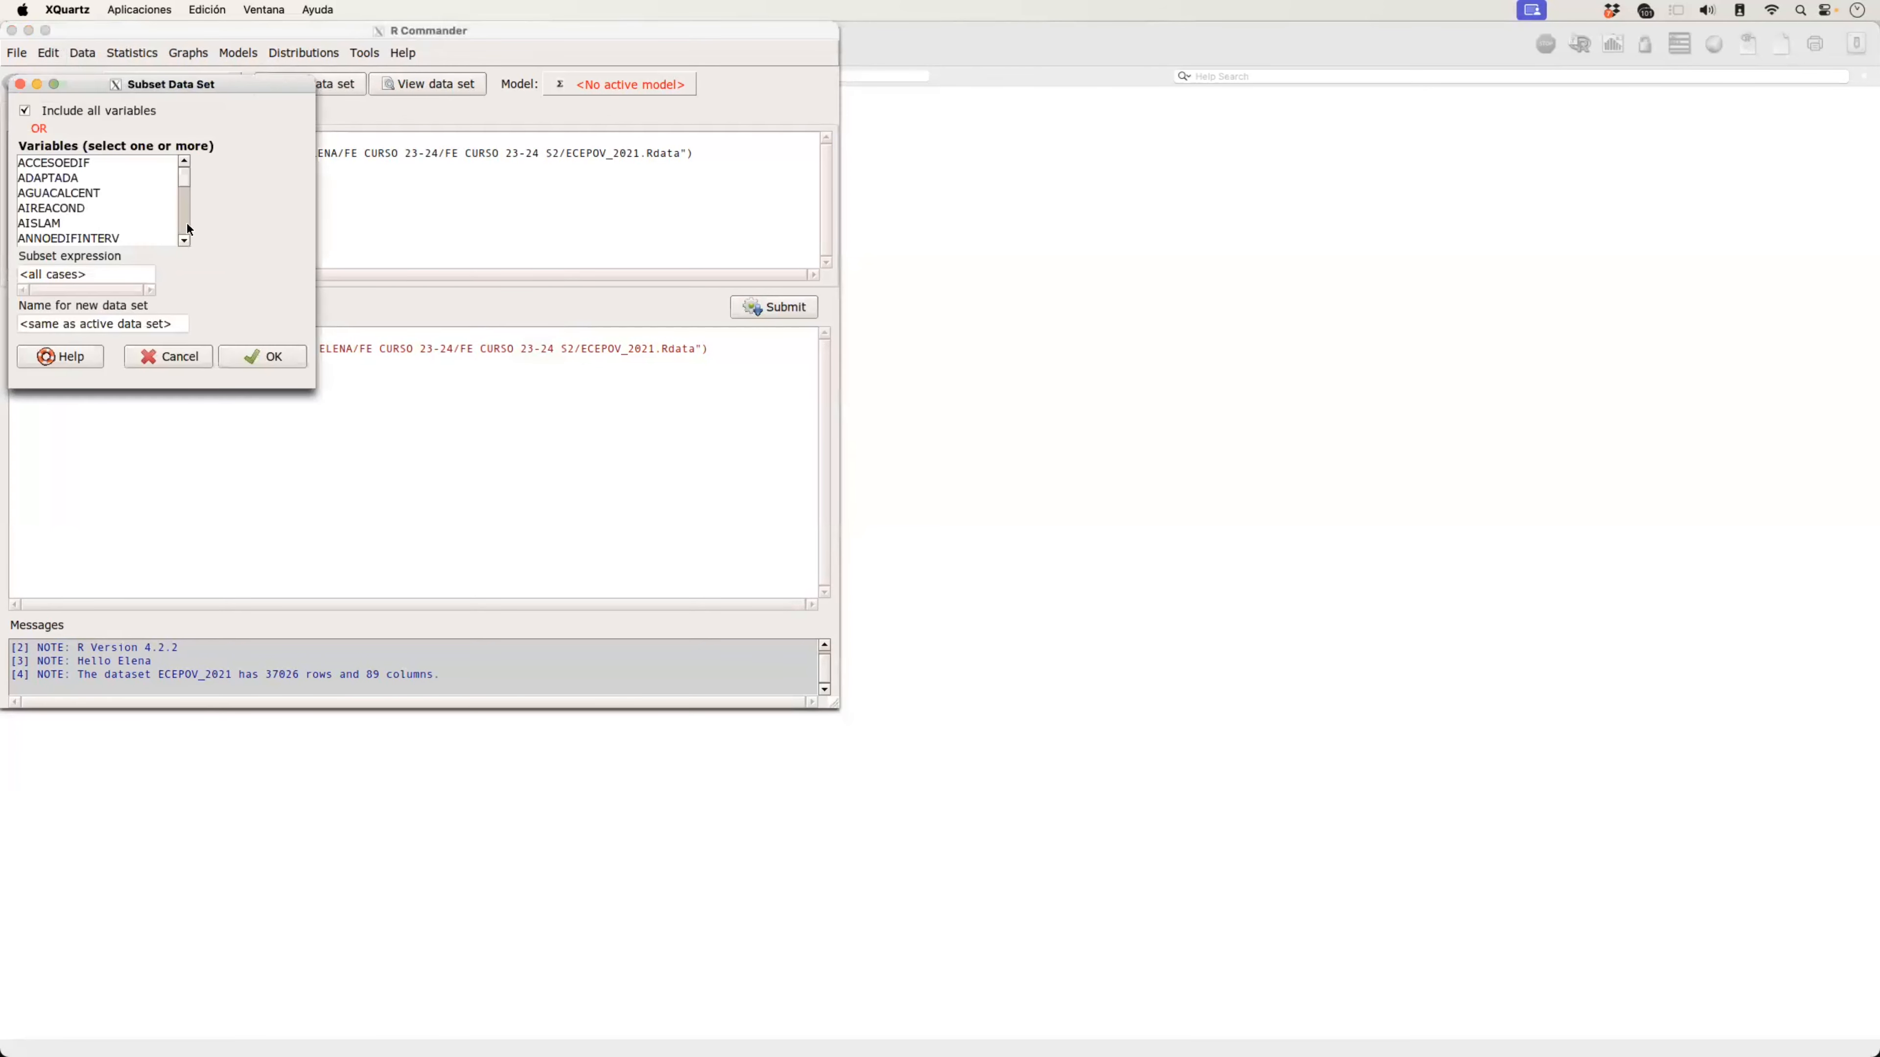
Step: Look through the list of variables available for the subset, and return to its start
{"action": "left_click", "coordinate": [184, 240]}
{"action": "left_click", "coordinate": [184, 240]}
{"action": "left_click", "coordinate": [184, 239]}
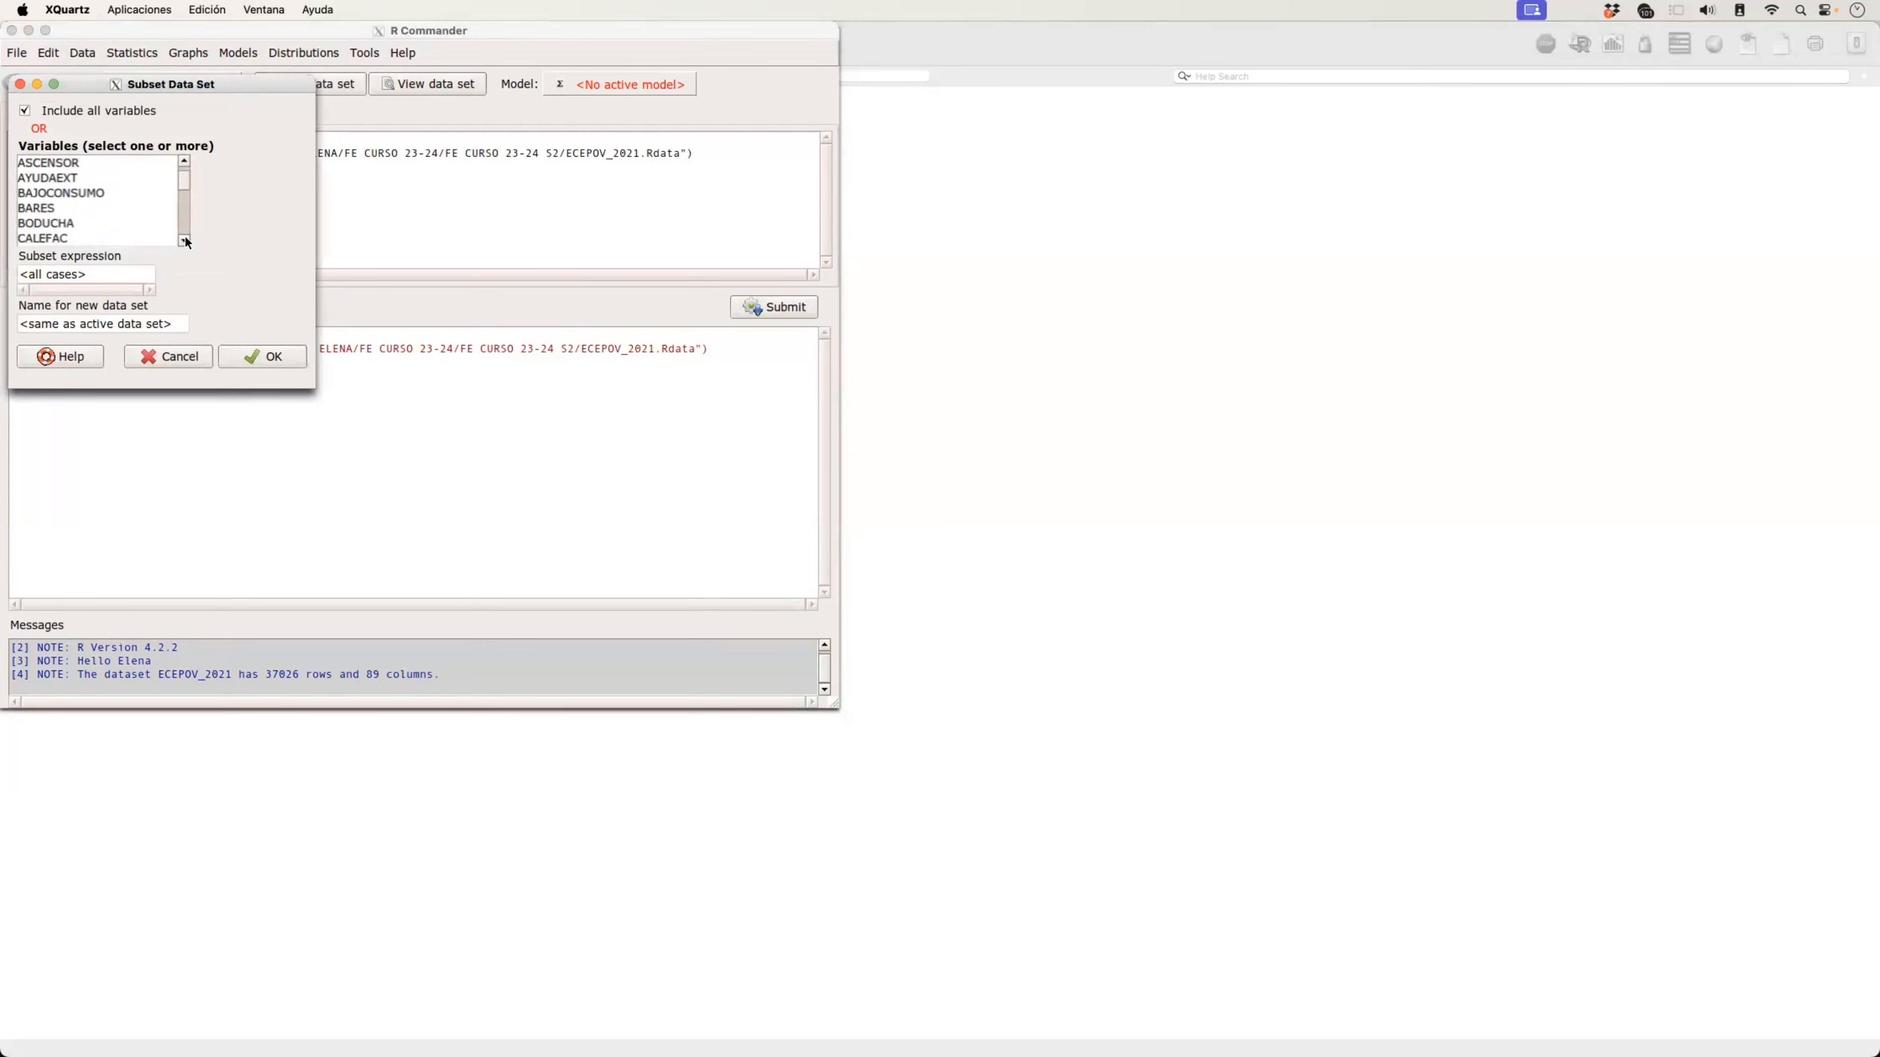
{"action": "left_click", "coordinate": [184, 240]}
{"action": "left_click", "coordinate": [185, 239]}
{"action": "left_click", "coordinate": [184, 239]}
{"action": "left_click", "coordinate": [184, 239]}
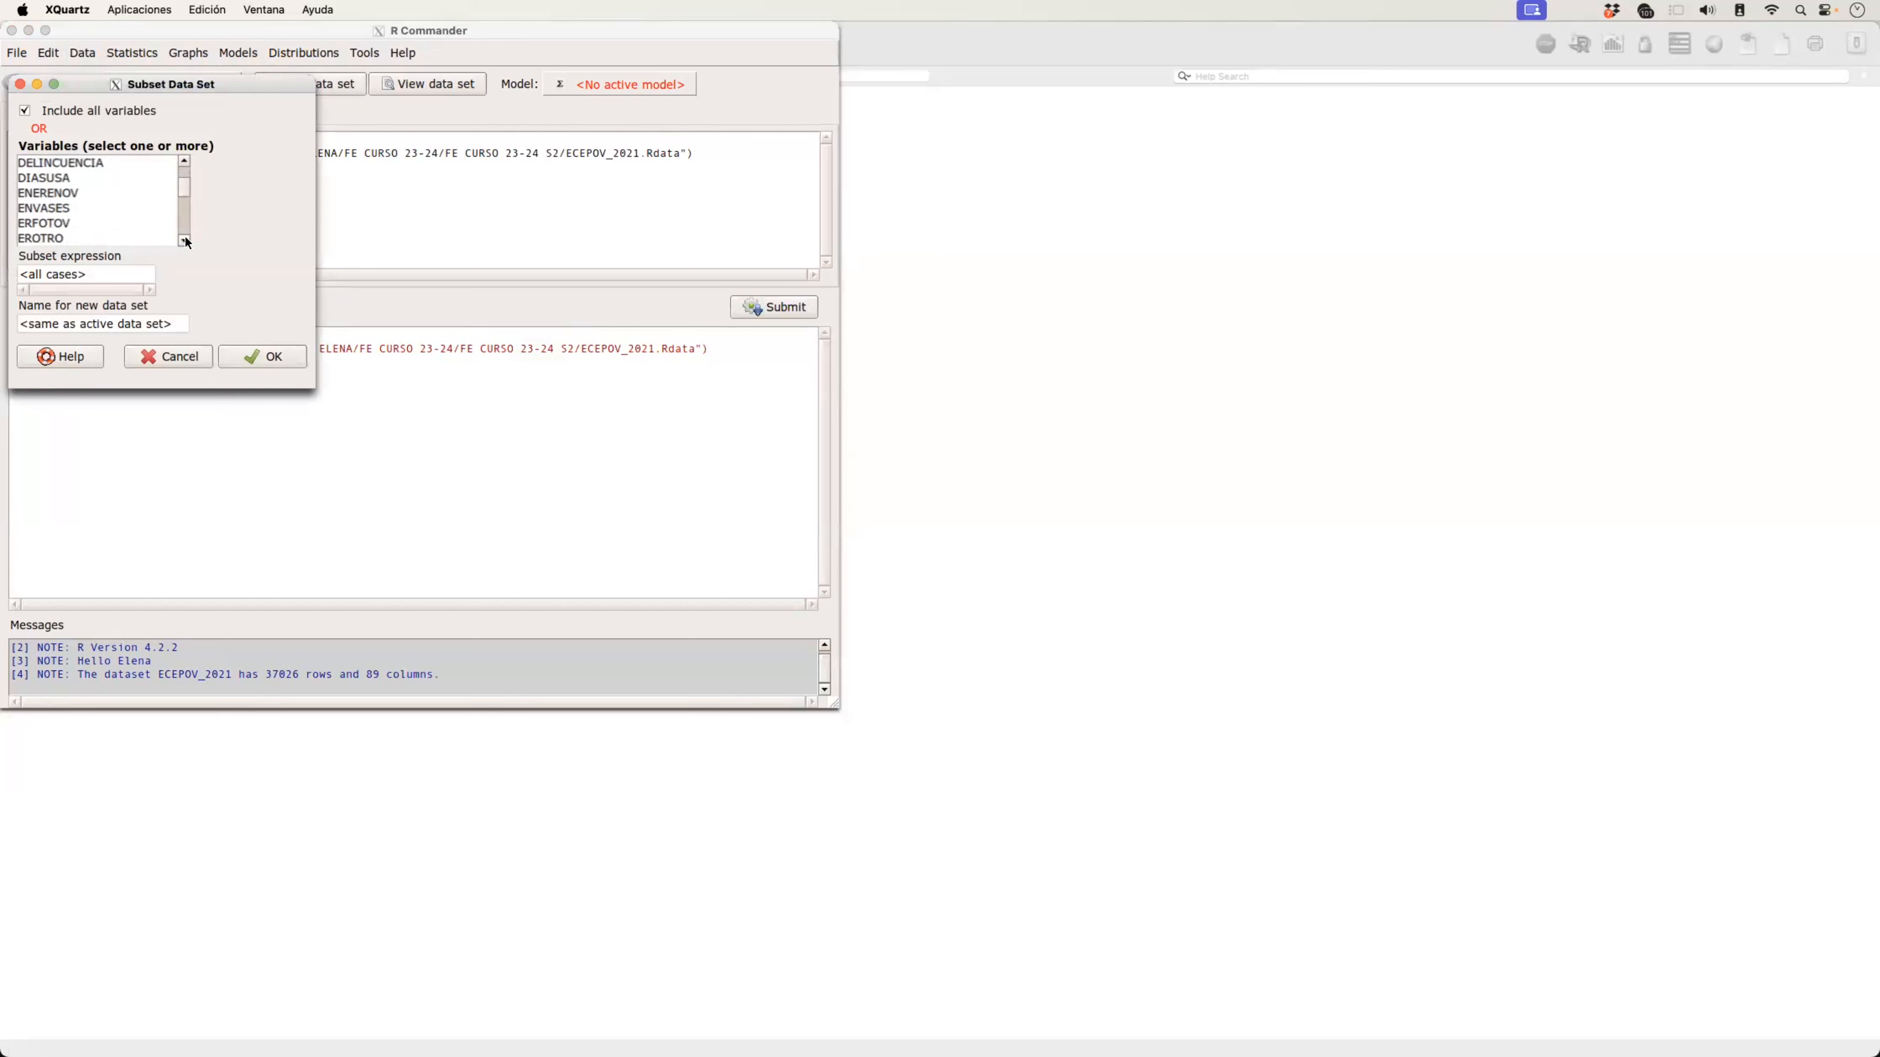
{"action": "left_click", "coordinate": [89, 224]}
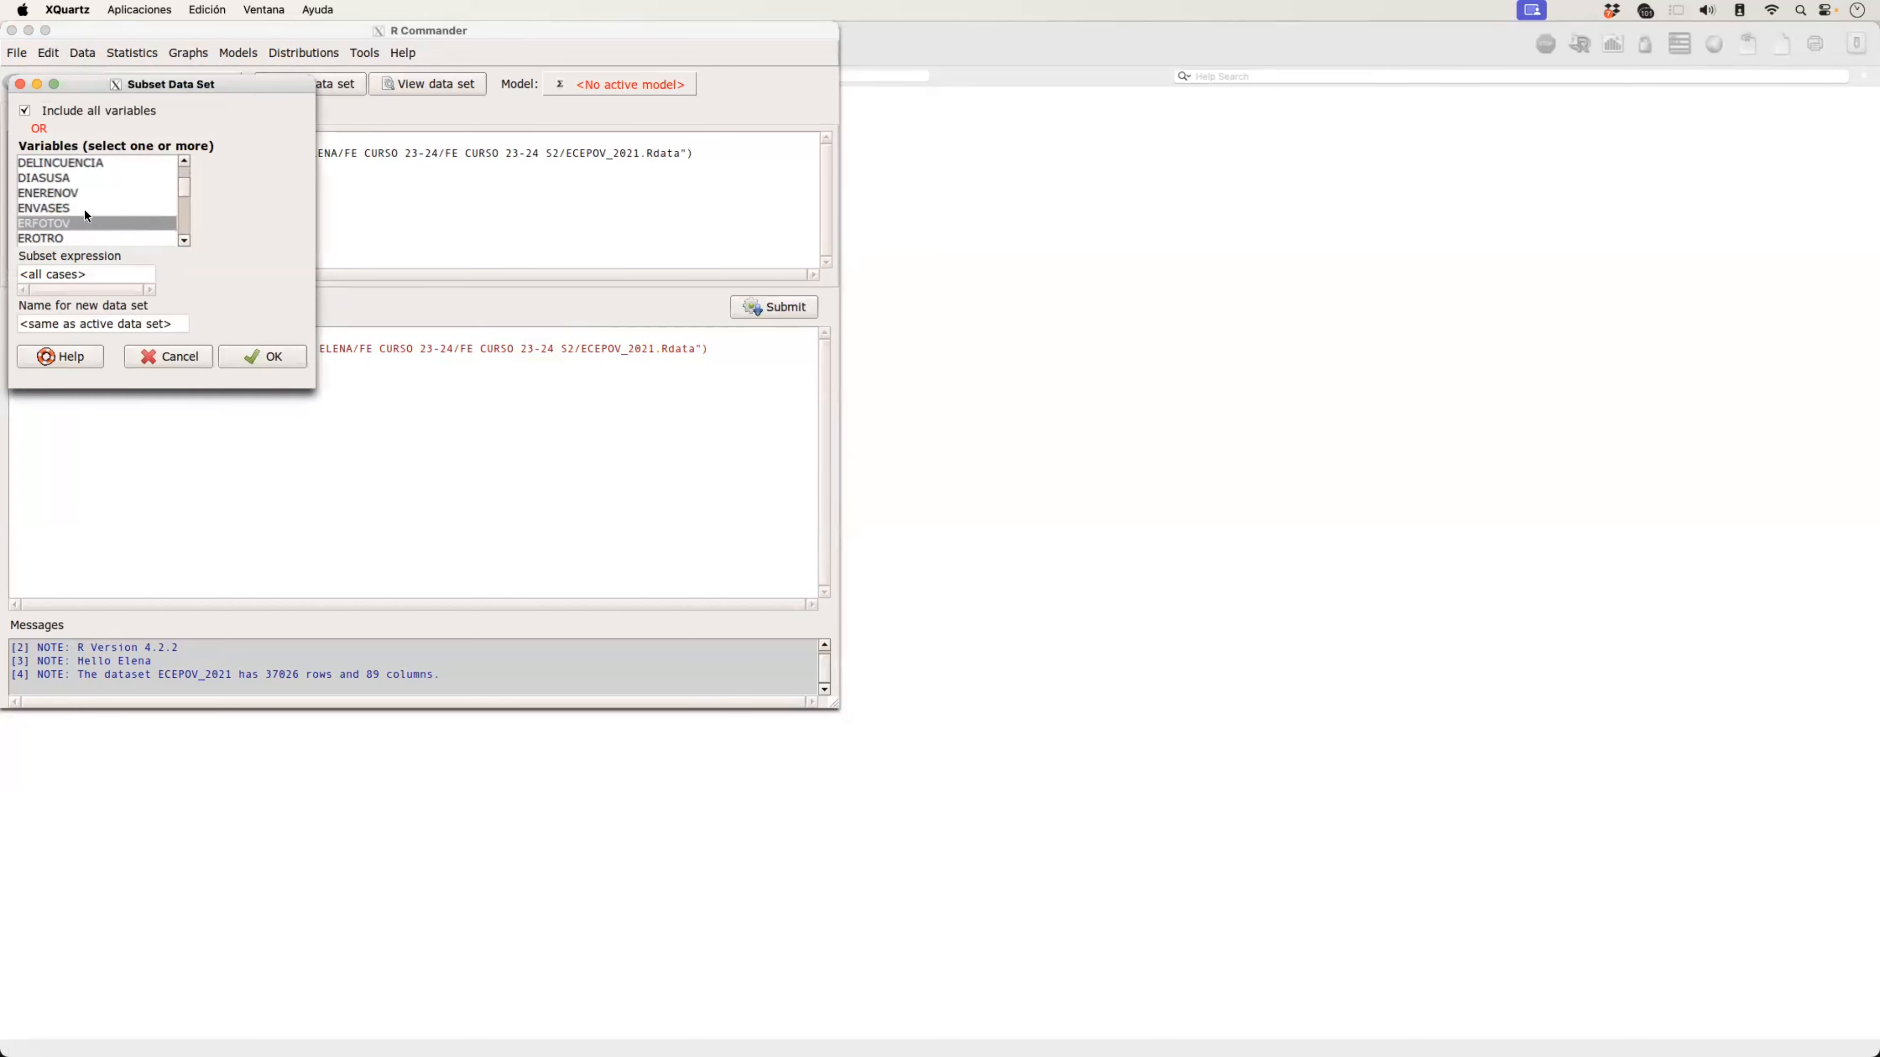
{"action": "left_click", "coordinate": [84, 207]}
{"action": "left_click", "coordinate": [79, 179]}
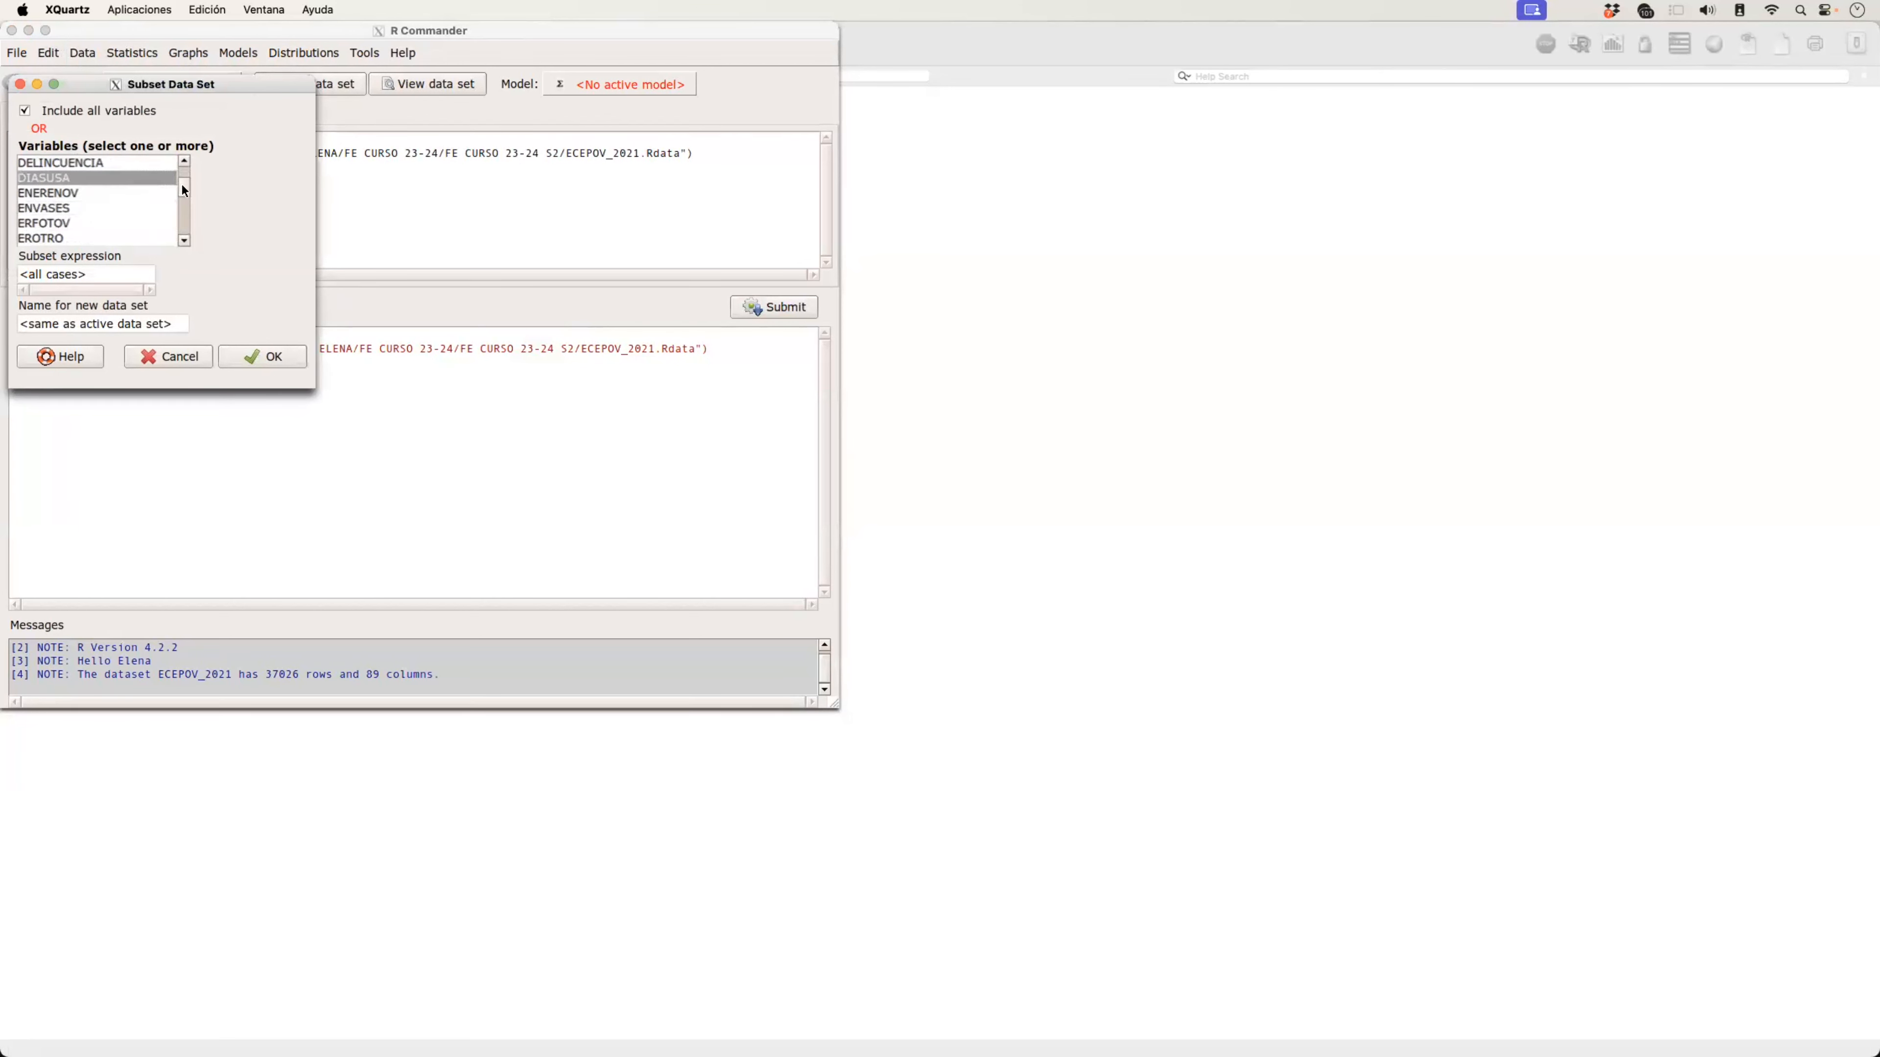
{"action": "left_click_drag", "start_coordinate": [184, 191], "coordinate": [186, 164]}
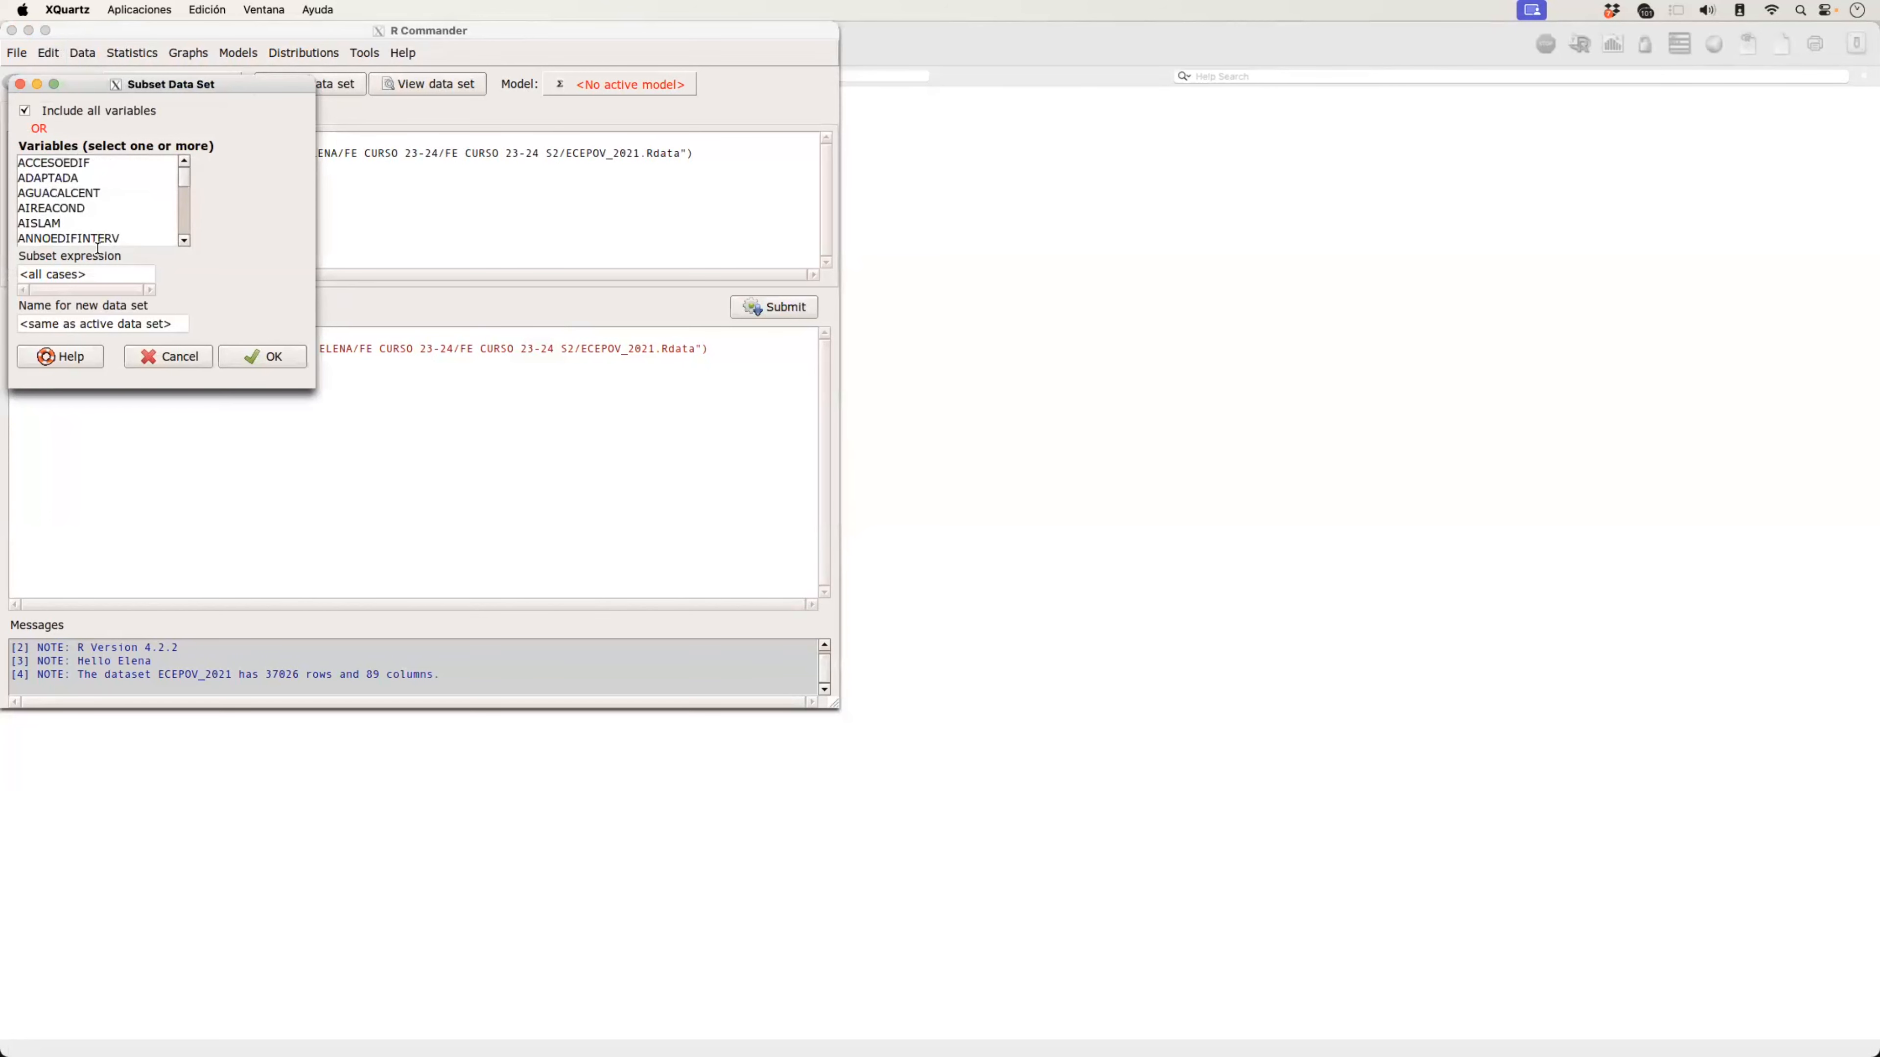
Step: Set the subset expression to INGREHOG=="5"
{"action": "left_click_drag", "start_coordinate": [90, 275], "coordinate": [7, 280]}
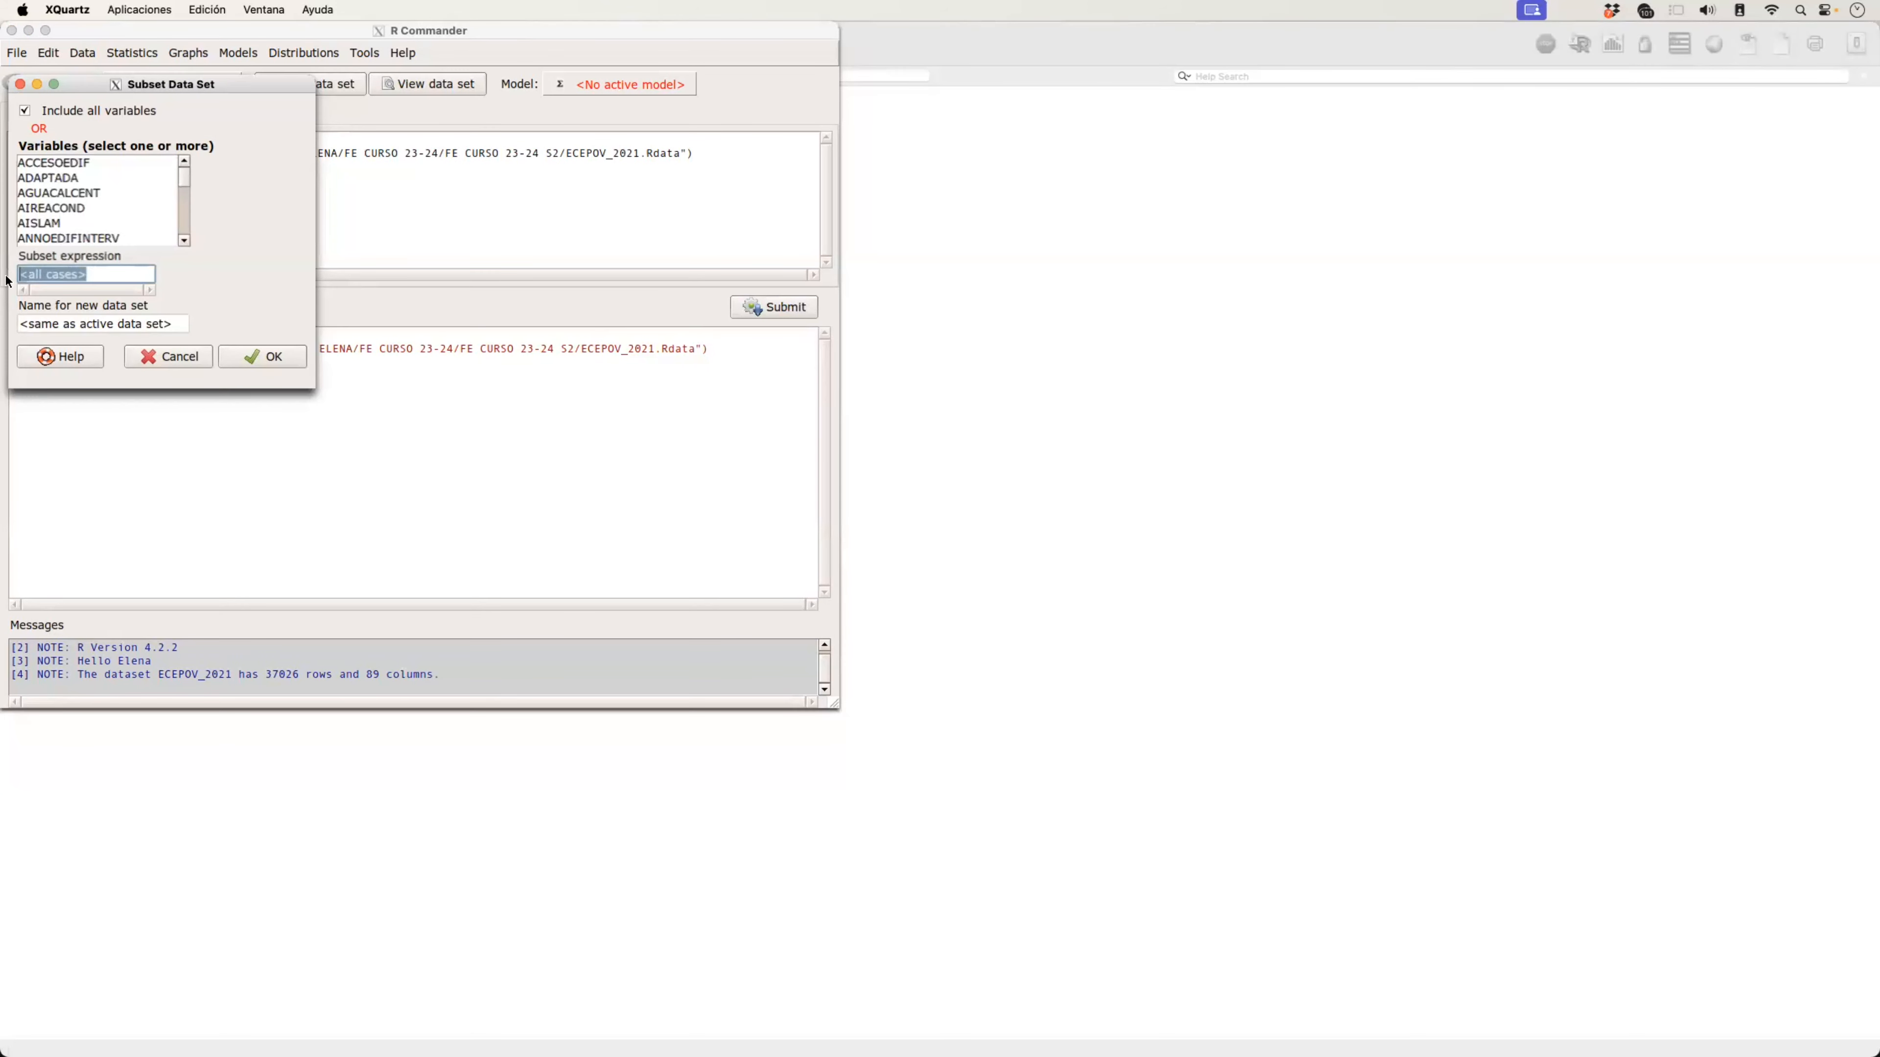
{"action": "type", "text": "INGE"}
{"action": "key", "text": "BackSpace"}
{"action": "type", "text": "REHOG==\"5\""}
Step: Name the new data set INGREHOG5 and create the subset
{"action": "left_click_drag", "start_coordinate": [174, 324], "coordinate": [14, 331]}
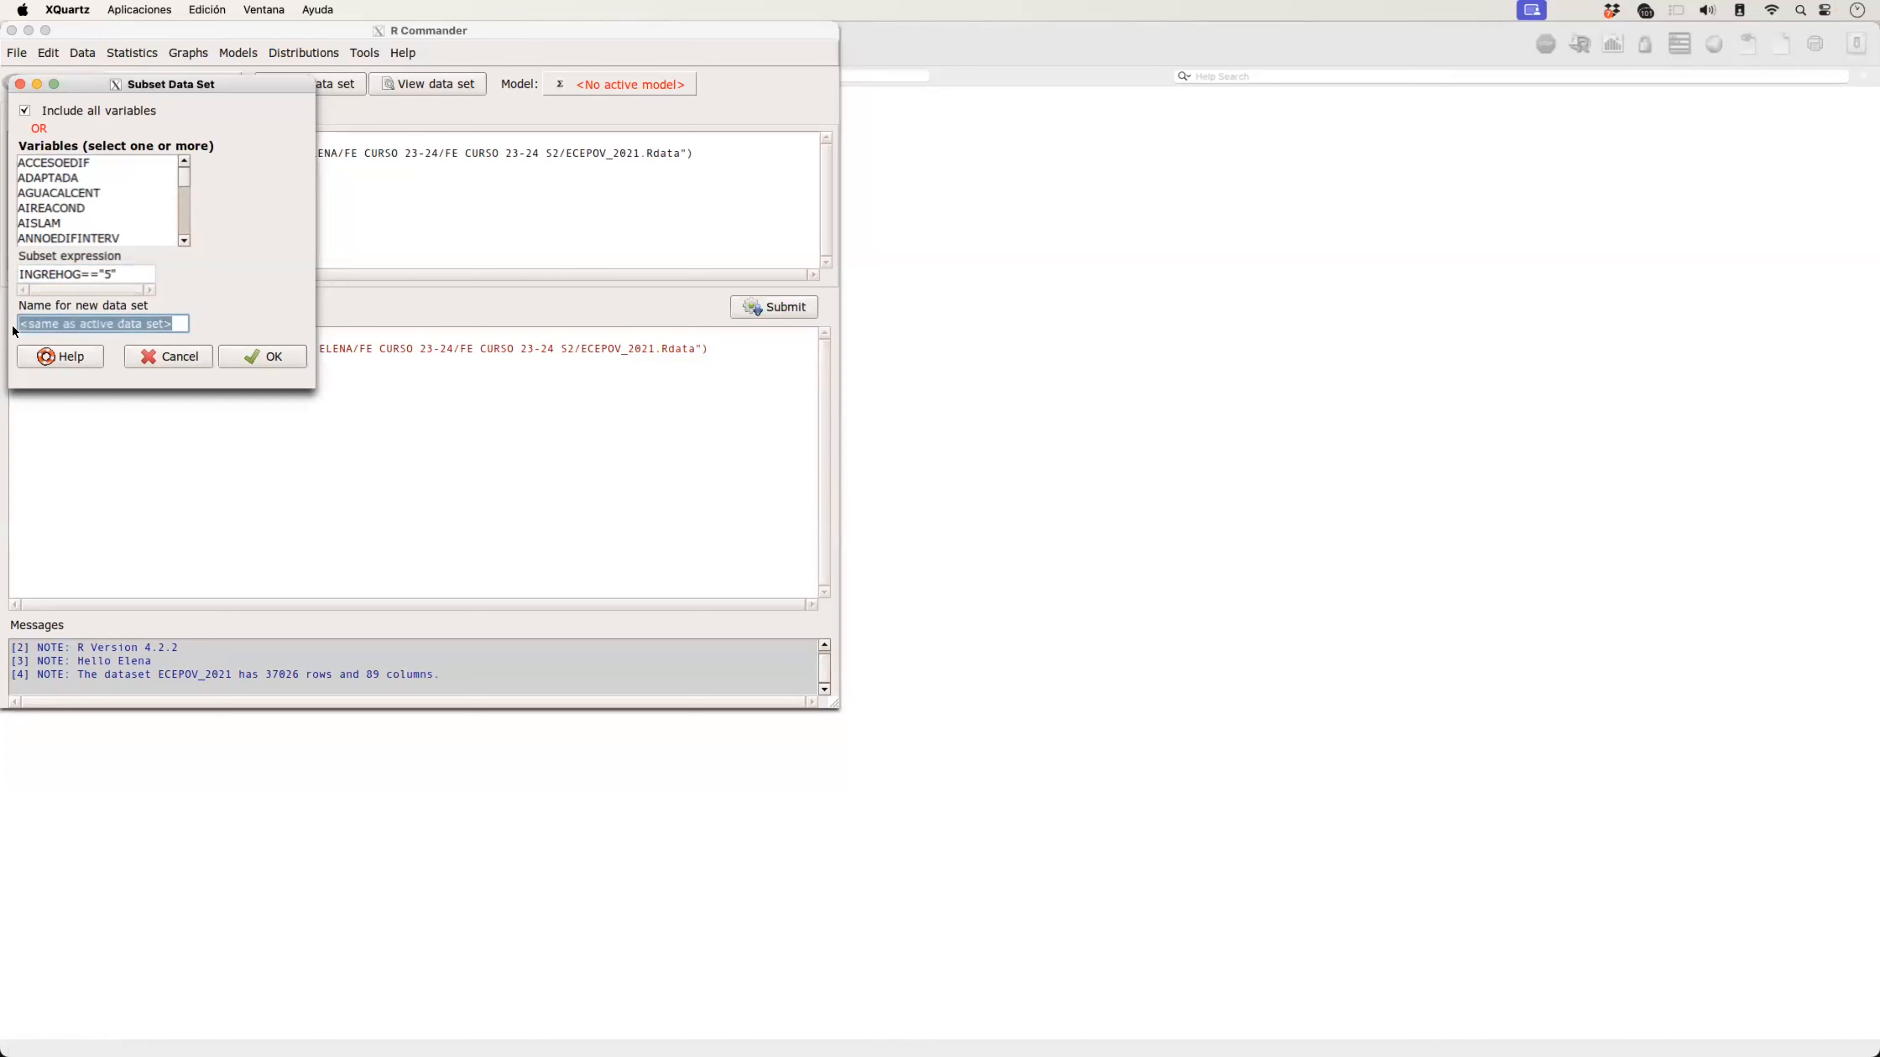
{"action": "type", "text": "INGREHO"}
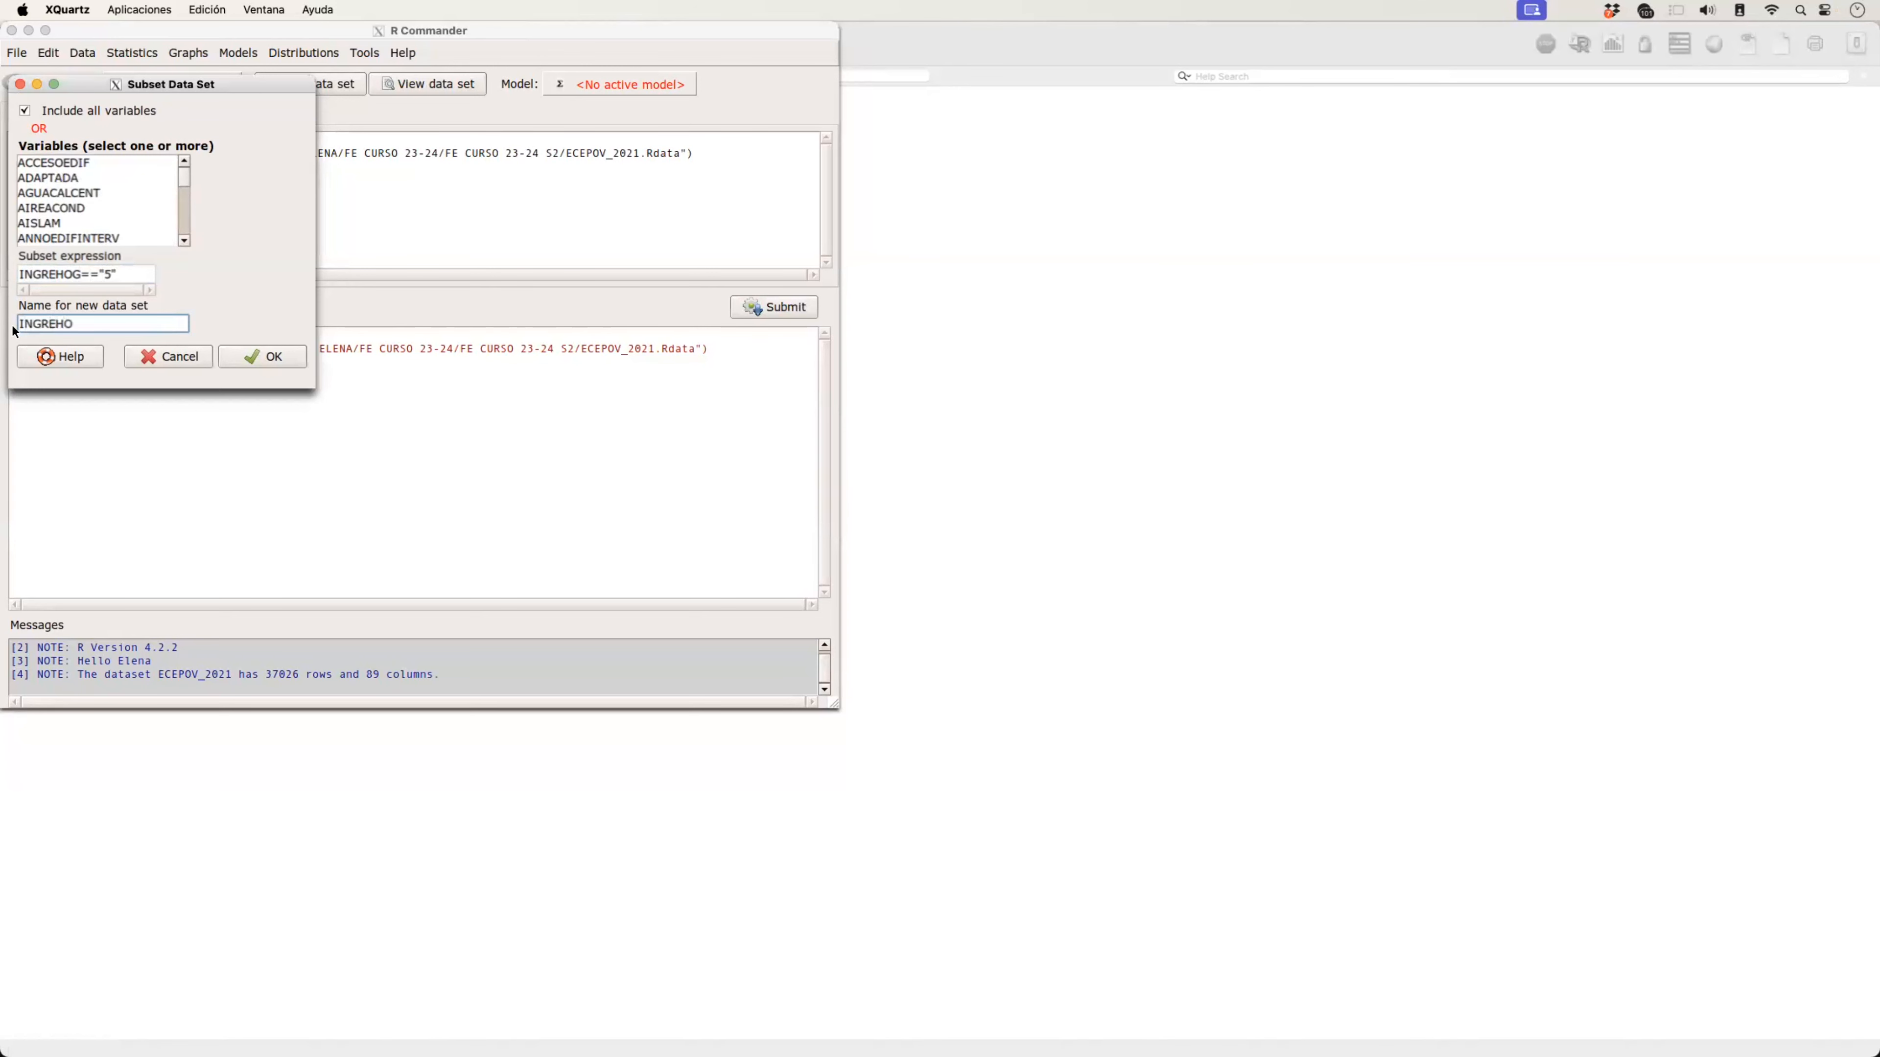
{"action": "type", "text": "G5"}
{"action": "left_click", "coordinate": [275, 358]}
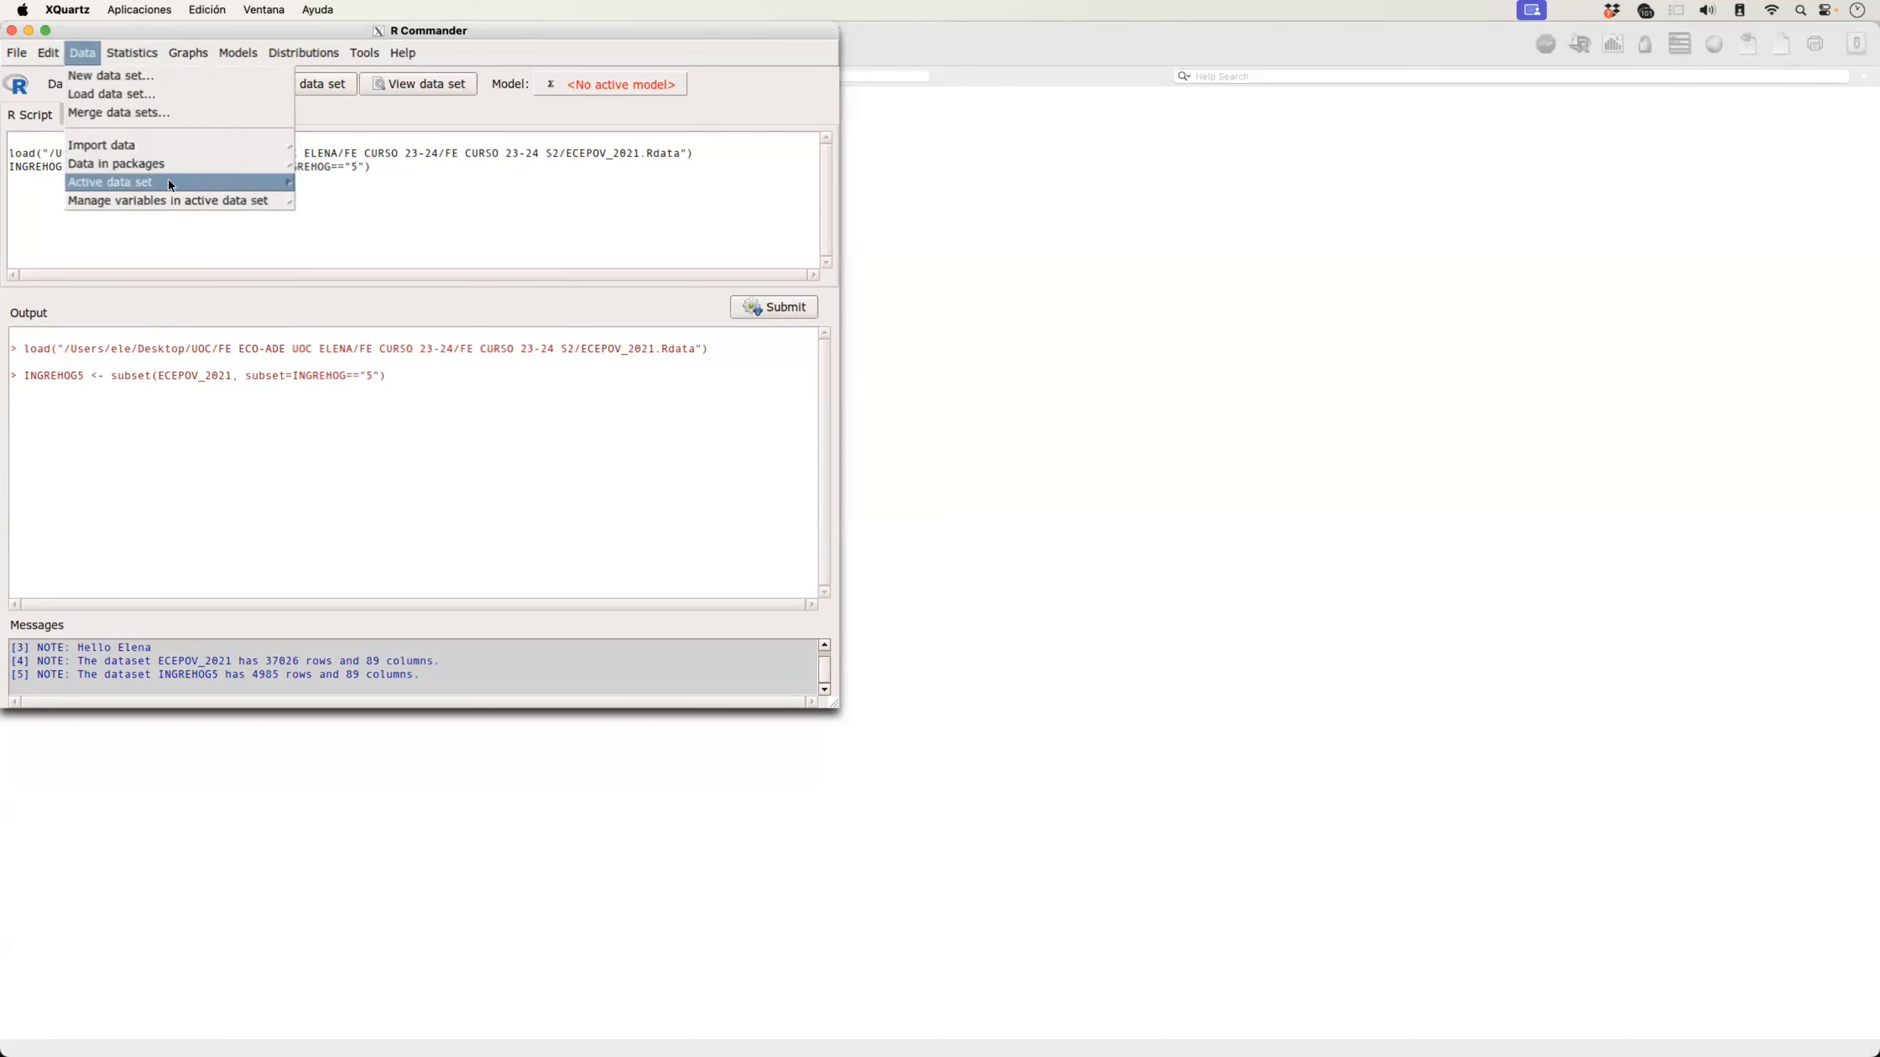
Step: Start a further subset of the active INGREHOG5 data set with the expression REGVI=="6"
{"action": "left_click", "coordinate": [341, 296]}
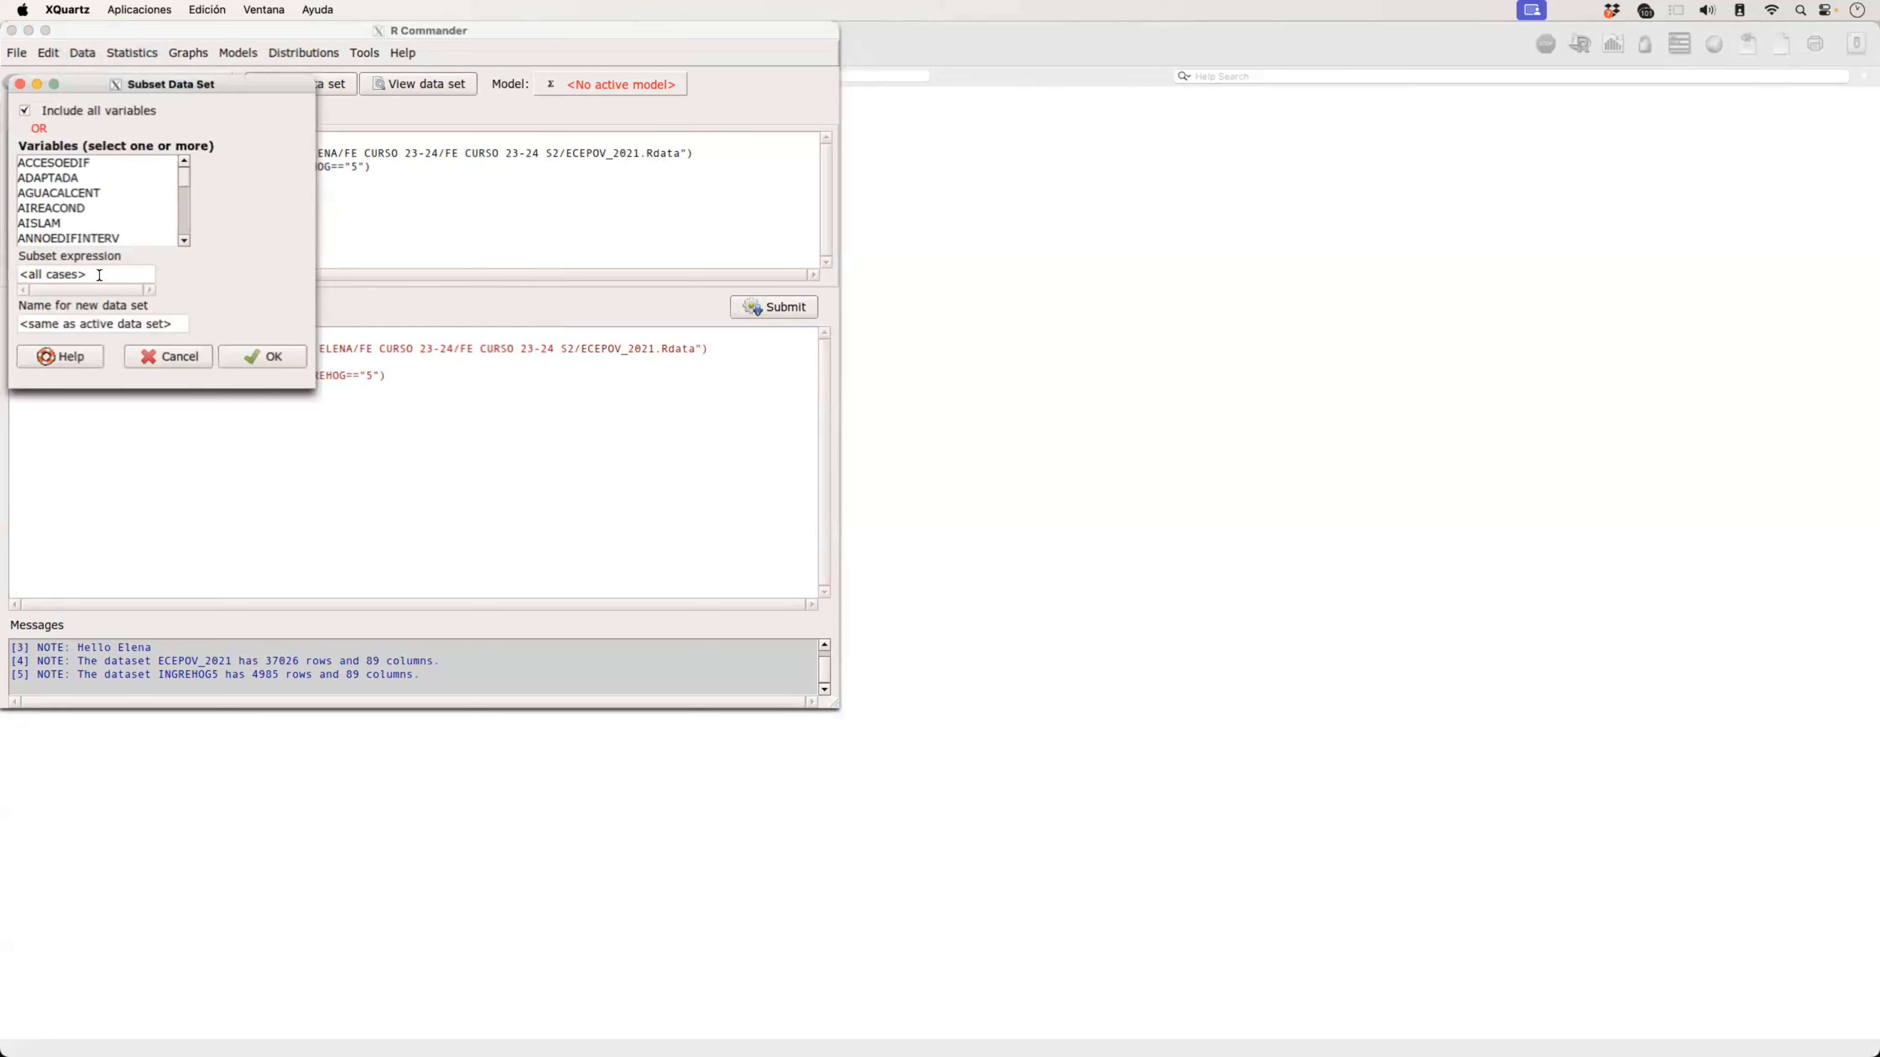
{"action": "left_click_drag", "start_coordinate": [100, 275], "coordinate": [2, 280]}
{"action": "type", "text": "REGVI==\"6"}
Step: Name the new data set INGREHO5REGVI6 and create the subset
{"action": "left_click_drag", "start_coordinate": [179, 326], "coordinate": [2, 343]}
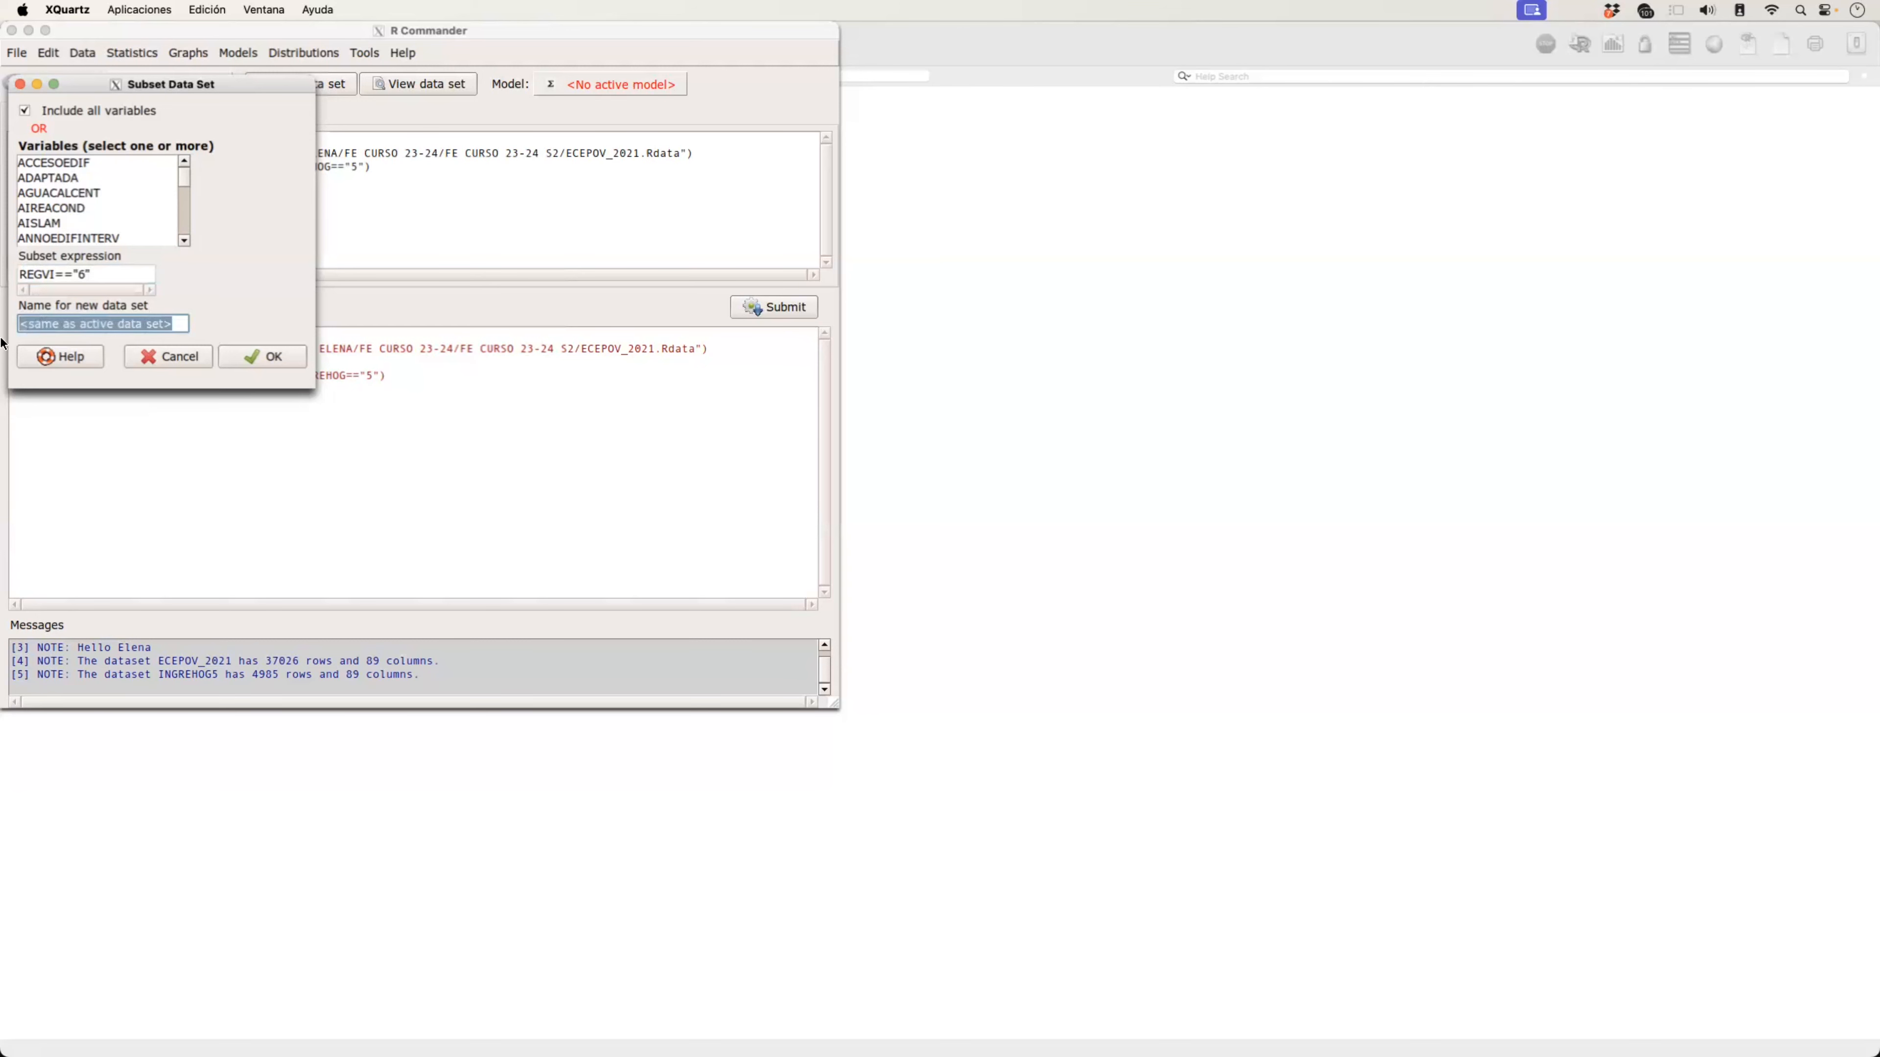
{"action": "type", "text": "ING"}
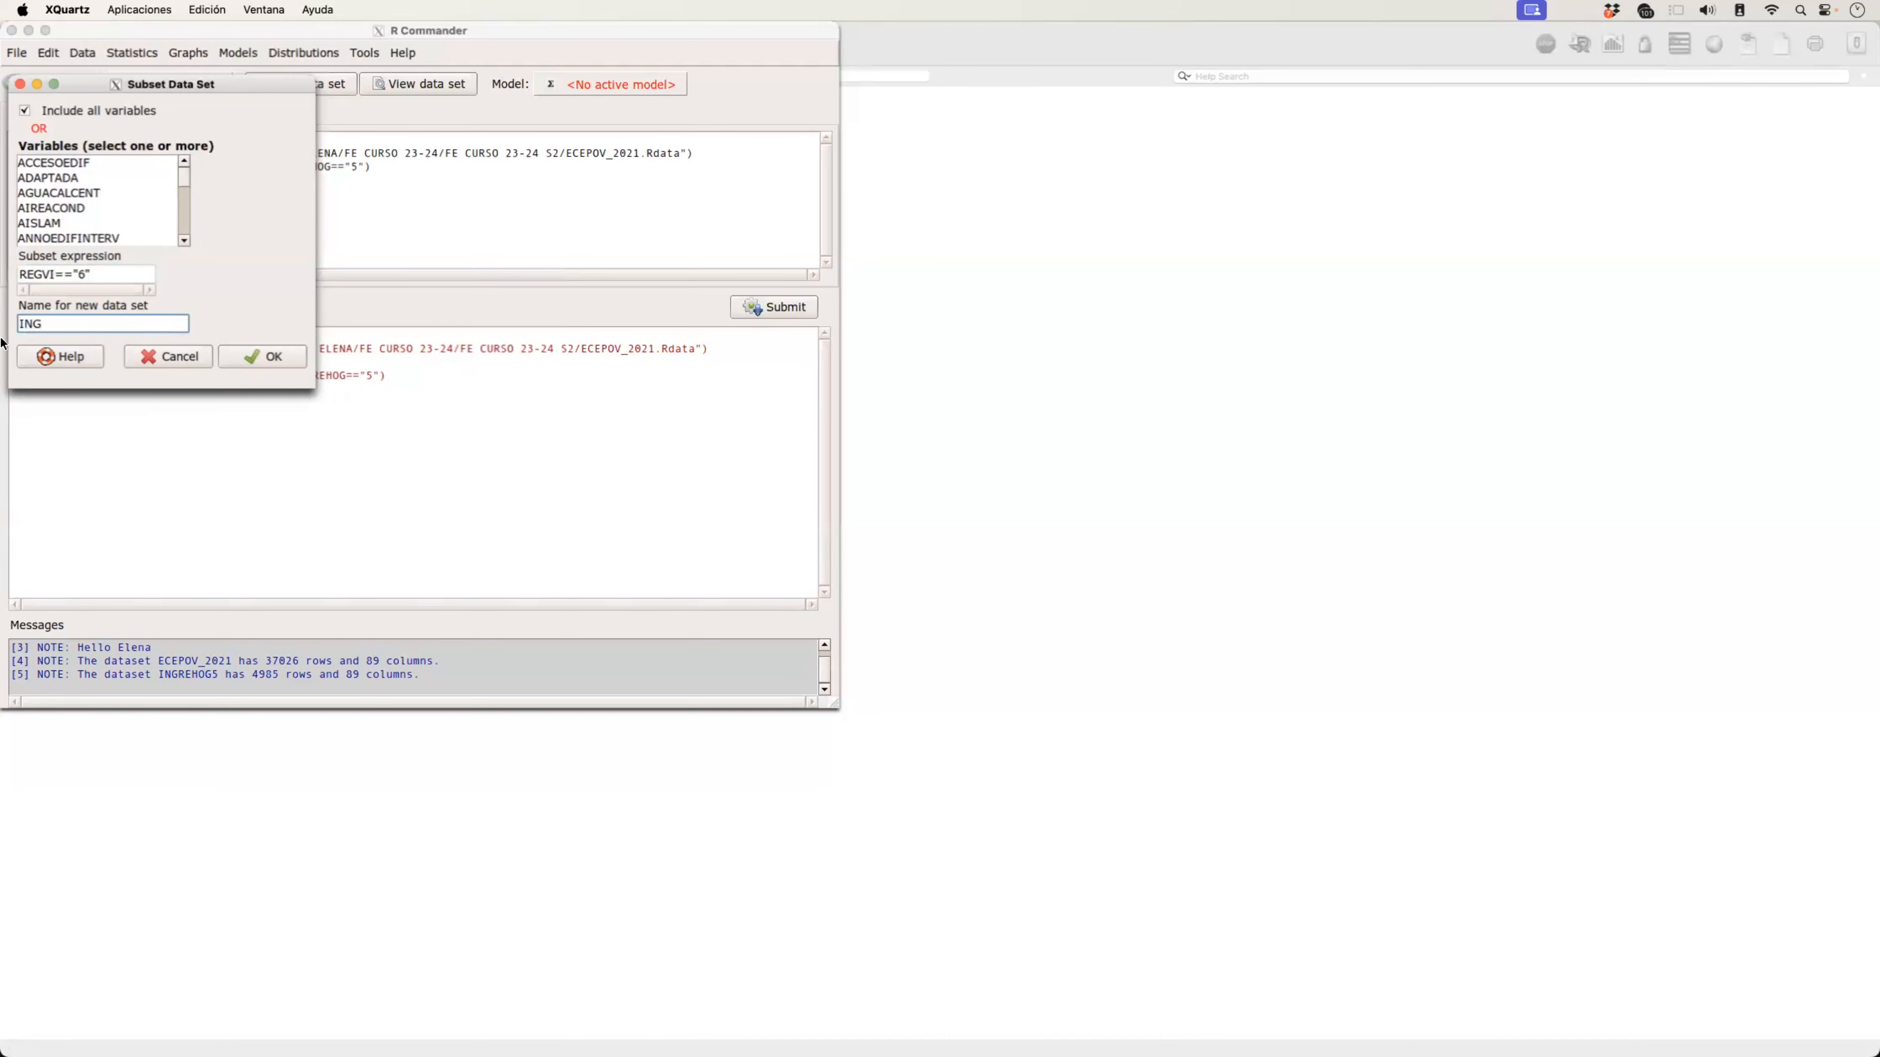
{"action": "key", "text": "BackSpace"}
{"action": "type", "text": "RE"}
{"action": "key", "text": "BackSpace"}
{"action": "type", "text": "GREHO%REGVI6"}
{"action": "left_click", "coordinate": [86, 324]}
{"action": "key", "text": "BackSpace"}
{"action": "type", "text": "5"}
{"action": "left_click", "coordinate": [270, 357]}
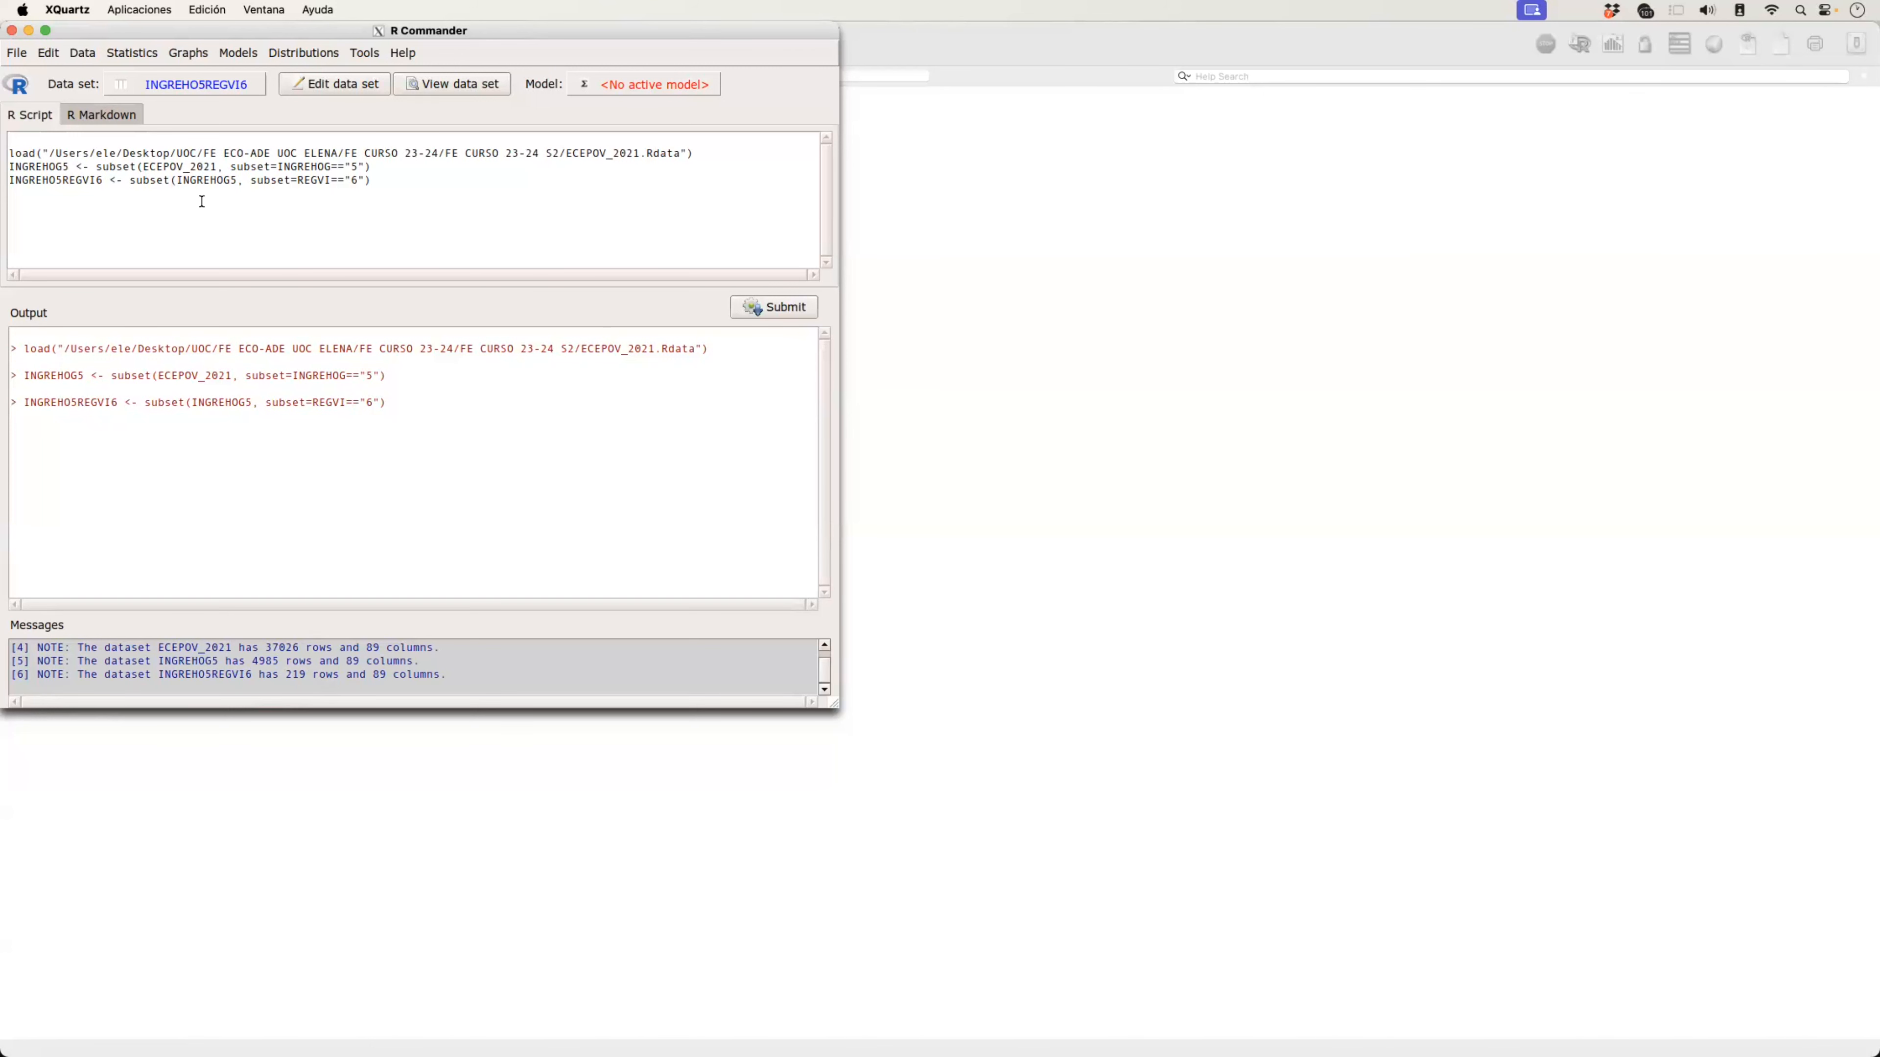
Step: Make ECEPOV_2021 the active data set again
{"action": "left_click", "coordinate": [199, 85]}
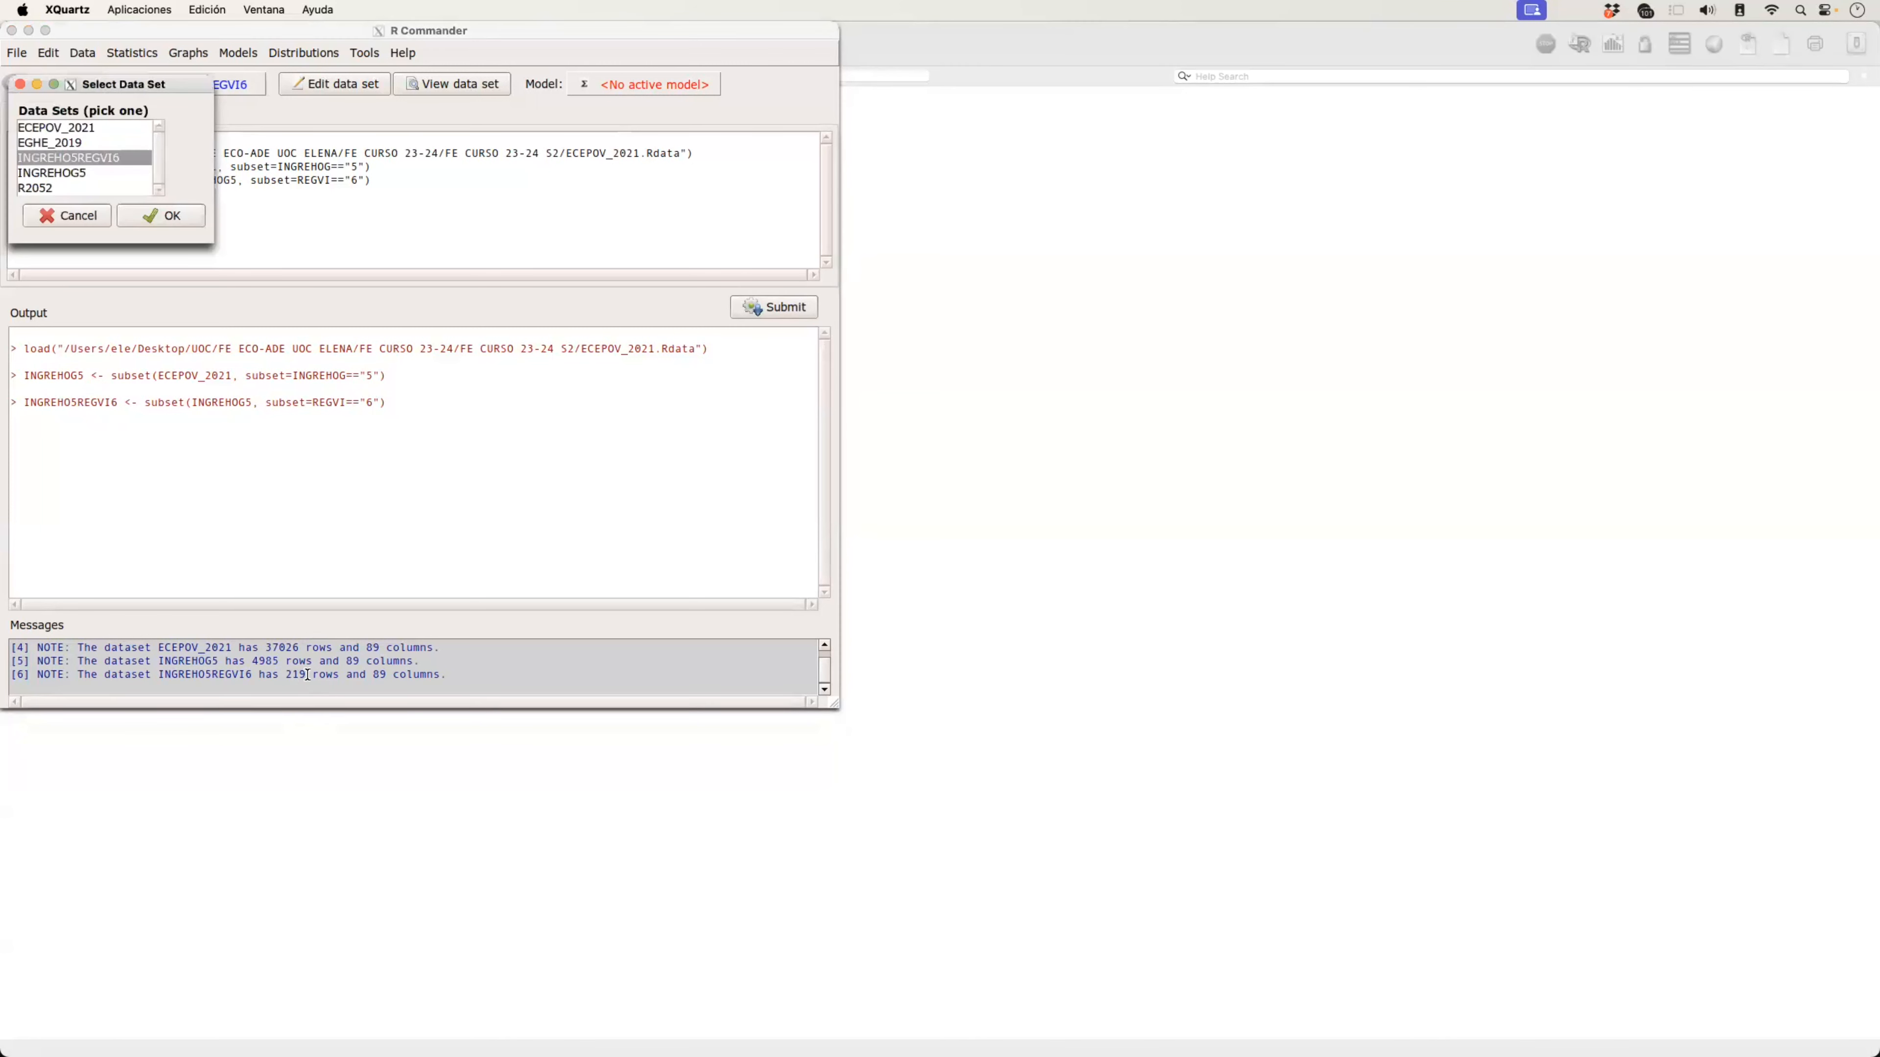
{"action": "left_click", "coordinate": [66, 130]}
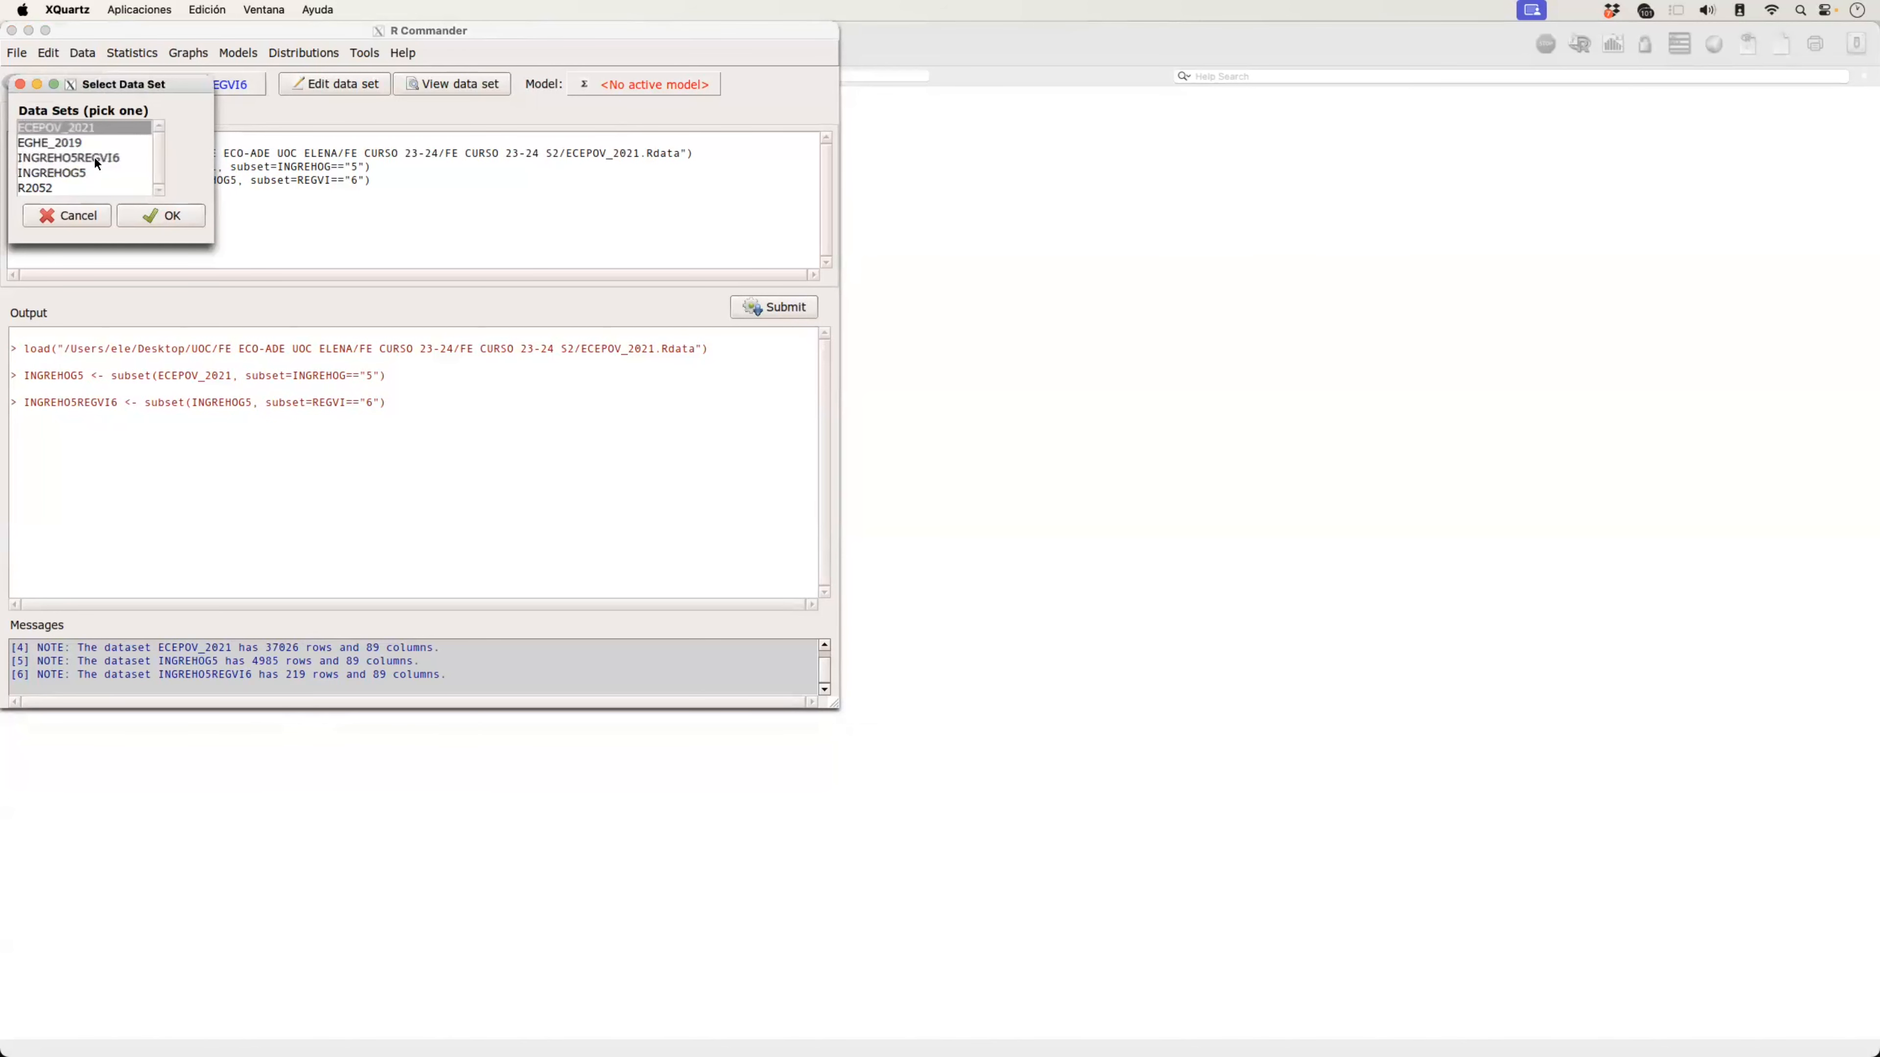
{"action": "left_click", "coordinate": [158, 215]}
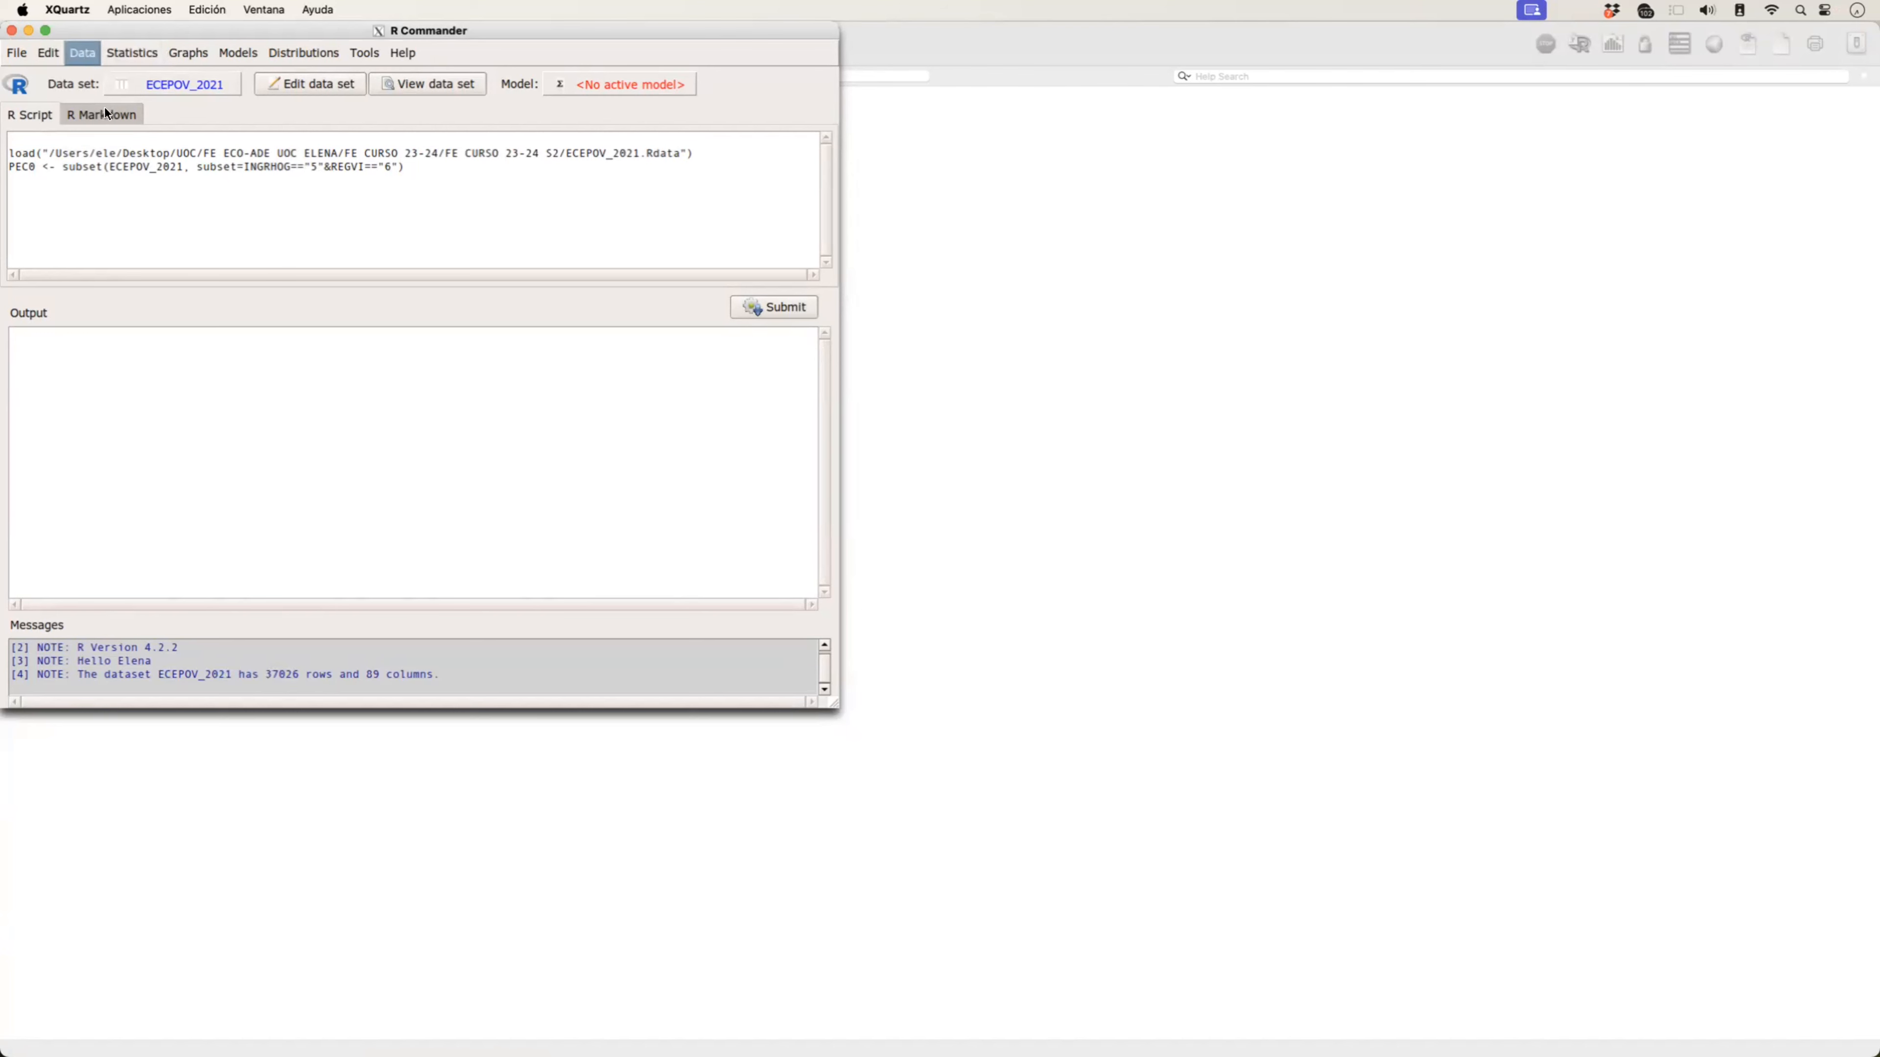
Step: Start a subset of ECEPOV_2021 that applies both filters with the expression INGREHOG=="5"&REGVI=="6"
{"action": "left_click", "coordinate": [82, 55]}
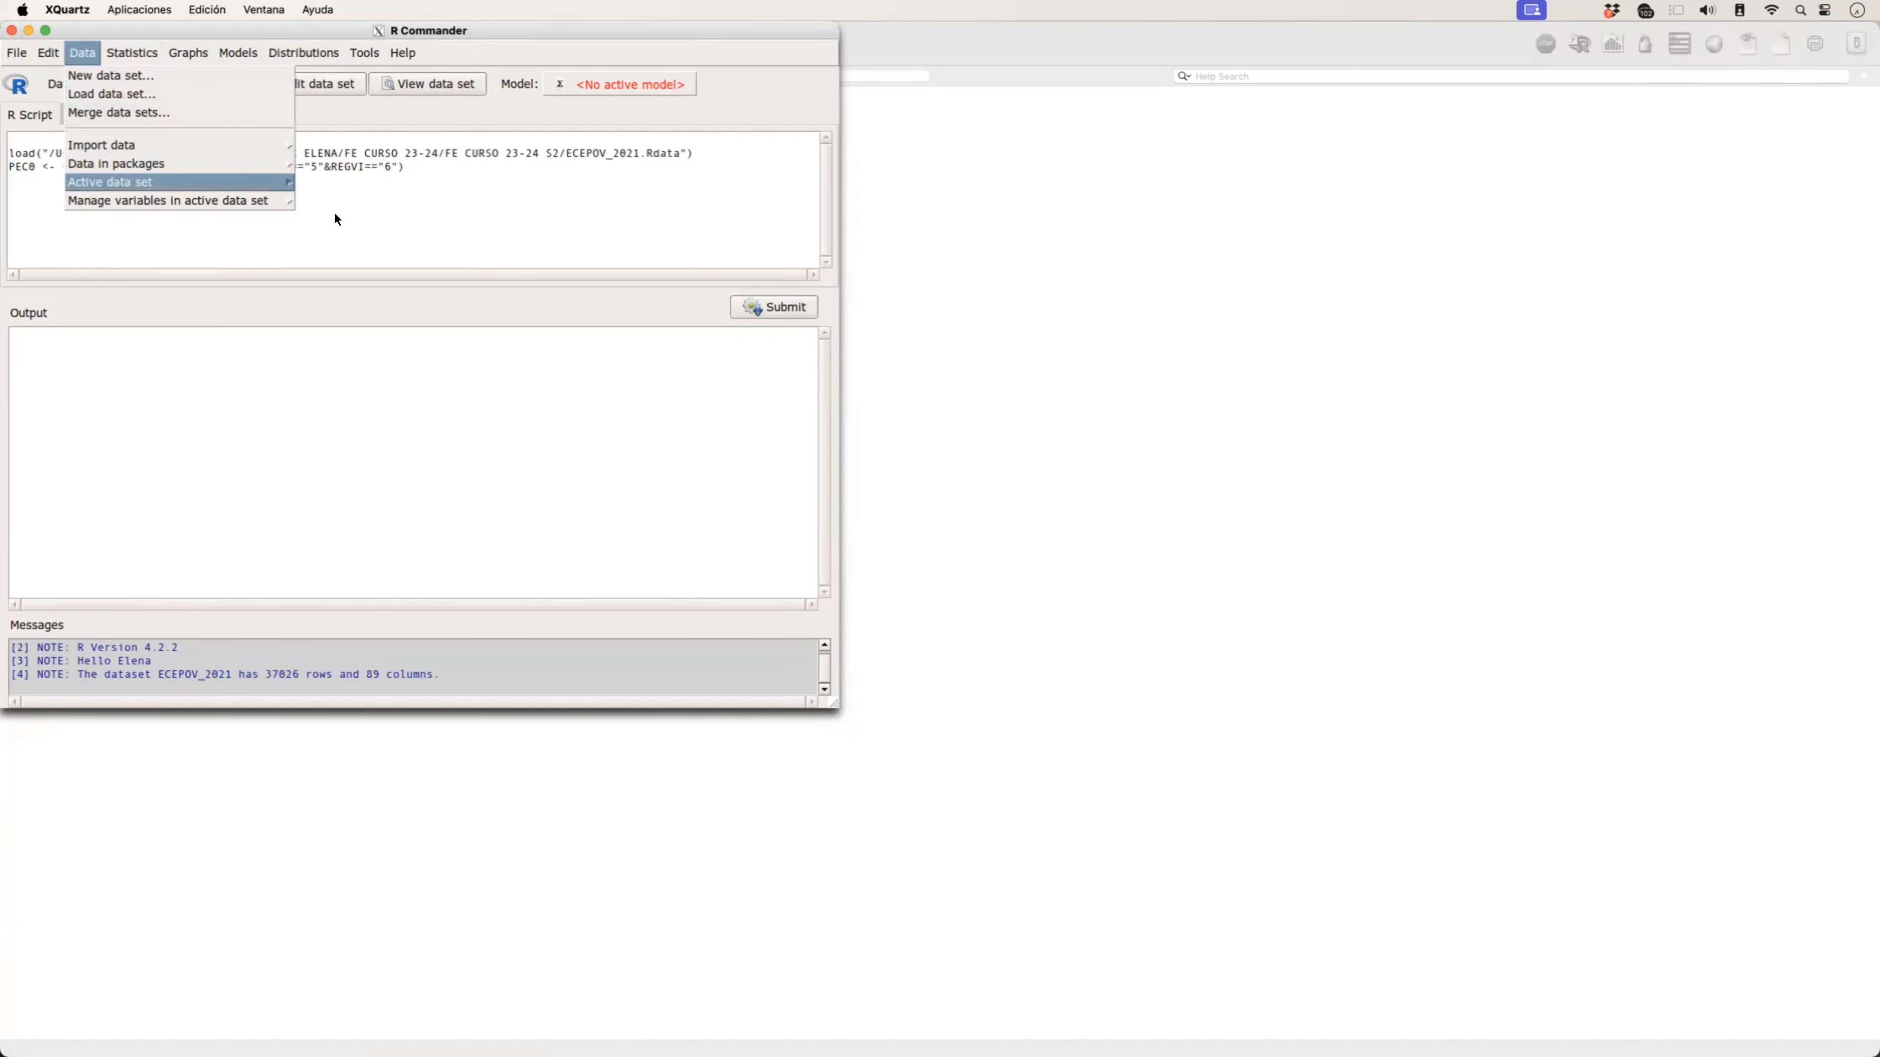
{"action": "left_click", "coordinate": [339, 294]}
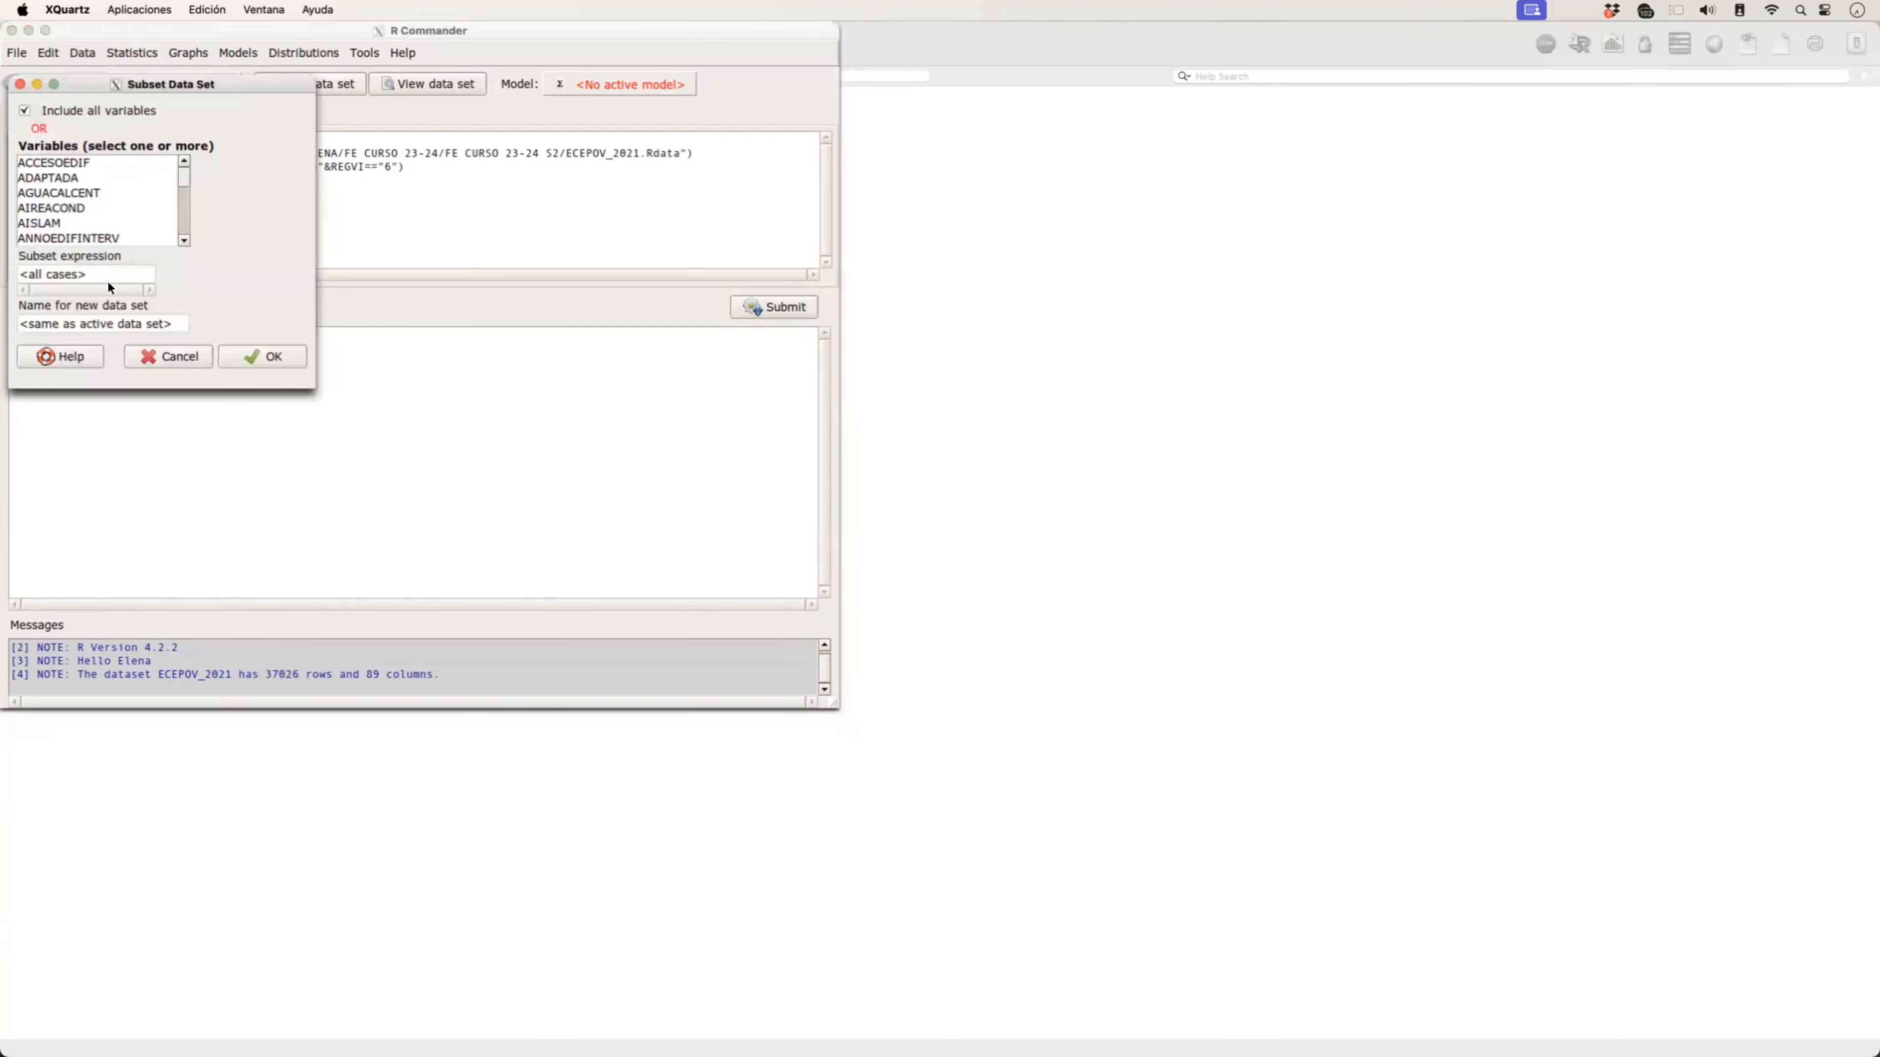
{"action": "left_click_drag", "start_coordinate": [126, 277], "coordinate": [2, 279]}
{"action": "type", "text": "INGRE"}
{"action": "type", "text": "HOG="}
{"action": "type", "text": "=\""}
{"action": "type", "text": "5\""}
{"action": "type", "text": "&"}
{"action": "type", "text": "REGVI"}
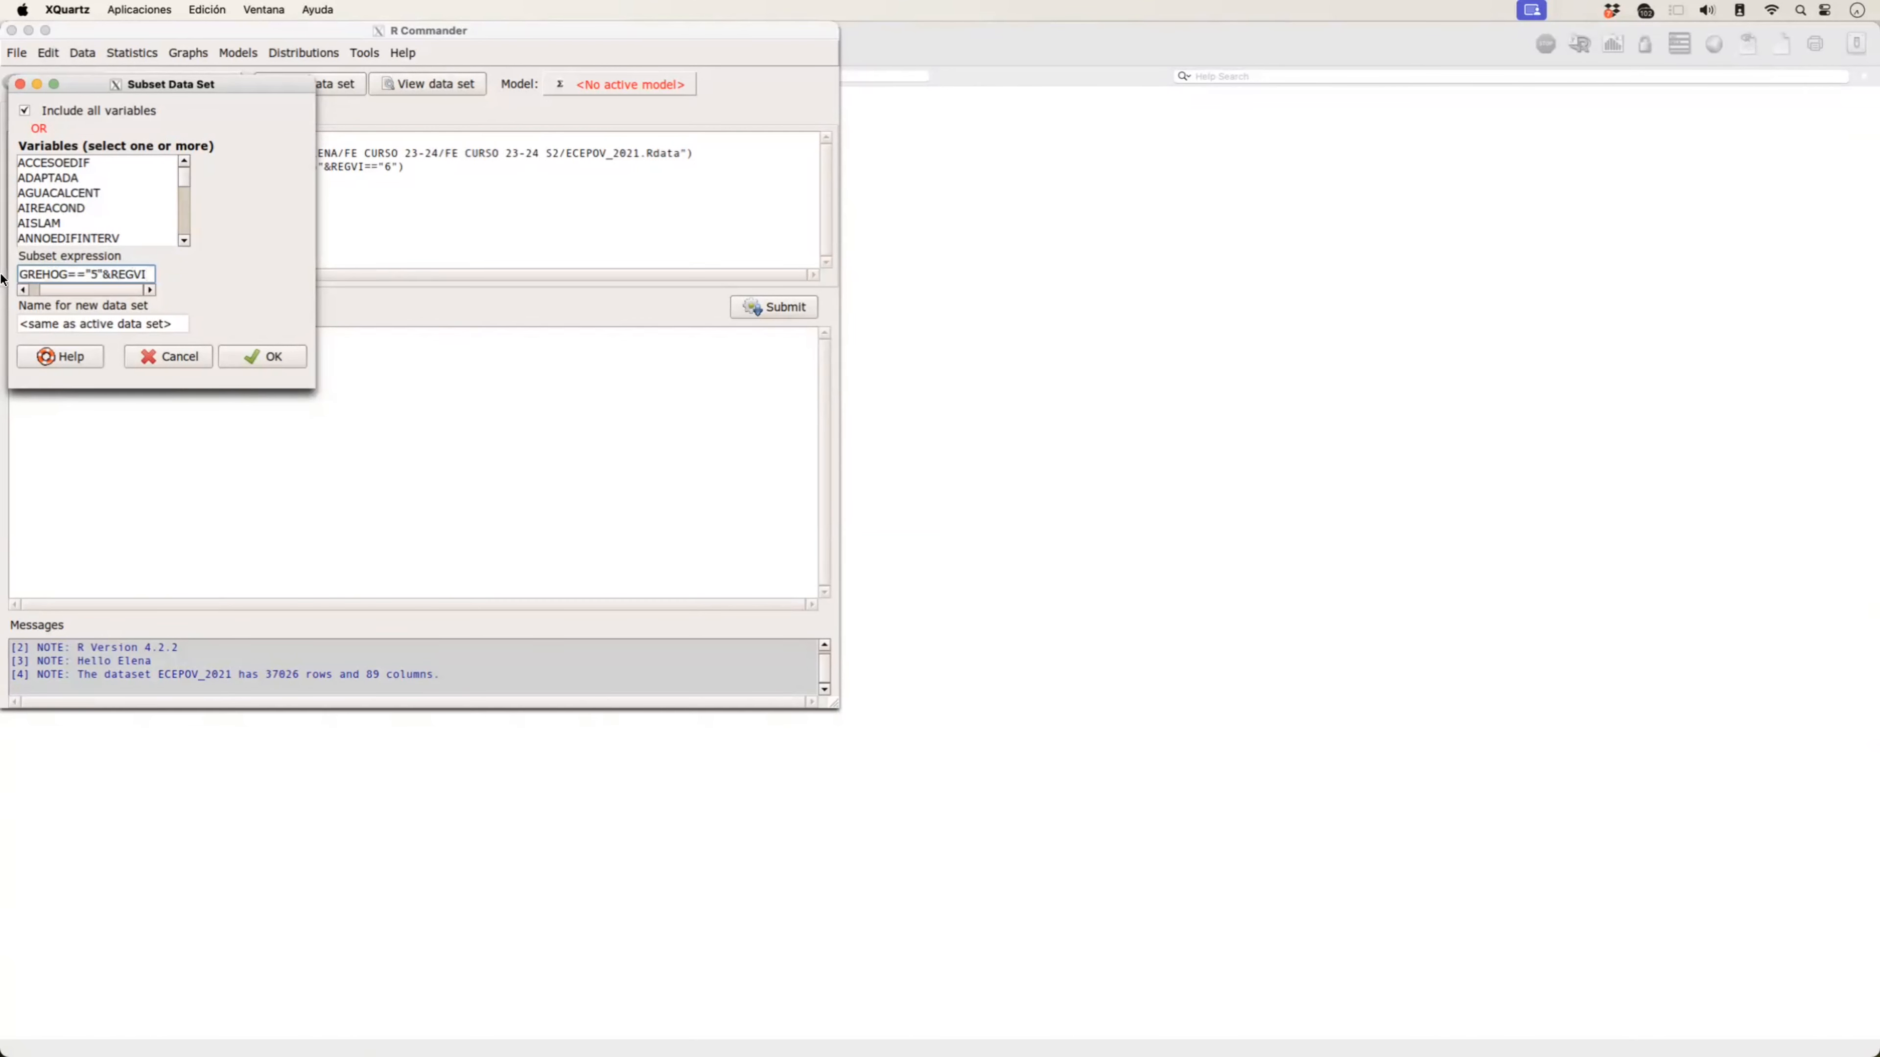
{"action": "type", "text": "=="}
{"action": "type", "text": "\"6"}
{"action": "key", "text": "Left"}
{"action": "key", "text": "Left"}
{"action": "key", "text": "Left"}
{"action": "key", "text": "Left"}
{"action": "key", "text": "Left"}
{"action": "key", "text": "Left"}
{"action": "key", "text": "Left"}
{"action": "key", "text": "Left"}
{"action": "key", "text": "Left"}
Step: Name the new data set PEC0 and create the subset
{"action": "triple_click", "coordinate": [120, 326]}
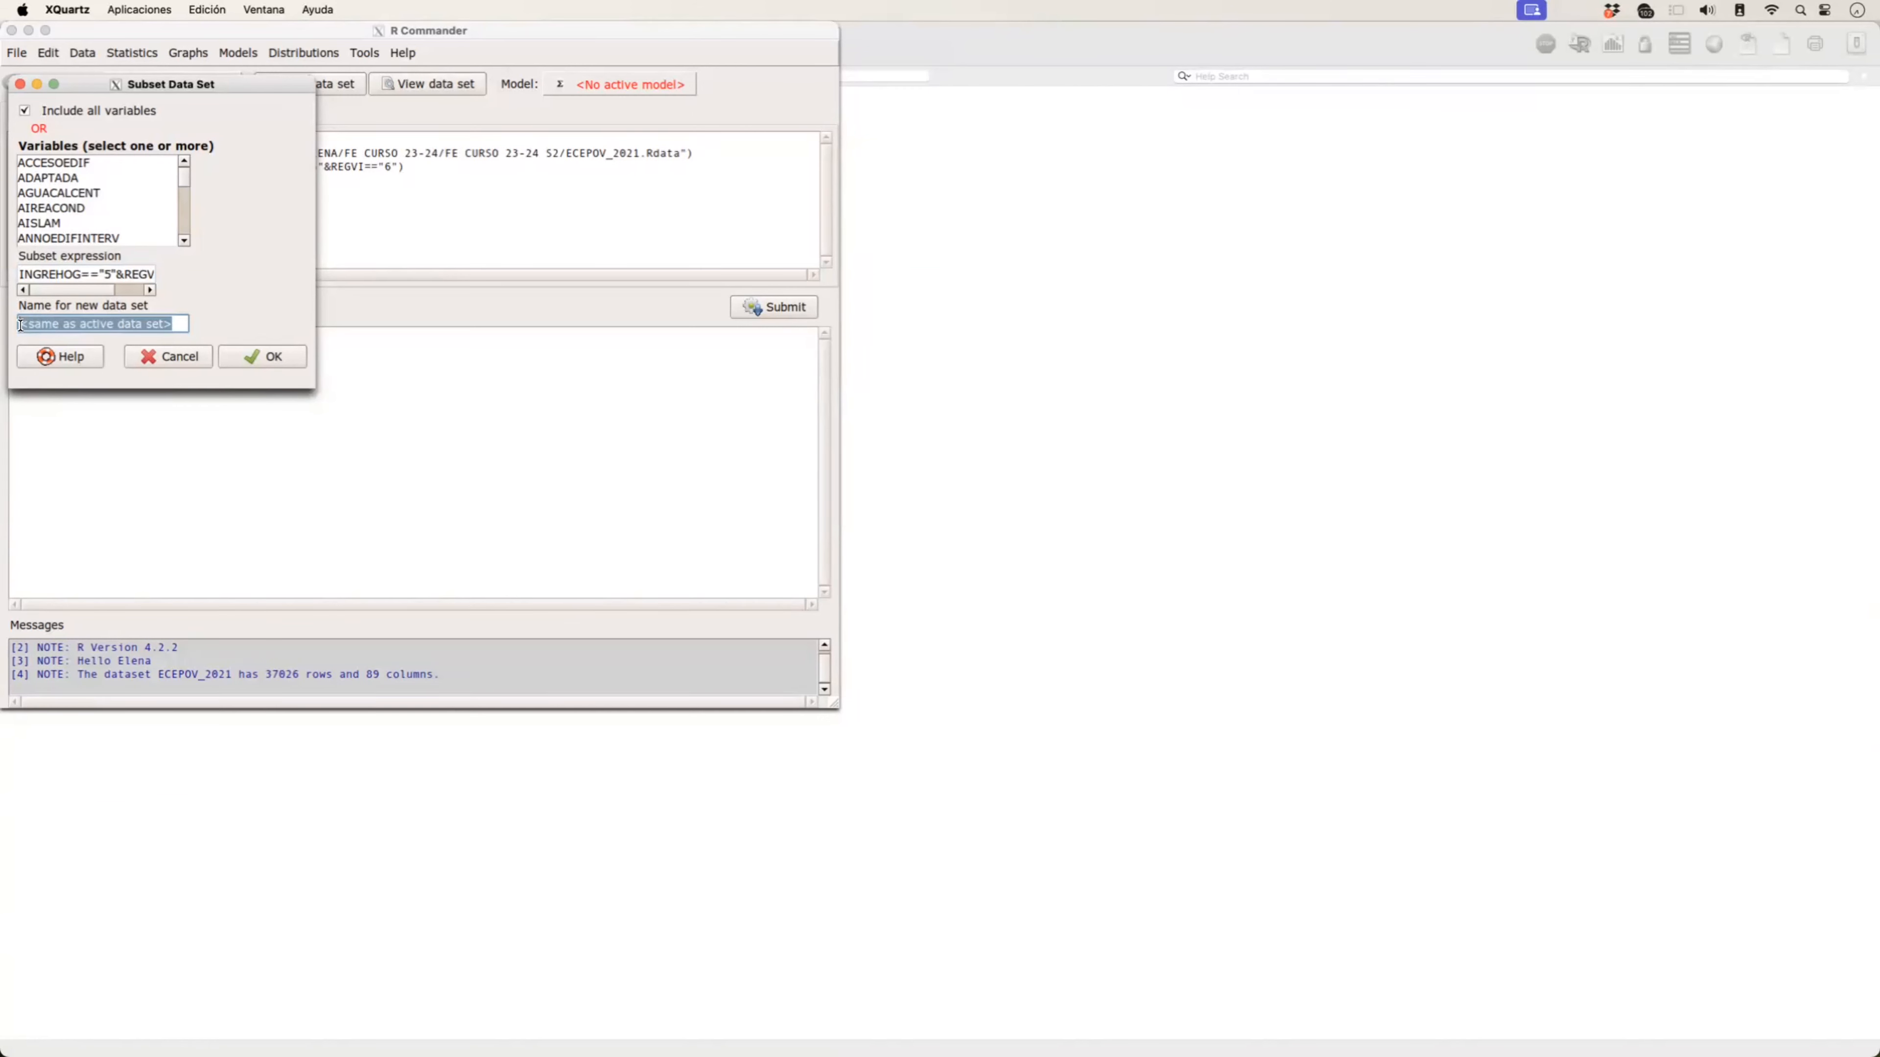
{"action": "type", "text": "PEC0"}
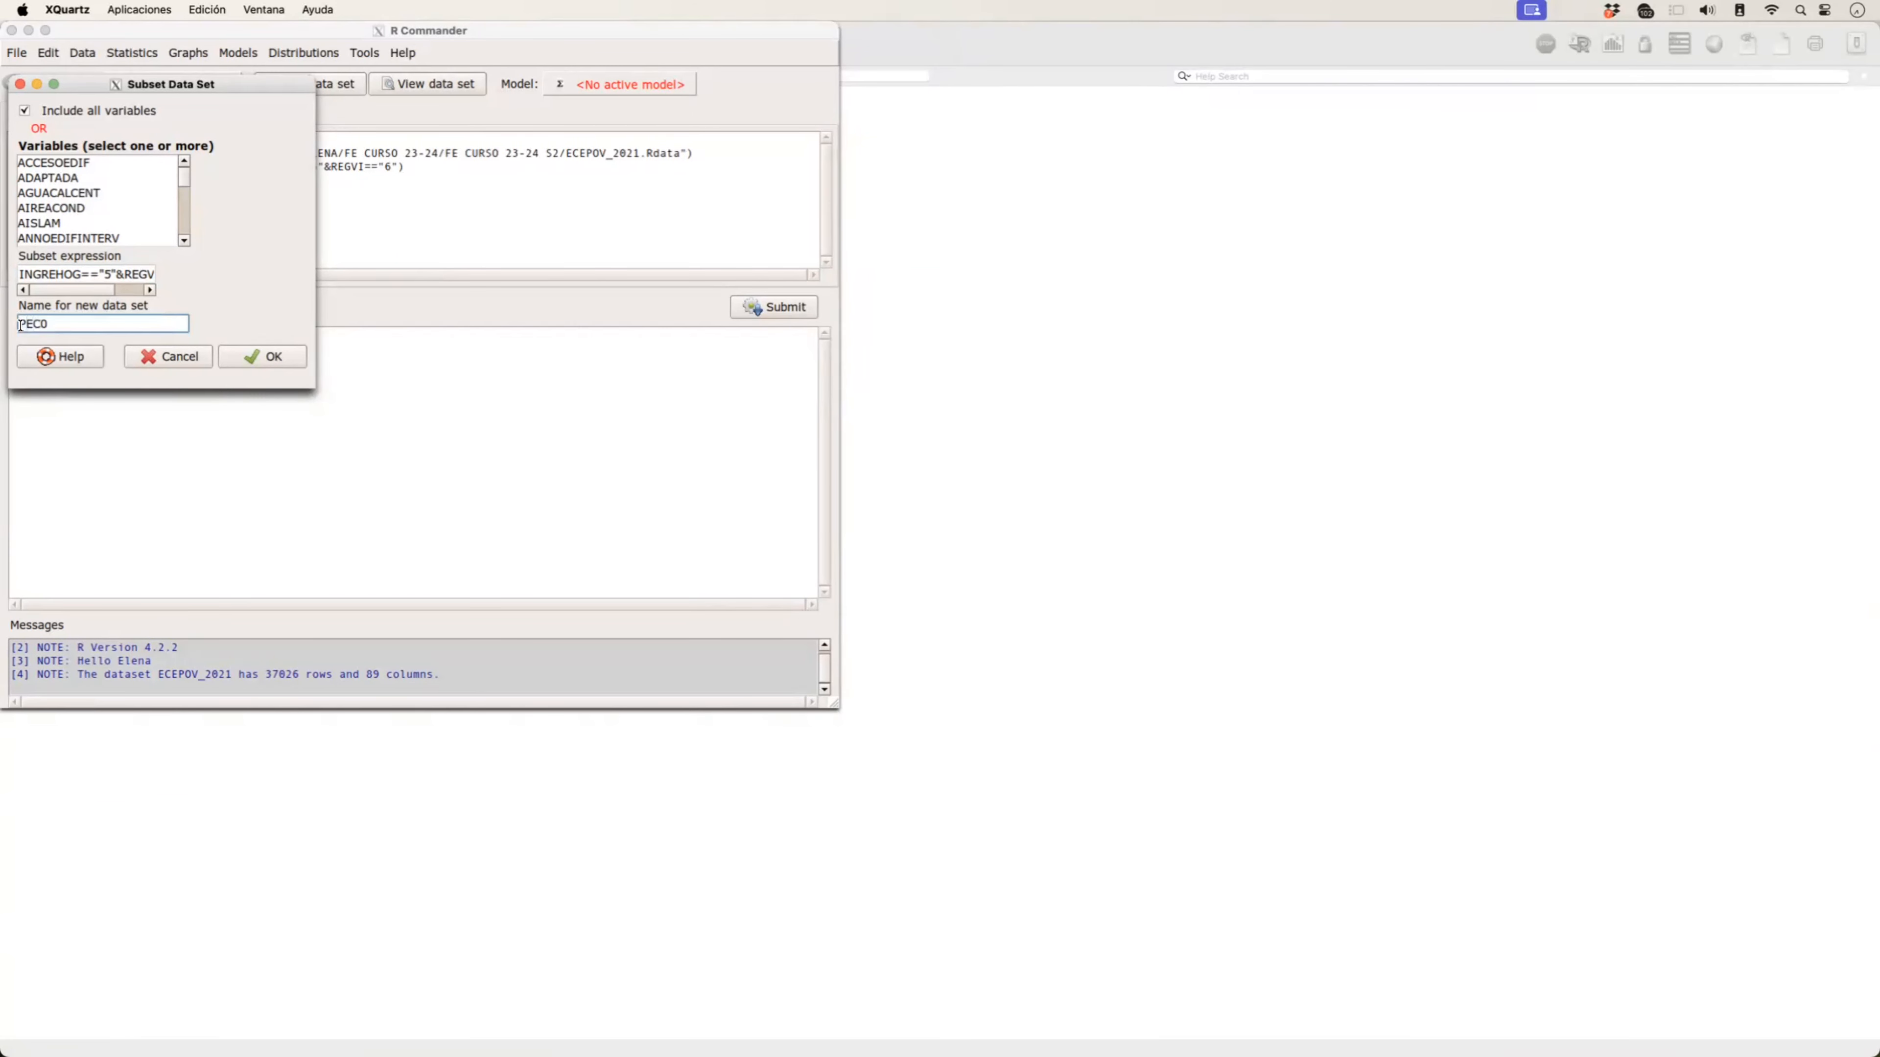
{"action": "left_click", "coordinate": [246, 358]}
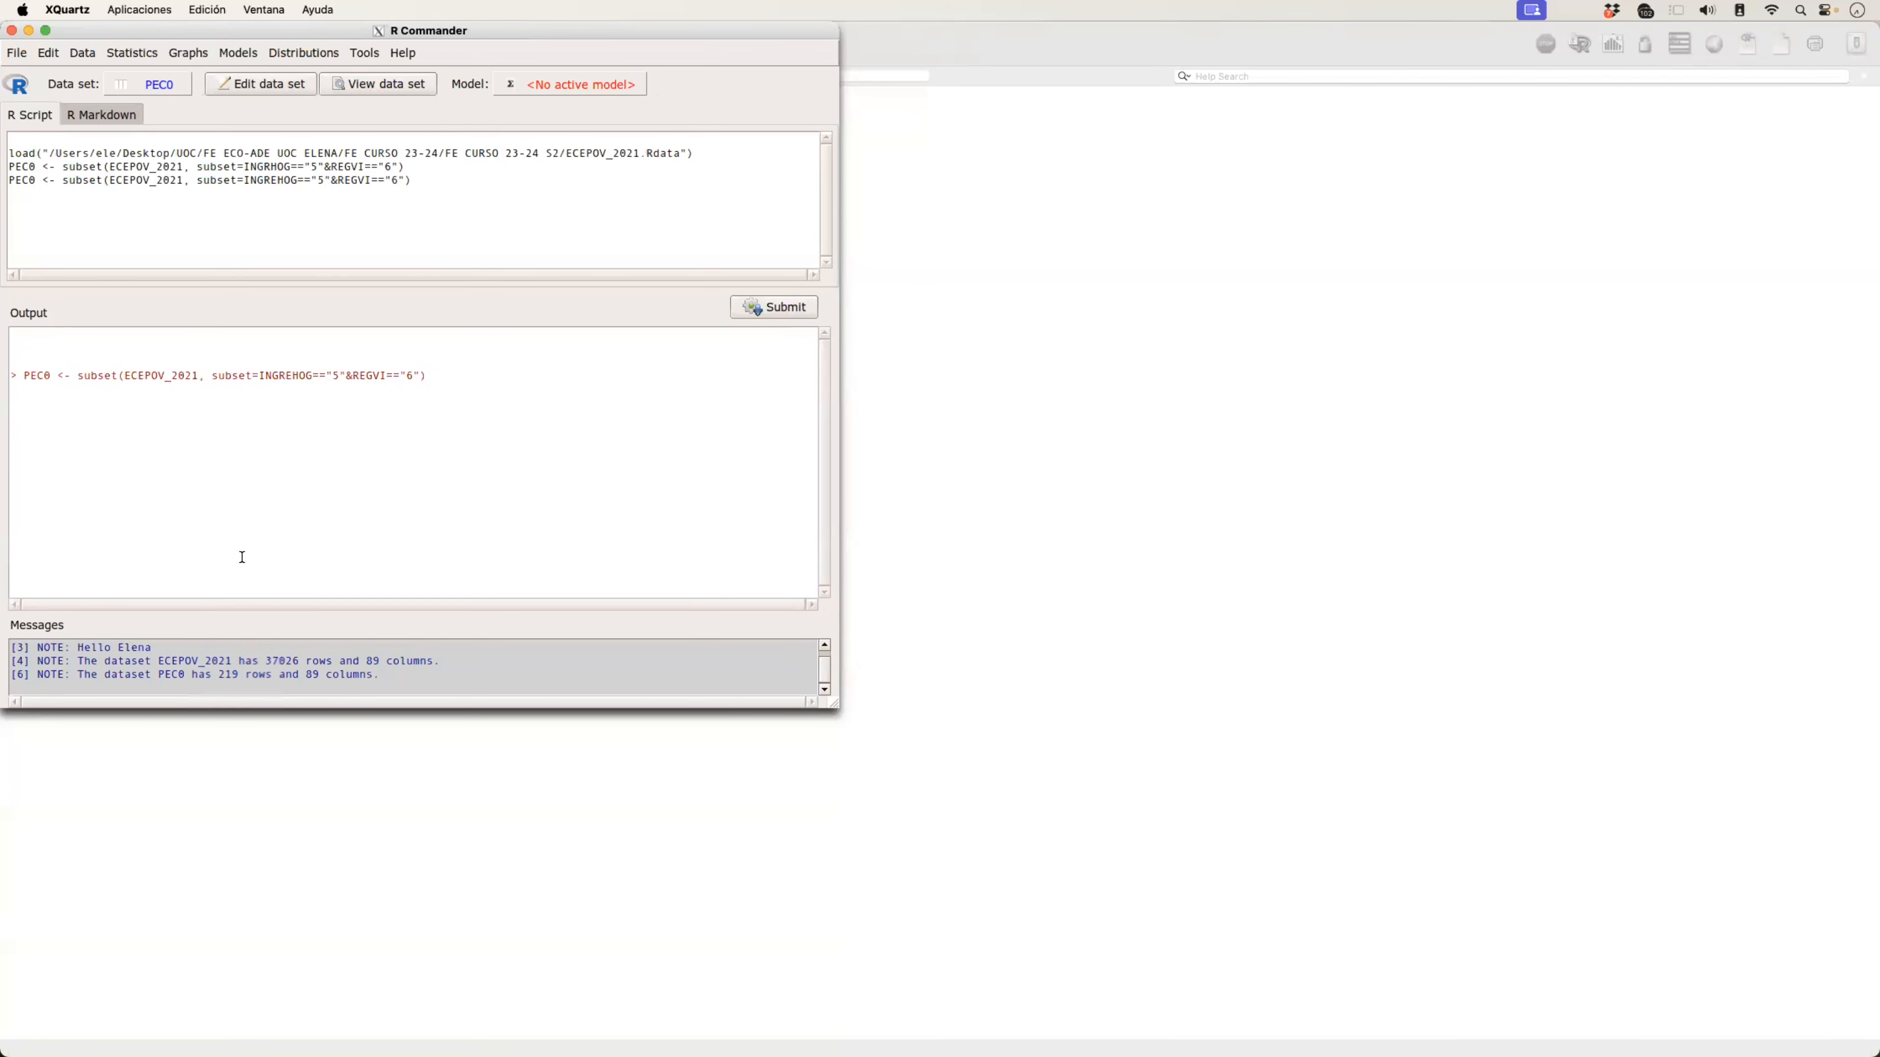
Step: Create a two-way contingency table of PEC0 with CALEFAC as the row variable and NVEHICULOS as the column variable
{"action": "left_click", "coordinate": [132, 55]}
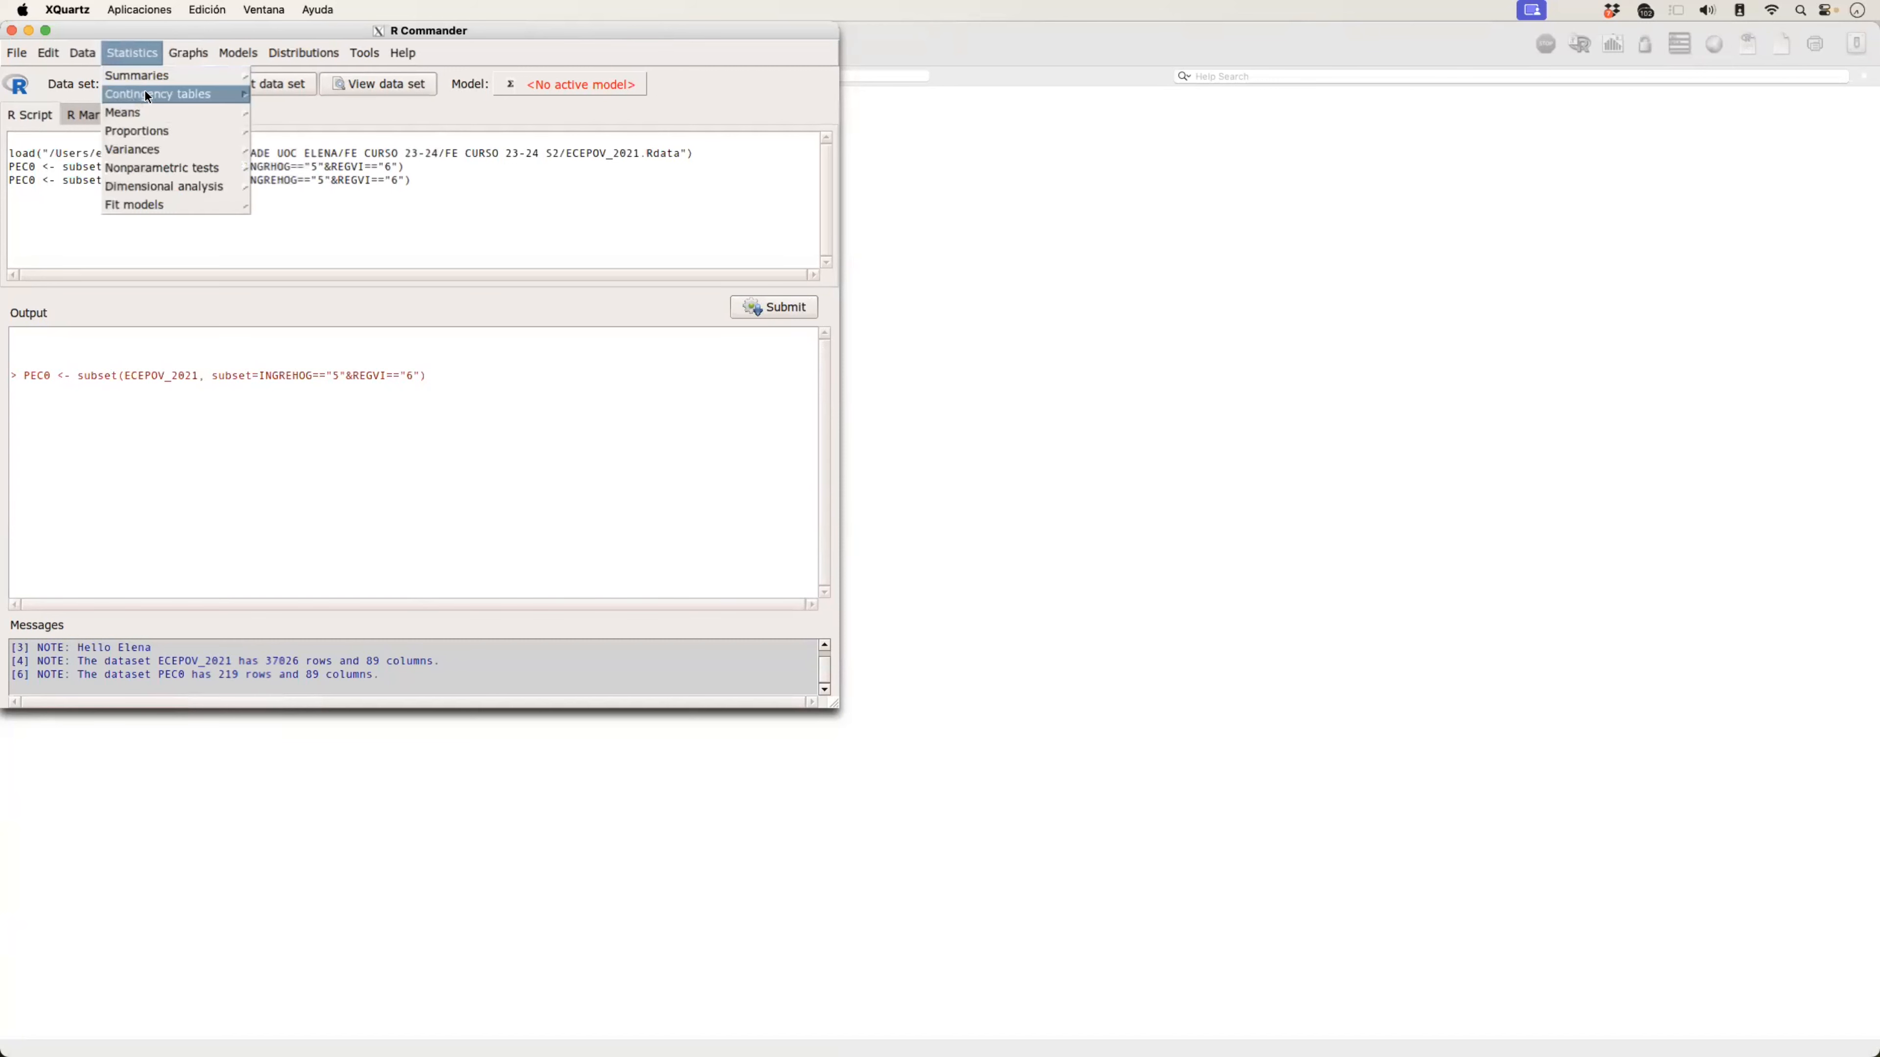
{"action": "mouse_move", "coordinate": [161, 96]}
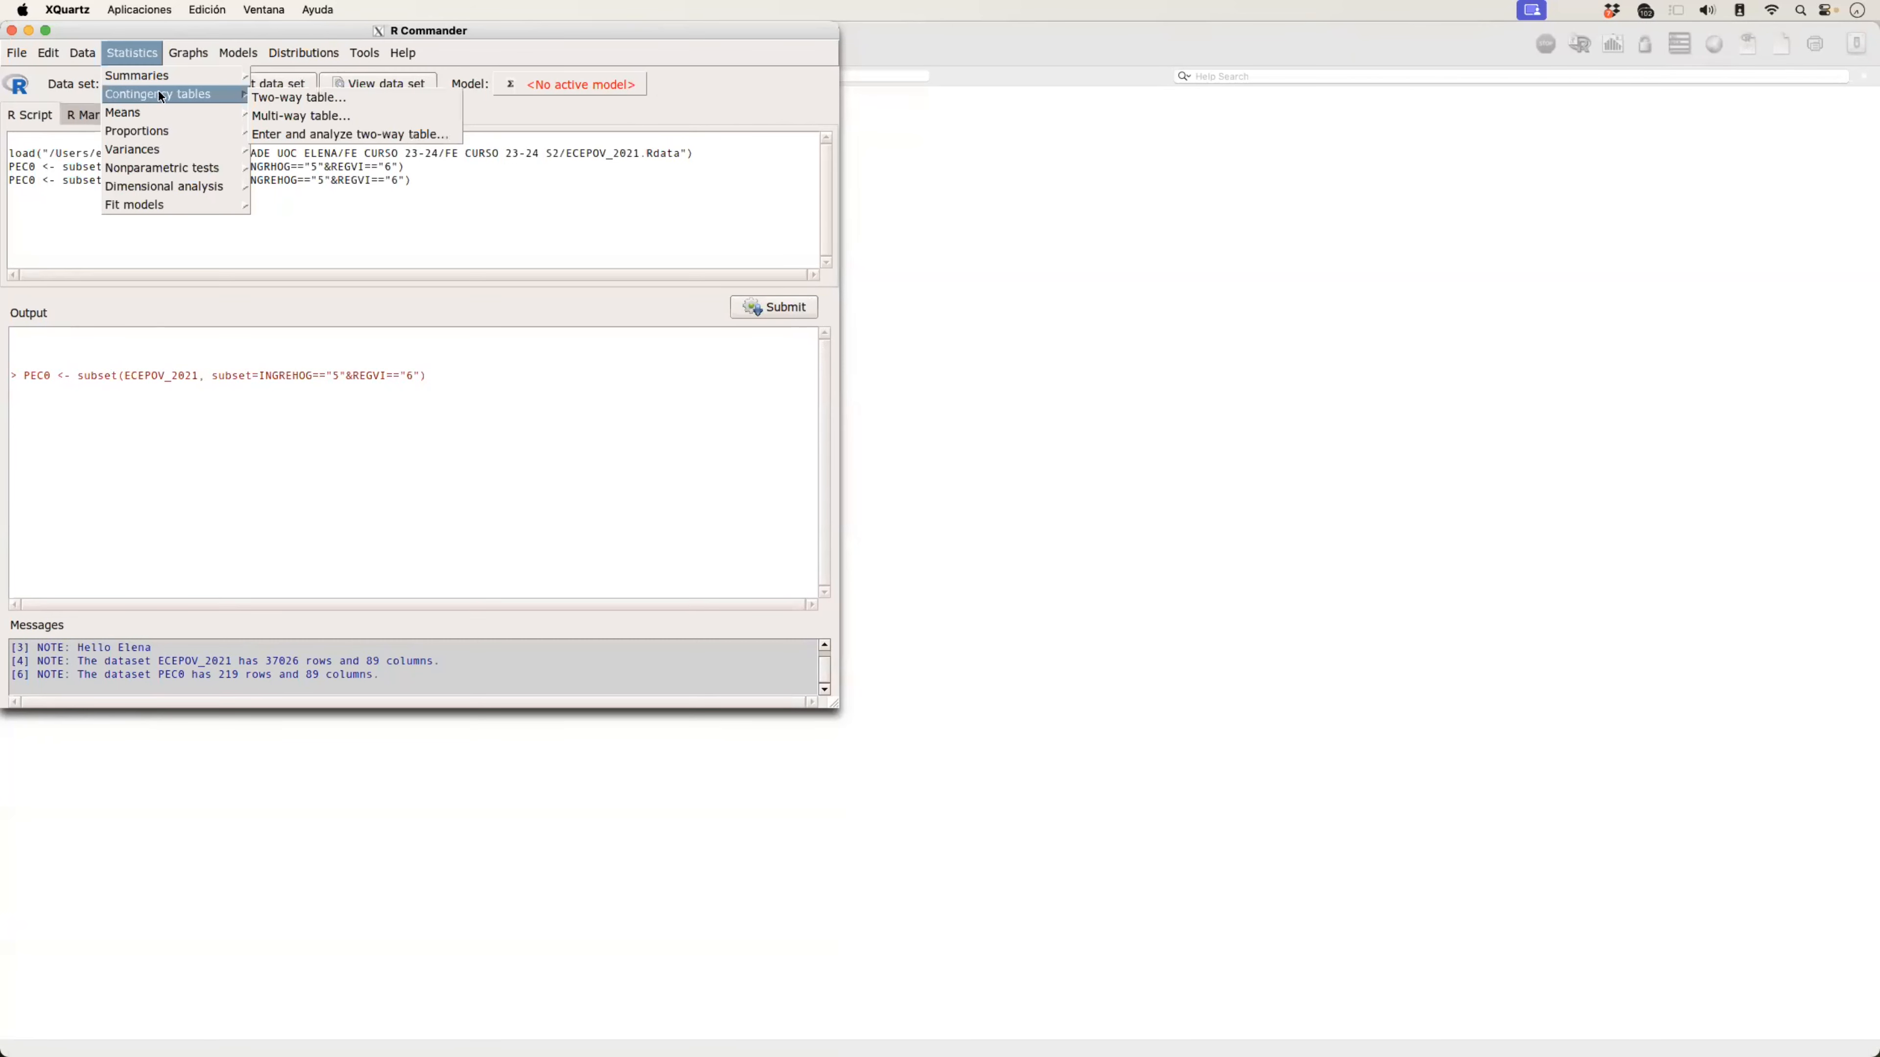
{"action": "left_click", "coordinate": [267, 97]}
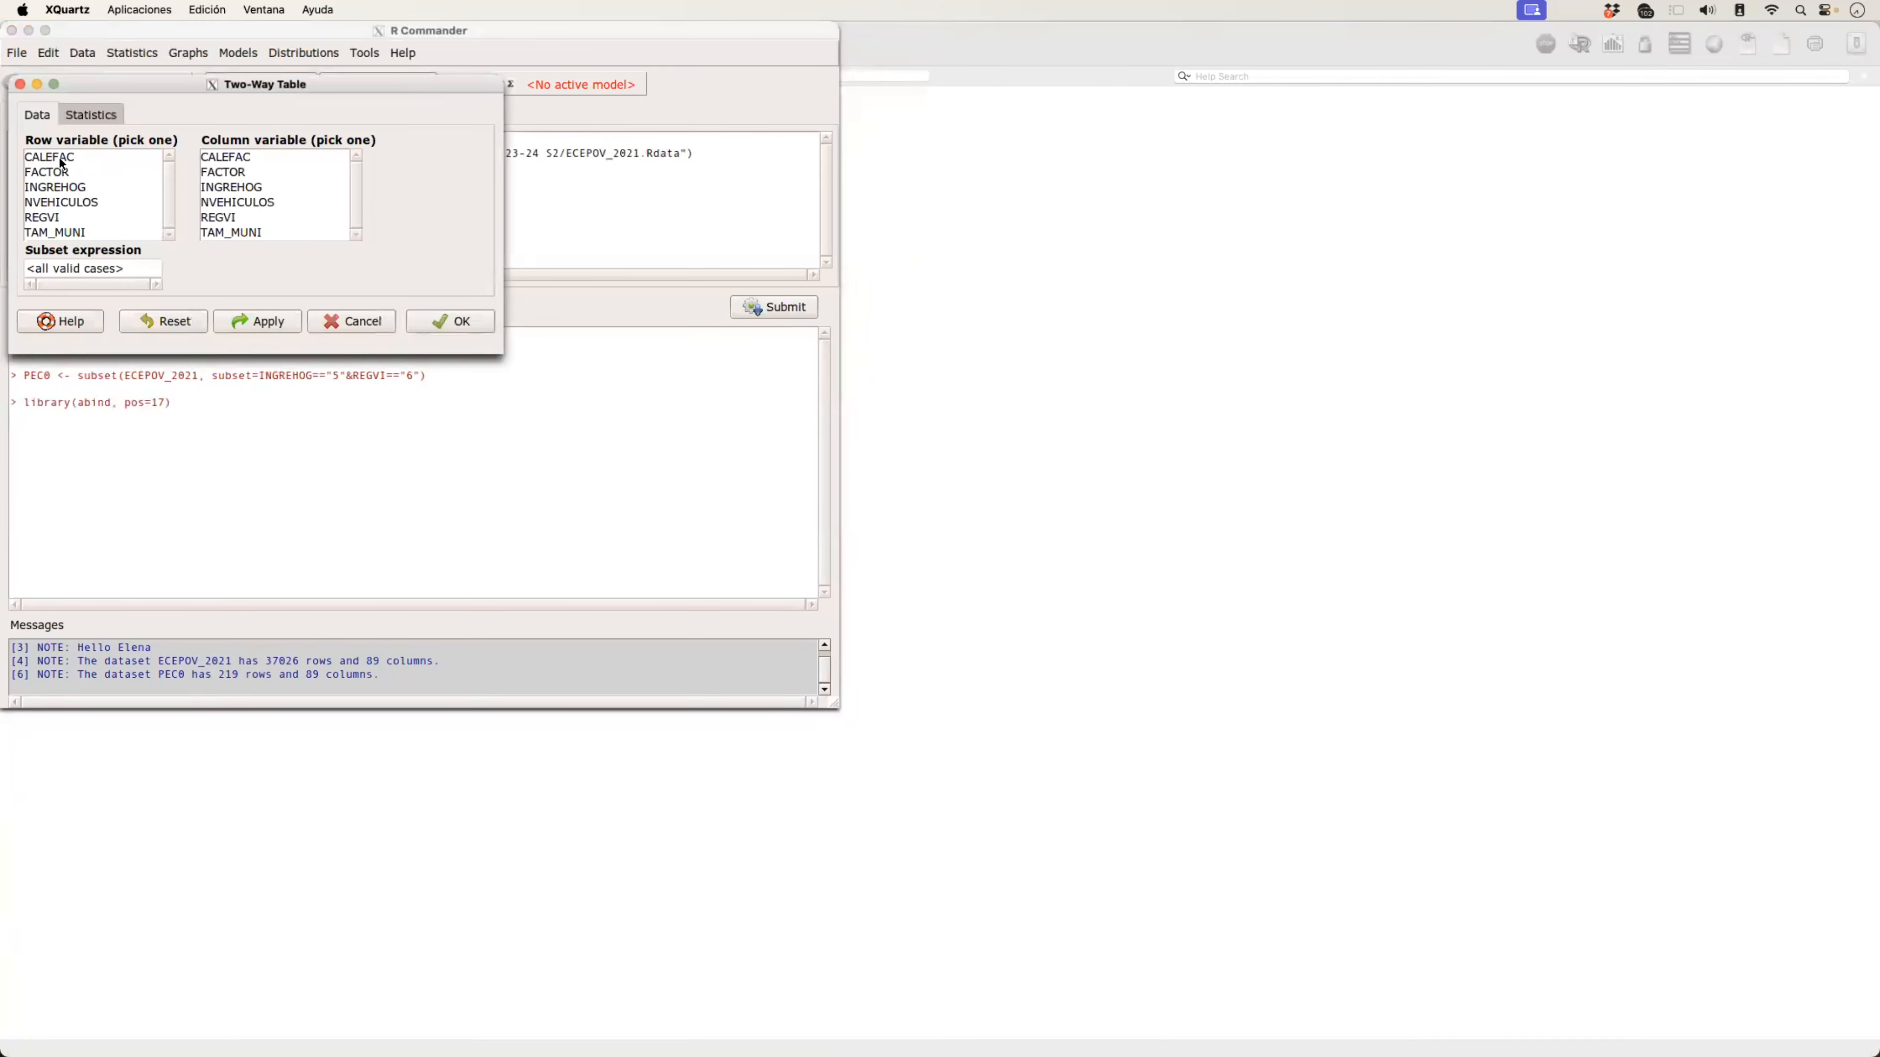
{"action": "left_click", "coordinate": [61, 158]}
{"action": "left_click", "coordinate": [254, 208]}
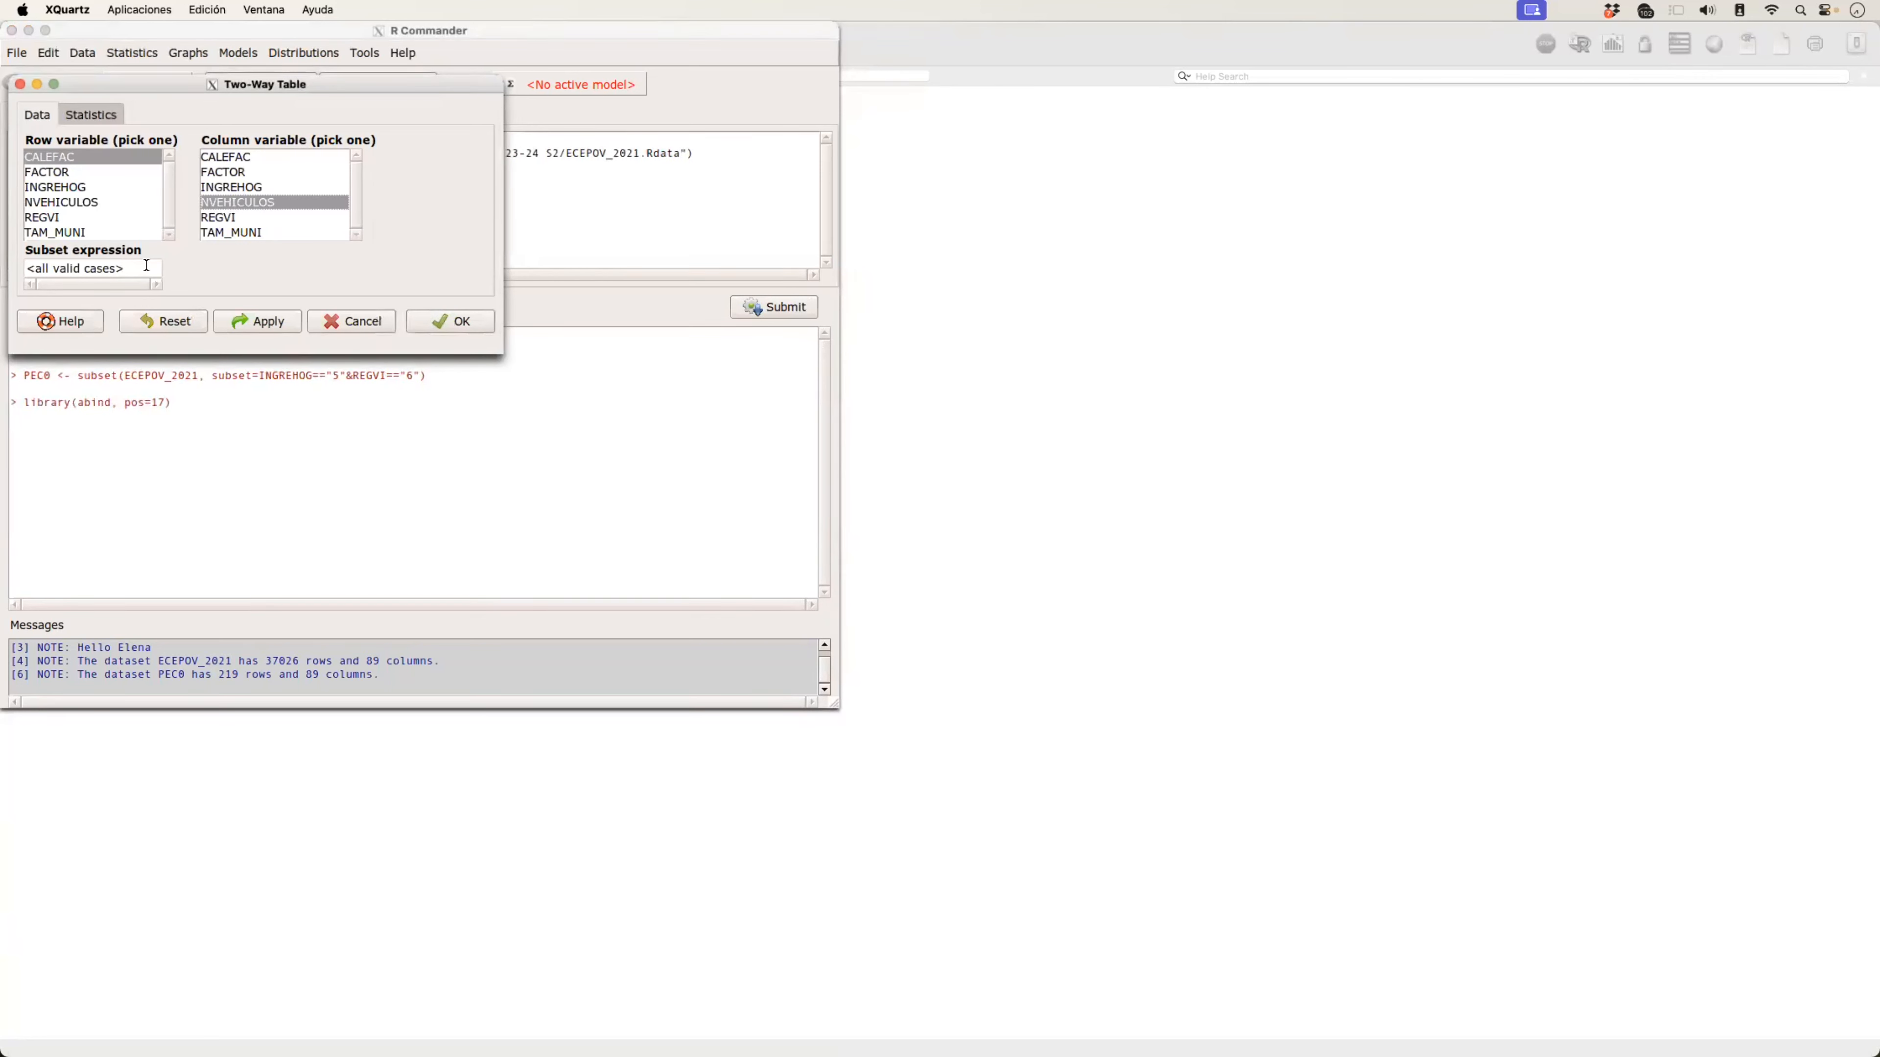
{"action": "left_click", "coordinate": [455, 322]}
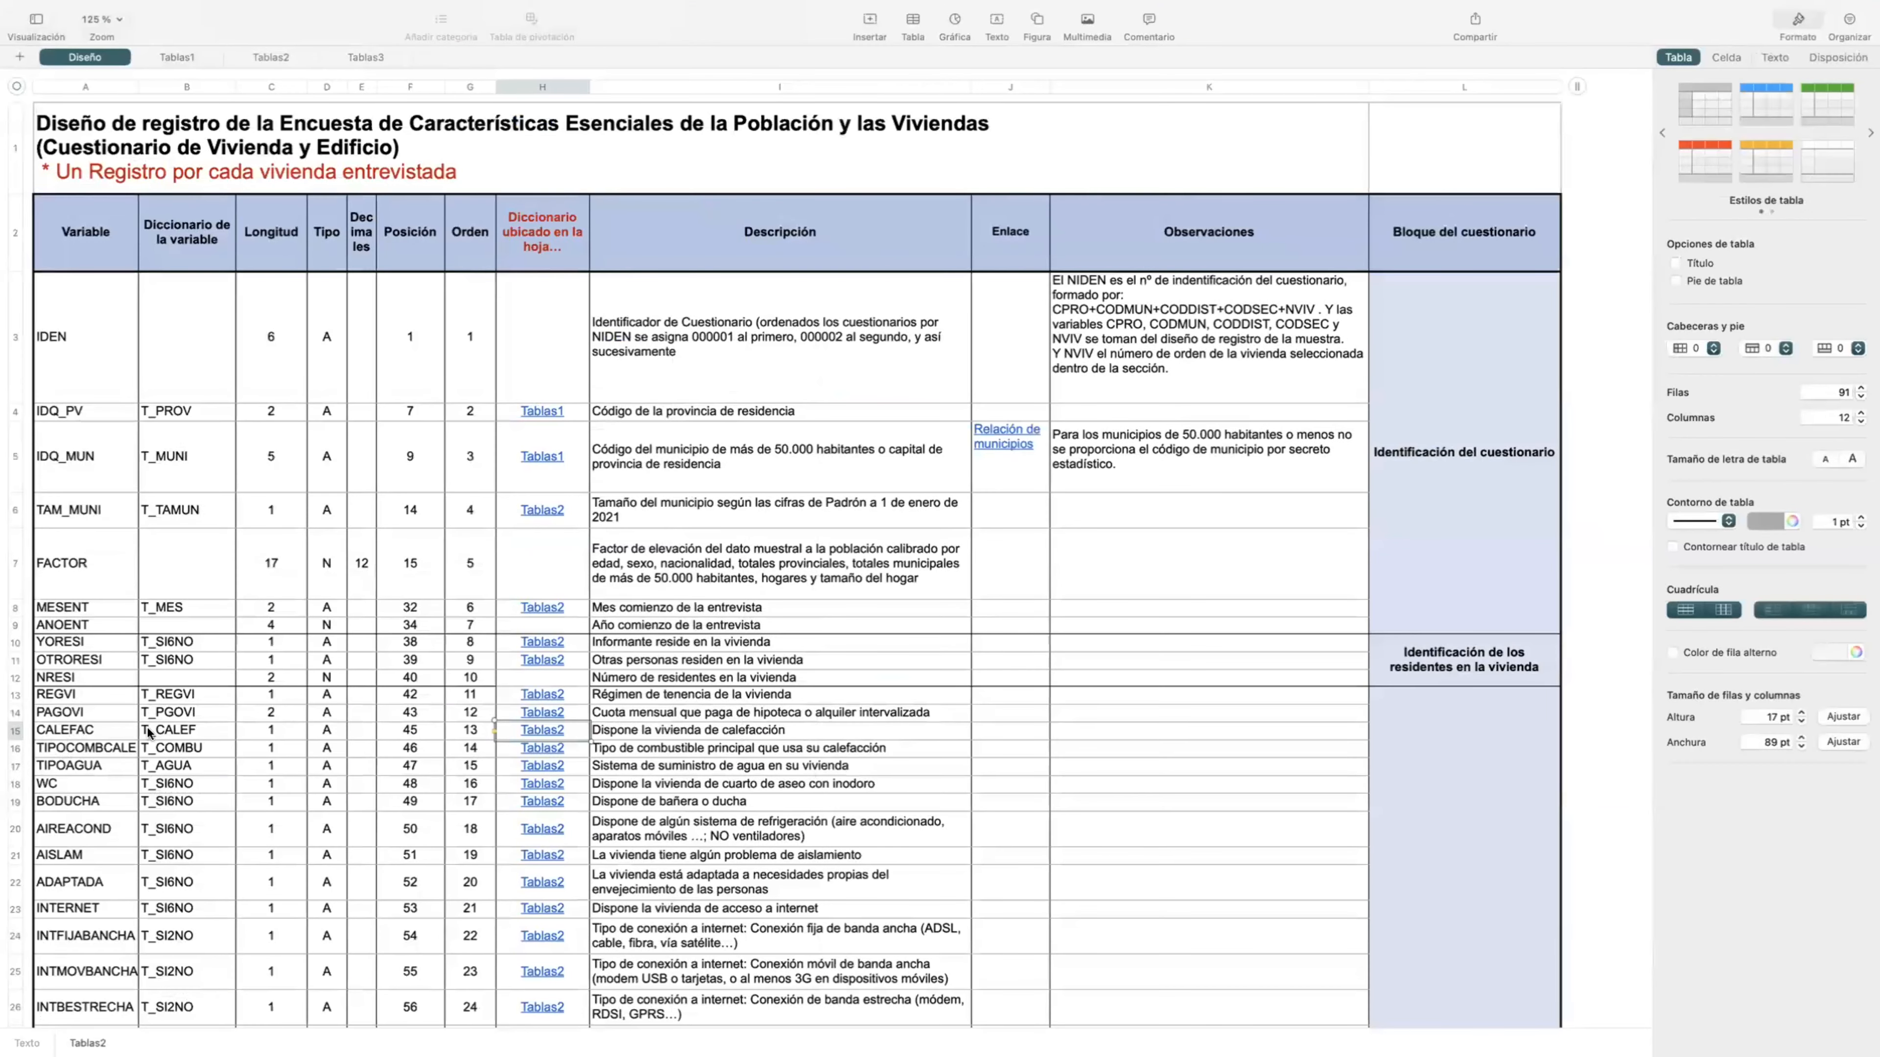
Step: In the survey's record-design spreadsheet, follow the CALEFAC dictionary link to Tablas2 and examine the T_CALEF codes
{"action": "left_click", "coordinate": [536, 728]}
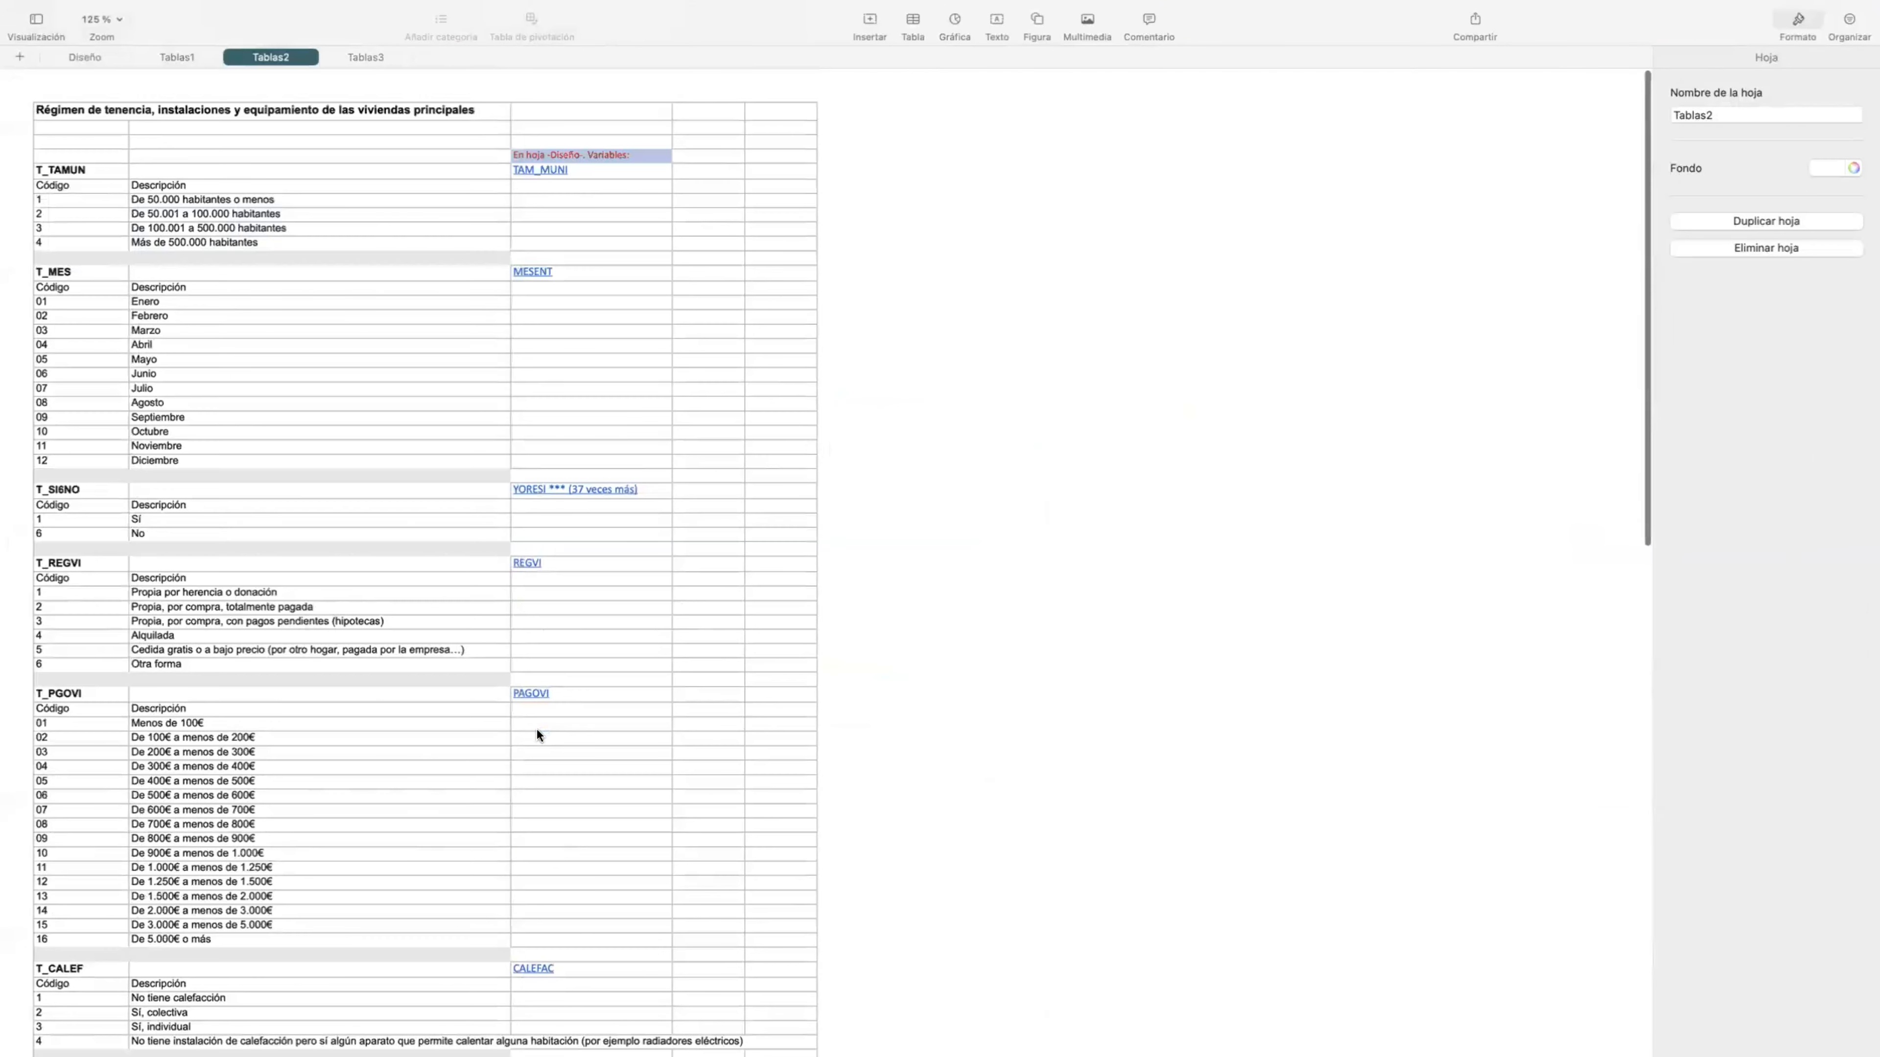
{"action": "scroll", "coordinate": [253, 743], "scroll_direction": "down", "scroll_amount": 5}
{"action": "scroll", "coordinate": [253, 750], "scroll_direction": "down", "scroll_amount": 1}
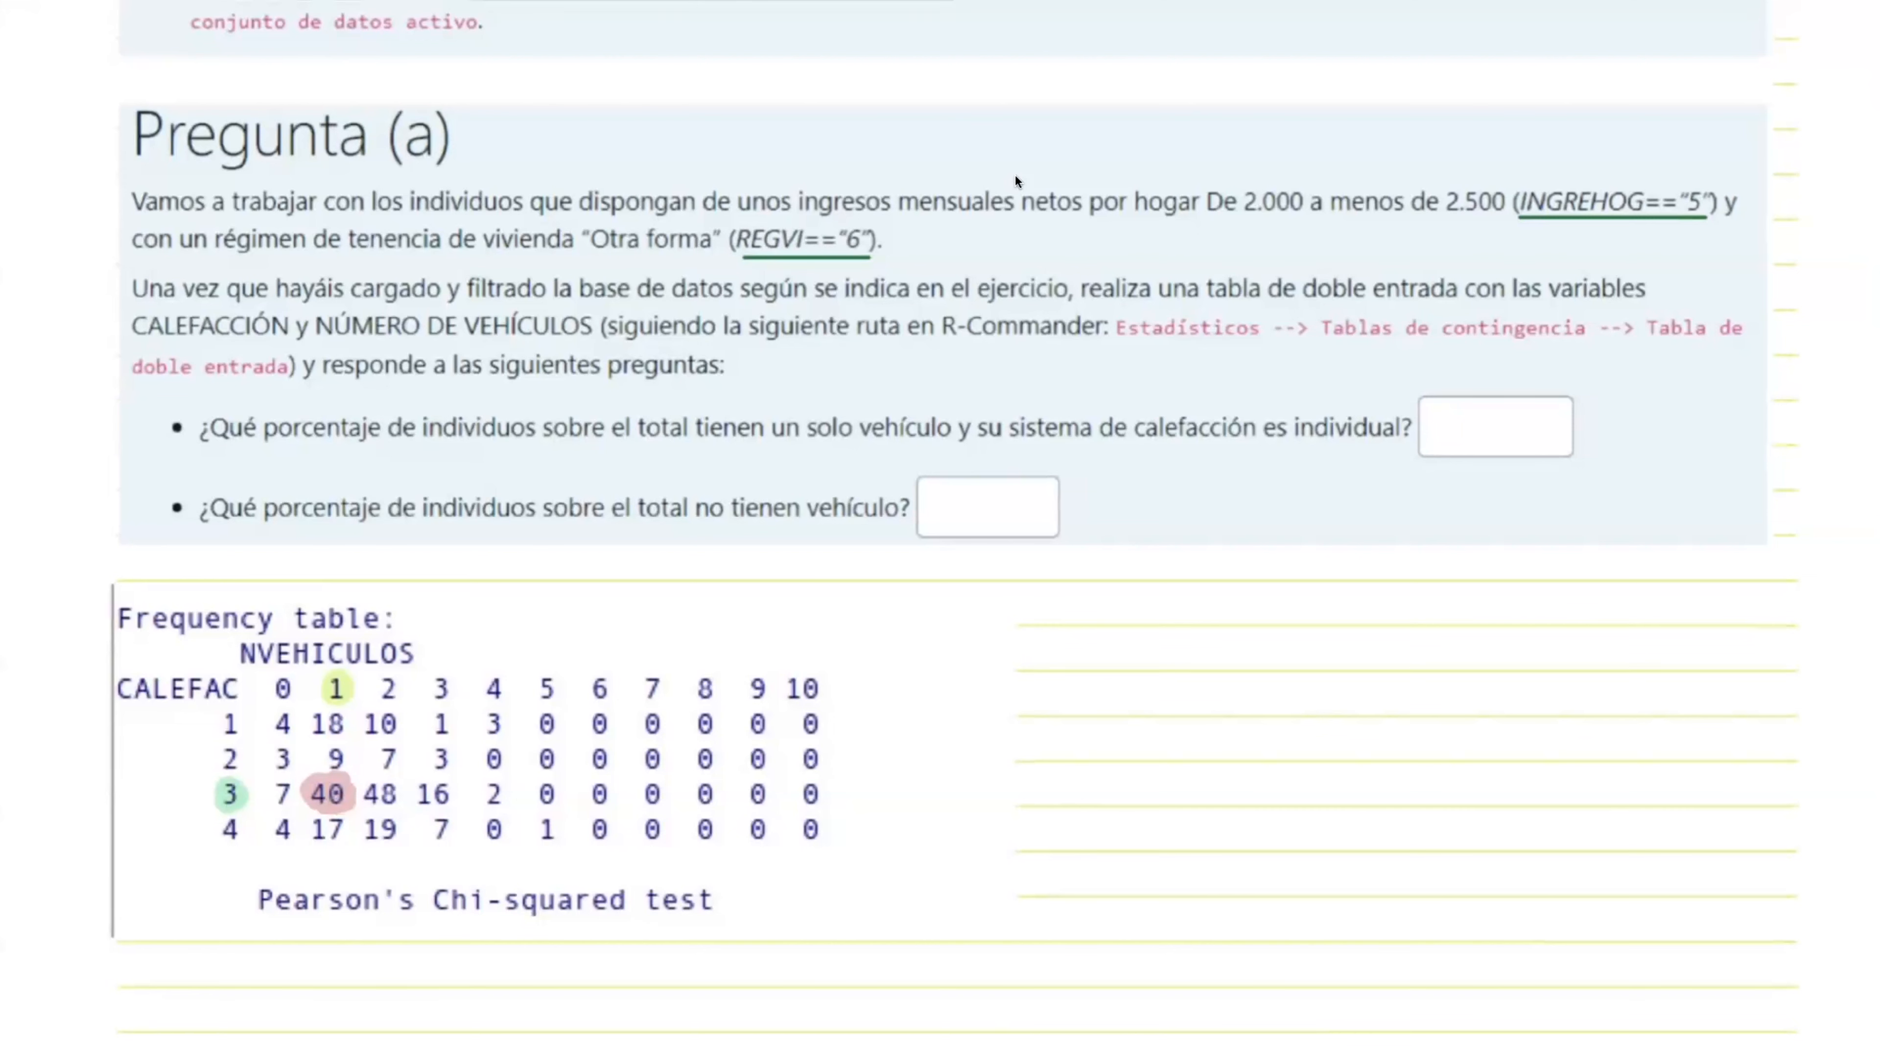
Step: In the exercise notes, handwrite the fraction 40/219 for part a) and rule off the frequency table with its total n = 219
{"action": "left_click_drag", "start_coordinate": [1113, 631], "coordinate": [1123, 652]}
{"action": "mouse_move", "coordinate": [1118, 632]}
{"action": "left_mouse_down"}
{"action": "mouse_move", "coordinate": [1118, 663]}
{"action": "mouse_move", "coordinate": [1134, 637]}
{"action": "mouse_move", "coordinate": [1171, 669]}
{"action": "left_mouse_up"}
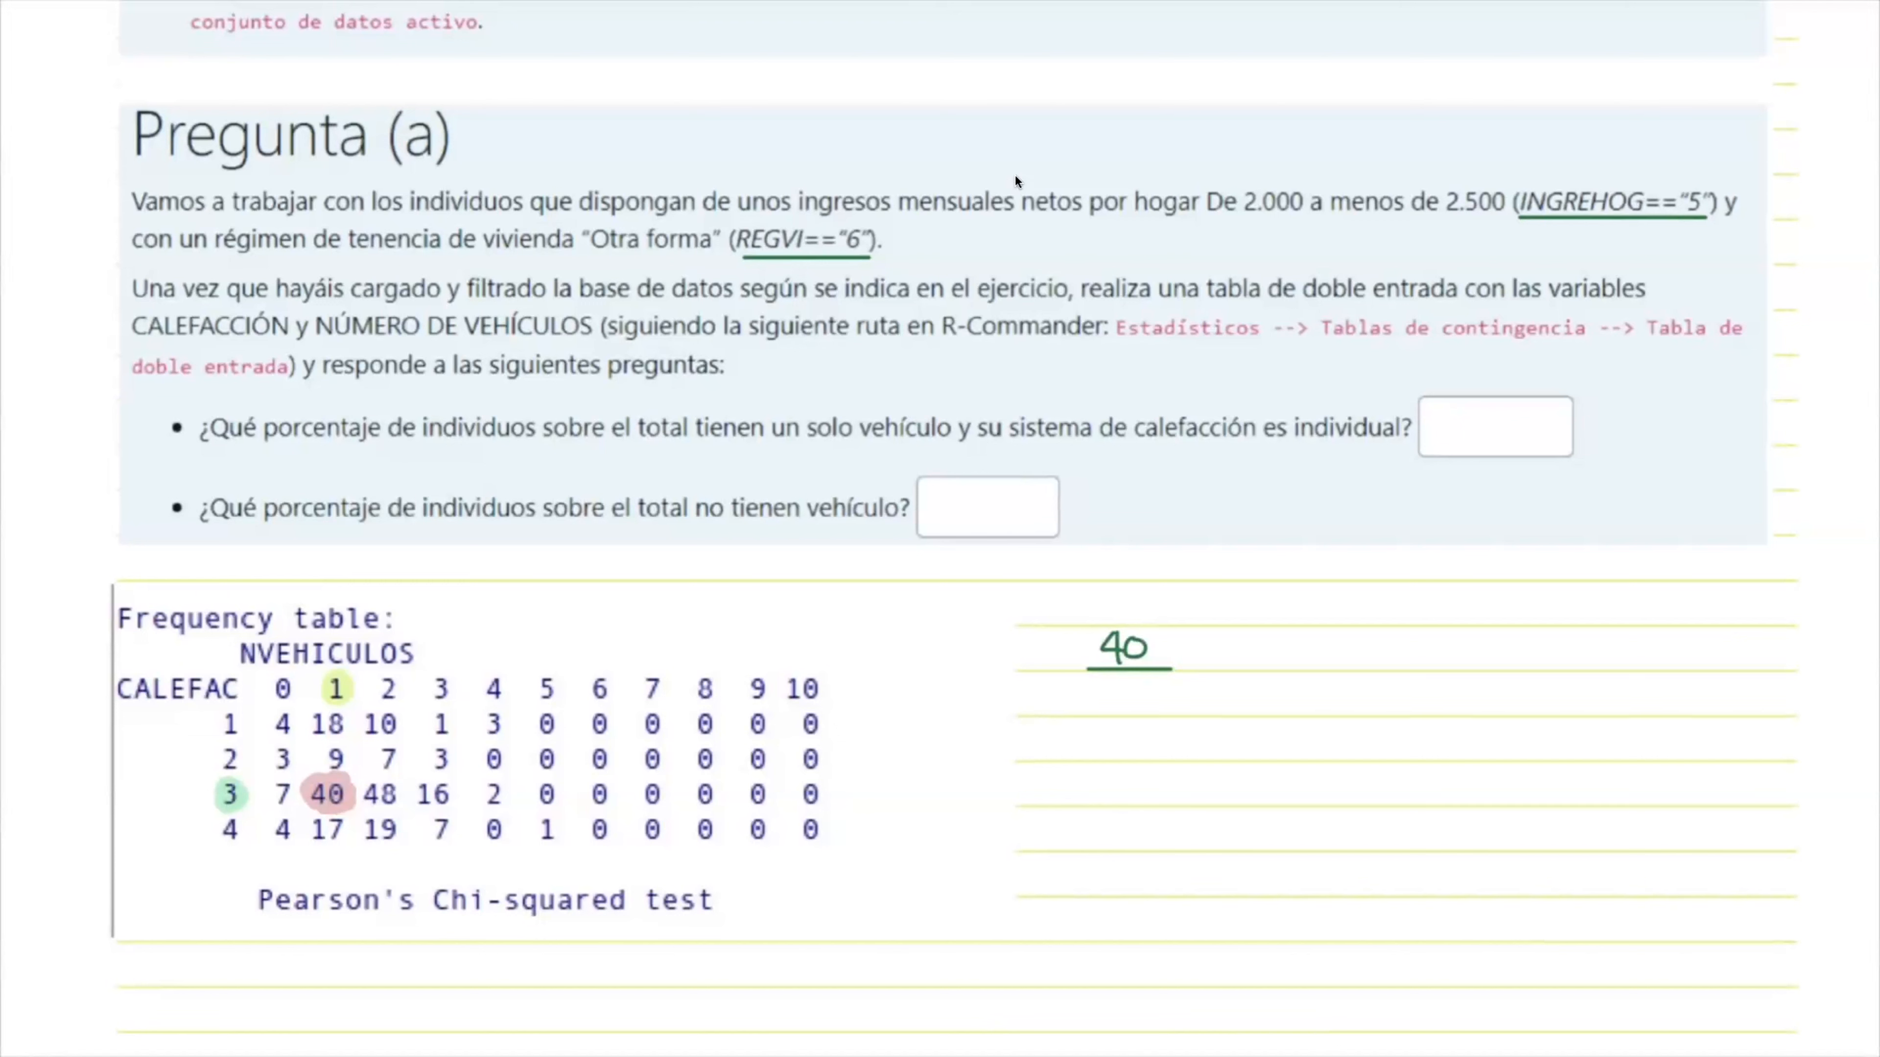
{"action": "left_click_drag", "start_coordinate": [255, 683], "coordinate": [254, 861]}
{"action": "left_click_drag", "start_coordinate": [223, 701], "coordinate": [847, 701]}
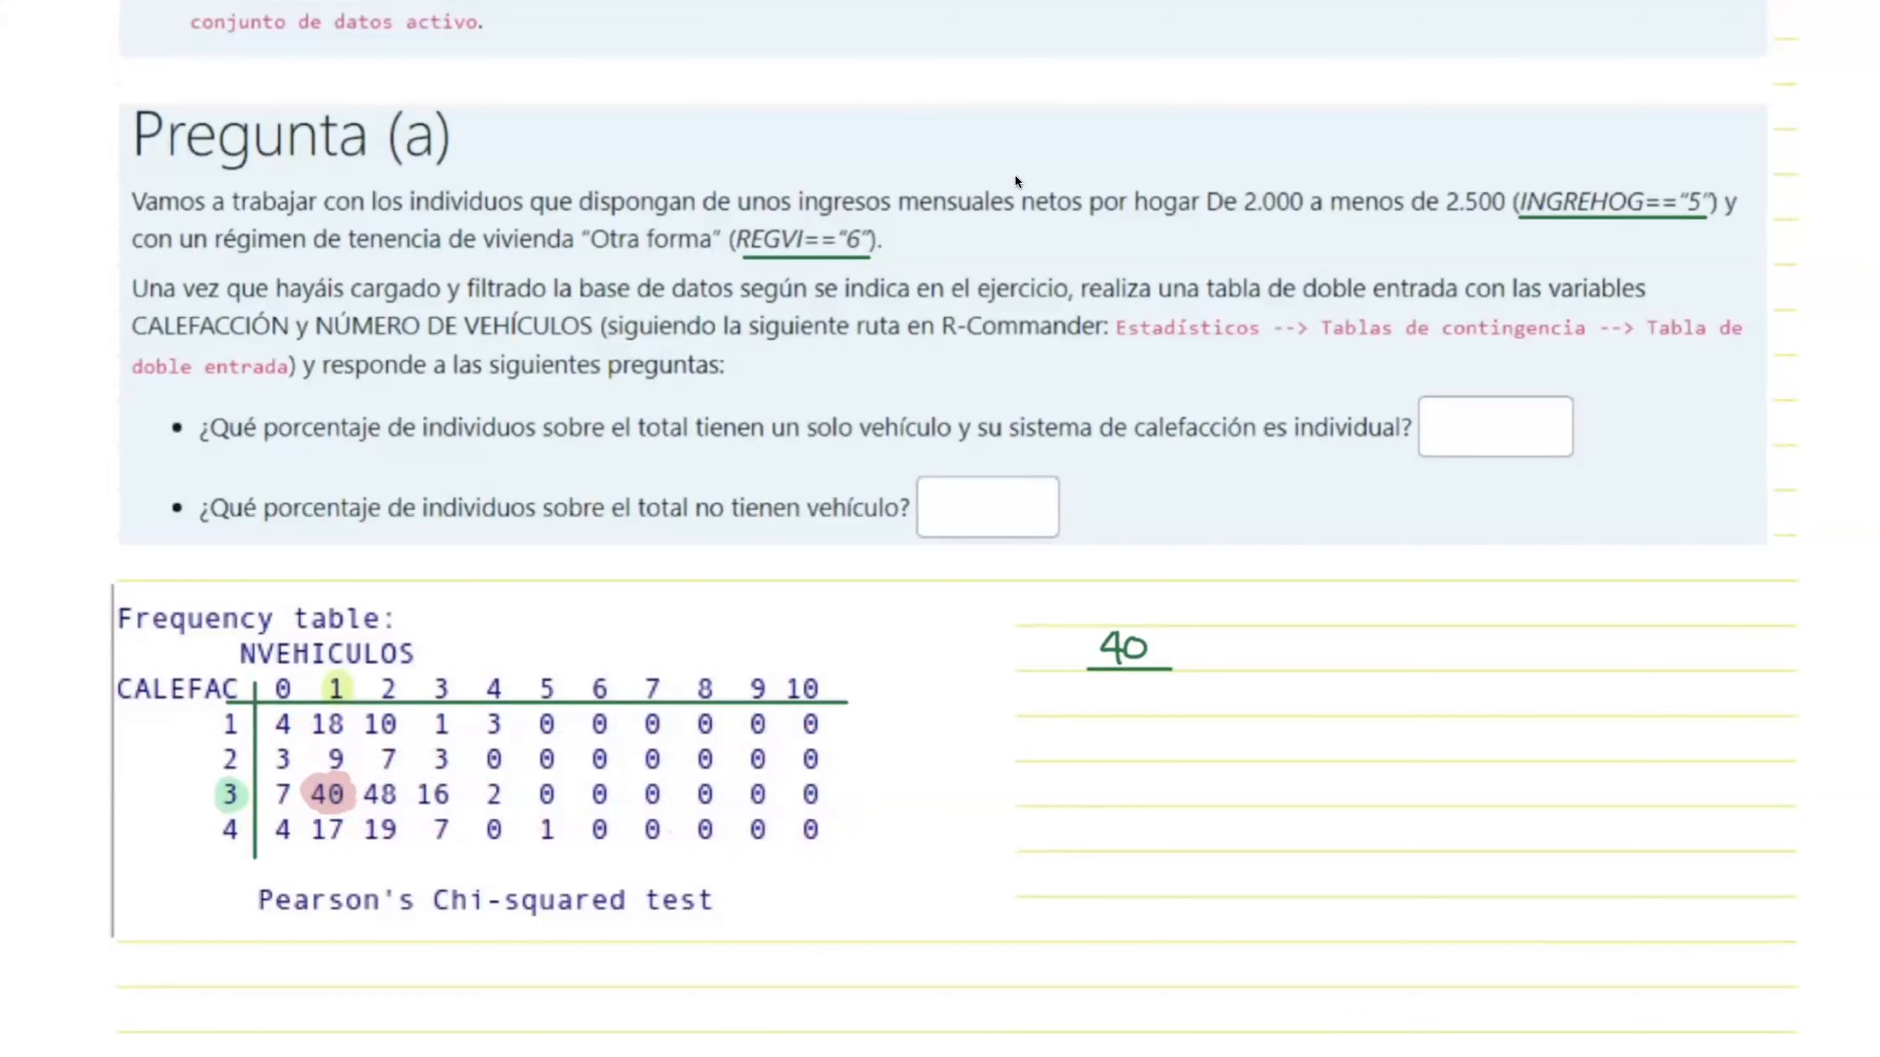
{"action": "left_click_drag", "start_coordinate": [255, 858], "coordinate": [879, 857]}
{"action": "mouse_move", "coordinate": [827, 665]}
{"action": "left_mouse_down"}
{"action": "mouse_move", "coordinate": [827, 892]}
{"action": "mouse_move", "coordinate": [910, 876]}
{"action": "mouse_move", "coordinate": [957, 893]}
{"action": "left_mouse_up"}
{"action": "left_click_drag", "start_coordinate": [988, 873], "coordinate": [985, 900]}
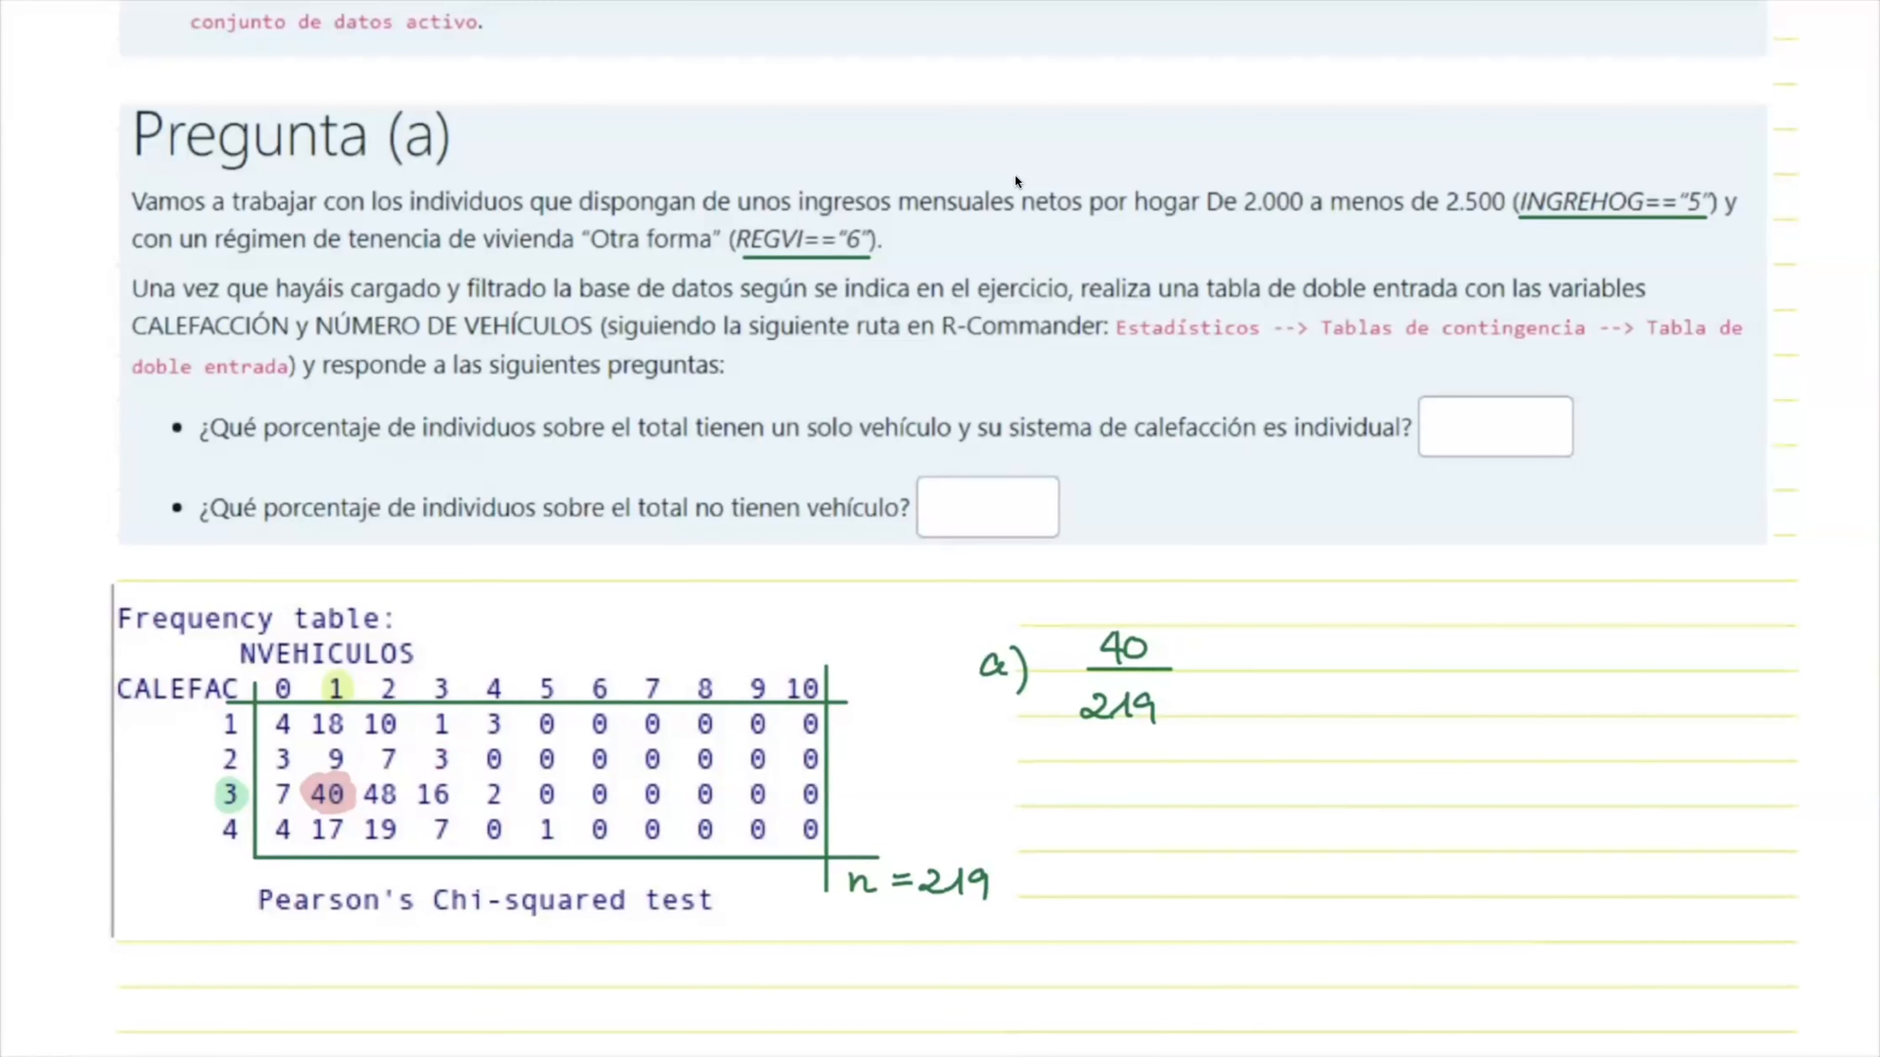
Step: Handwrite the decimal result = 0'182648 beside the fraction 40/219
{"action": "left_click_drag", "start_coordinate": [1206, 659], "coordinate": [1233, 657]}
{"action": "left_click_drag", "start_coordinate": [1206, 668], "coordinate": [1276, 652]}
{"action": "mouse_move", "coordinate": [1291, 628]}
{"action": "left_mouse_down"}
{"action": "mouse_move", "coordinate": [1289, 644]}
{"action": "mouse_move", "coordinate": [1329, 648]}
{"action": "mouse_move", "coordinate": [1329, 672]}
{"action": "left_mouse_up"}
{"action": "mouse_move", "coordinate": [1356, 651]}
{"action": "left_mouse_down"}
{"action": "mouse_move", "coordinate": [1340, 673]}
{"action": "mouse_move", "coordinate": [1360, 648]}
{"action": "mouse_move", "coordinate": [1395, 675]}
{"action": "left_mouse_up"}
{"action": "mouse_move", "coordinate": [1415, 650]}
{"action": "left_mouse_down"}
{"action": "mouse_move", "coordinate": [1398, 666]}
{"action": "mouse_move", "coordinate": [1463, 659]}
{"action": "left_mouse_up"}
{"action": "mouse_move", "coordinate": [1453, 639]}
{"action": "left_mouse_down"}
{"action": "mouse_move", "coordinate": [1452, 670]}
{"action": "mouse_move", "coordinate": [1484, 635]}
{"action": "left_mouse_up"}
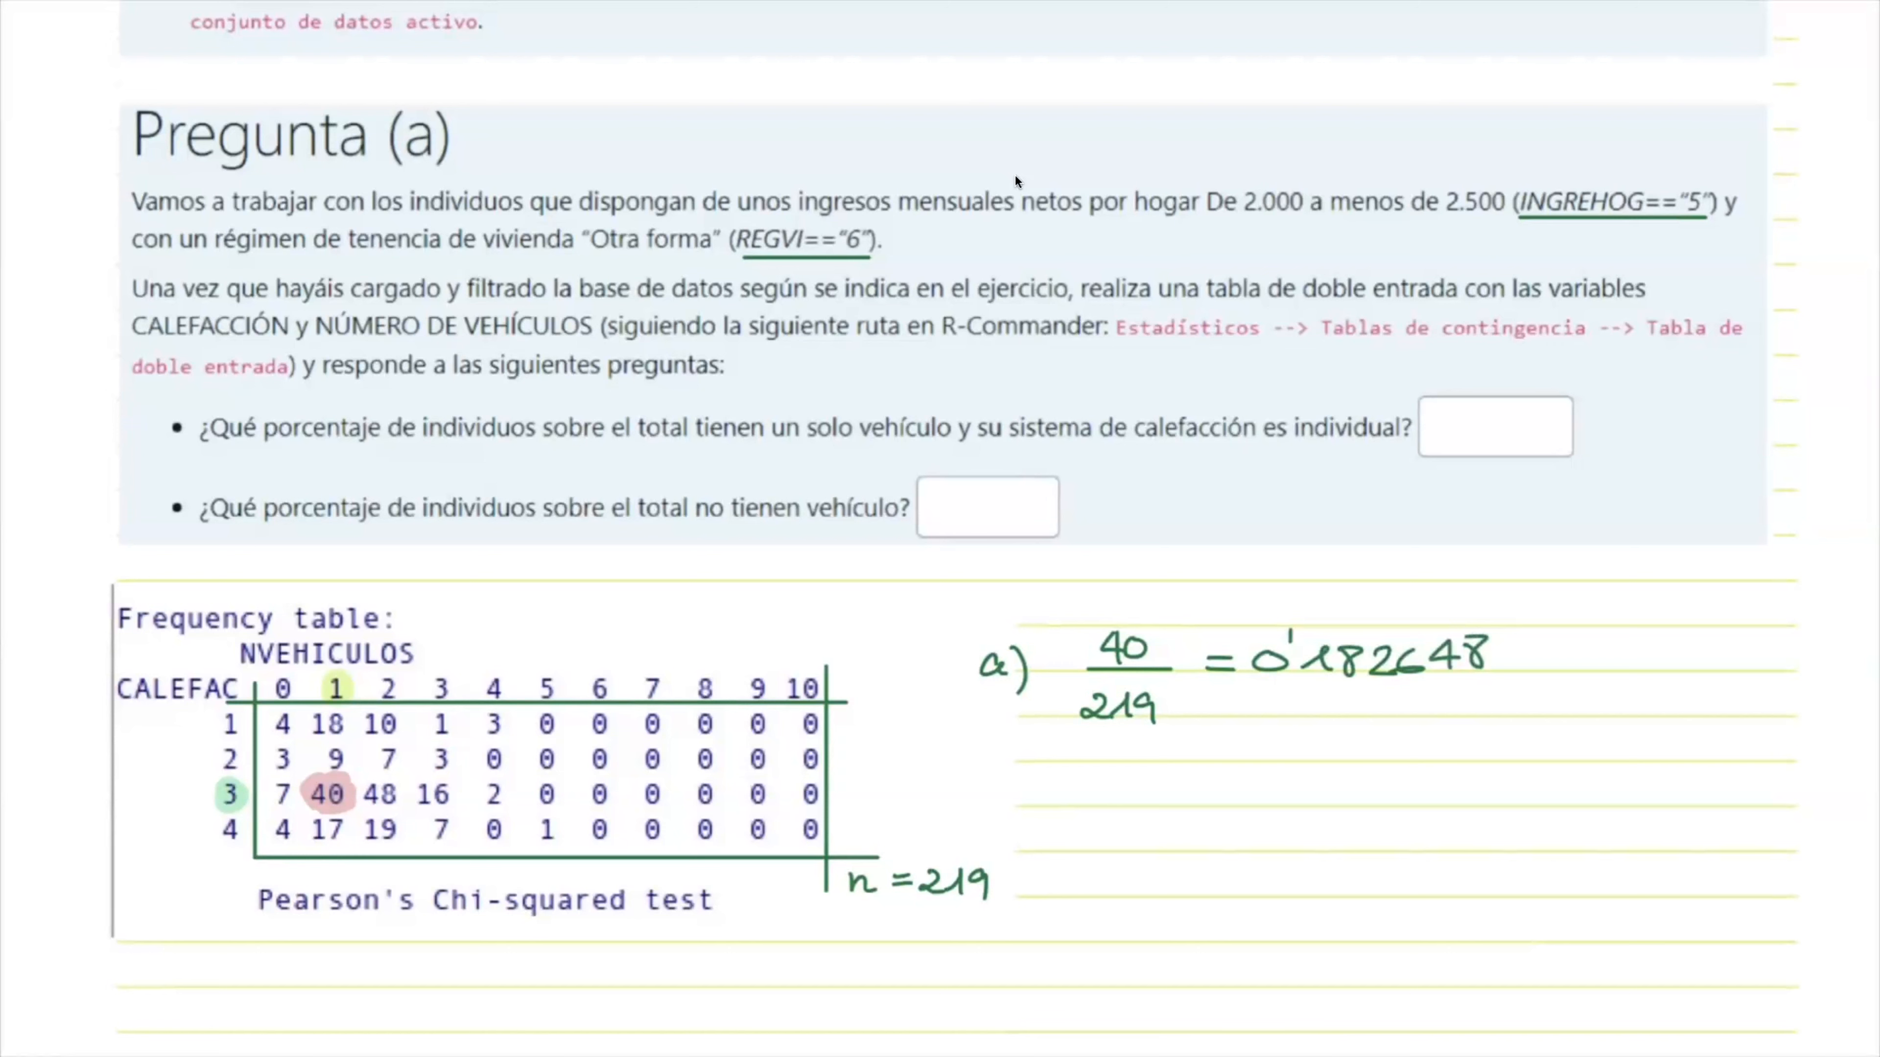
Step: Handwrite the percentage 18'2648% below the decimal result
{"action": "scroll", "coordinate": [1376, 997], "scroll_direction": "up", "scroll_amount": 1}
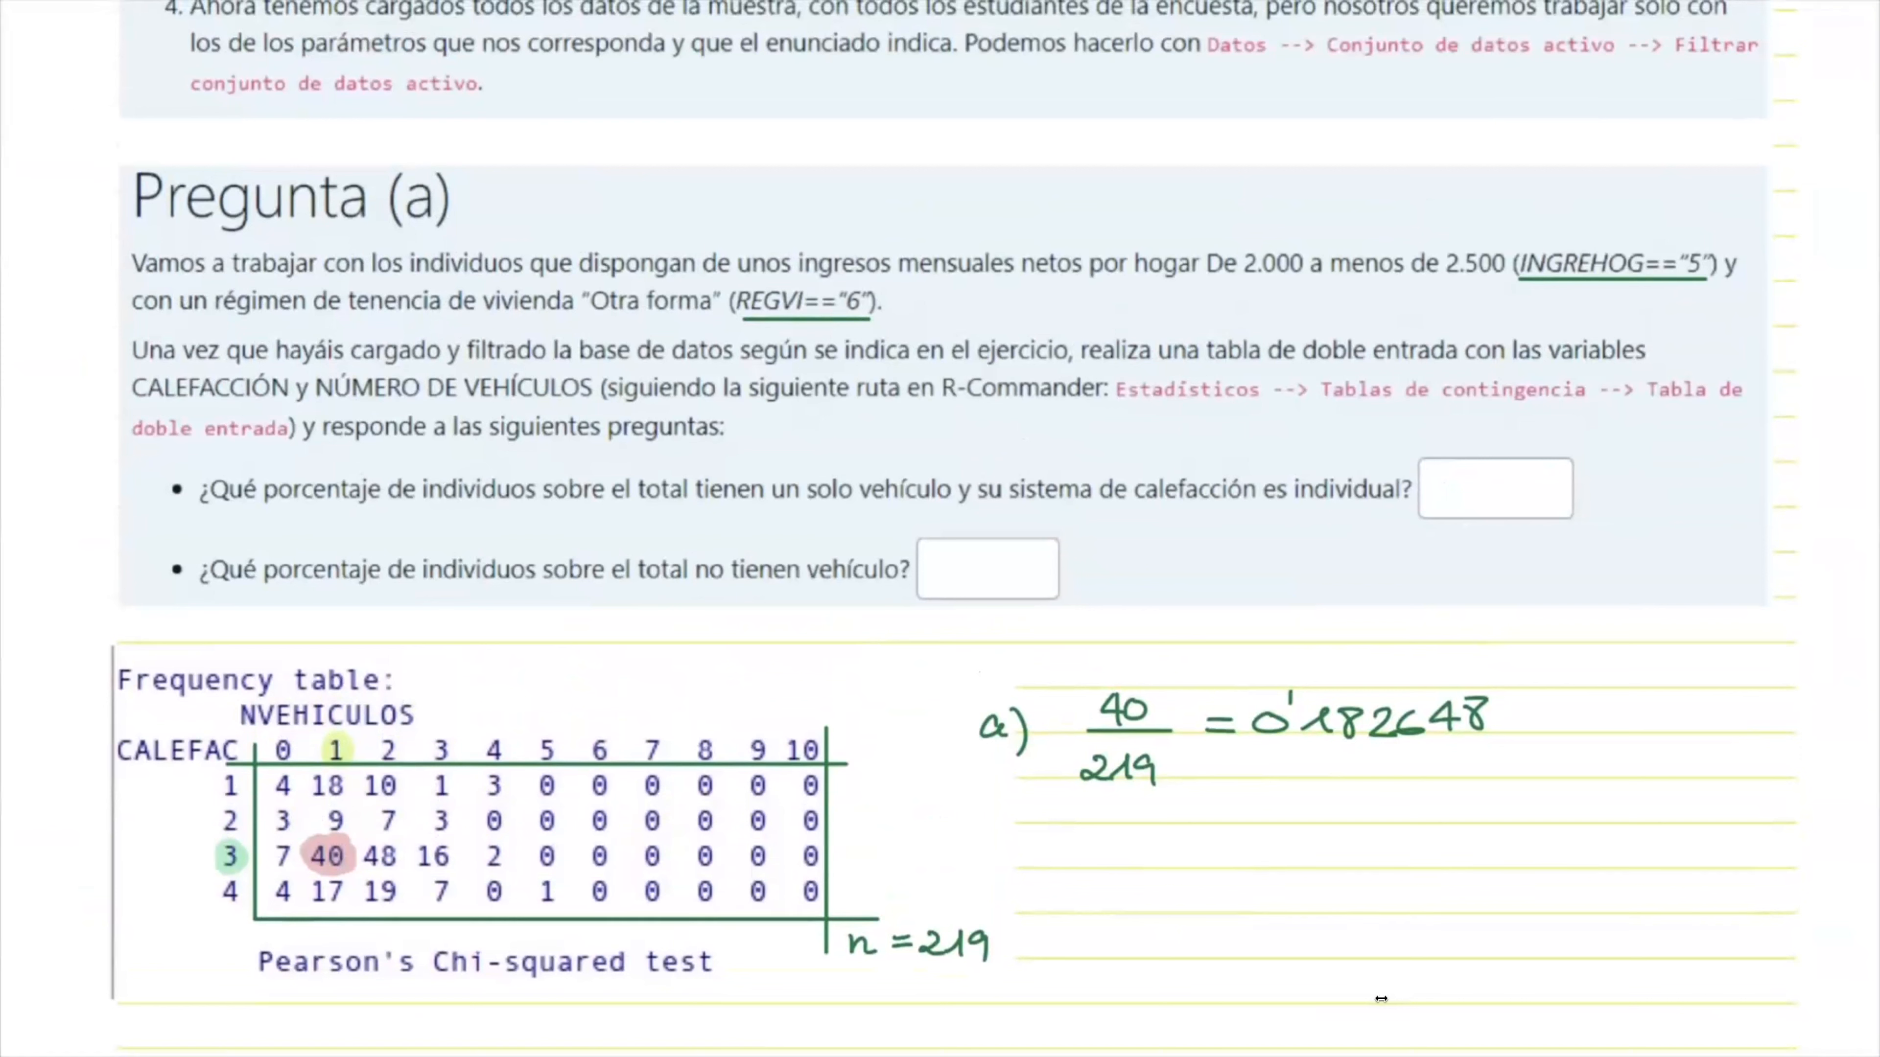
{"action": "mouse_move", "coordinate": [1308, 814]}
{"action": "left_mouse_down"}
{"action": "mouse_move", "coordinate": [1328, 797]}
{"action": "mouse_move", "coordinate": [1329, 815]}
{"action": "left_mouse_up"}
{"action": "mouse_move", "coordinate": [1358, 791]}
{"action": "left_mouse_down"}
{"action": "mouse_move", "coordinate": [1348, 816]}
{"action": "mouse_move", "coordinate": [1359, 790]}
{"action": "left_mouse_up"}
{"action": "mouse_move", "coordinate": [1369, 774]}
{"action": "left_mouse_down"}
{"action": "mouse_move", "coordinate": [1405, 816]}
{"action": "mouse_move", "coordinate": [1470, 806]}
{"action": "mouse_move", "coordinate": [1463, 822]}
{"action": "left_mouse_up"}
{"action": "mouse_move", "coordinate": [1489, 797]}
{"action": "left_mouse_down"}
{"action": "mouse_move", "coordinate": [1480, 819]}
{"action": "mouse_move", "coordinate": [1487, 792]}
{"action": "left_mouse_up"}
{"action": "left_click_drag", "start_coordinate": [1524, 790], "coordinate": [1500, 839]}
{"action": "left_click_drag", "start_coordinate": [1533, 818], "coordinate": [1532, 819]}
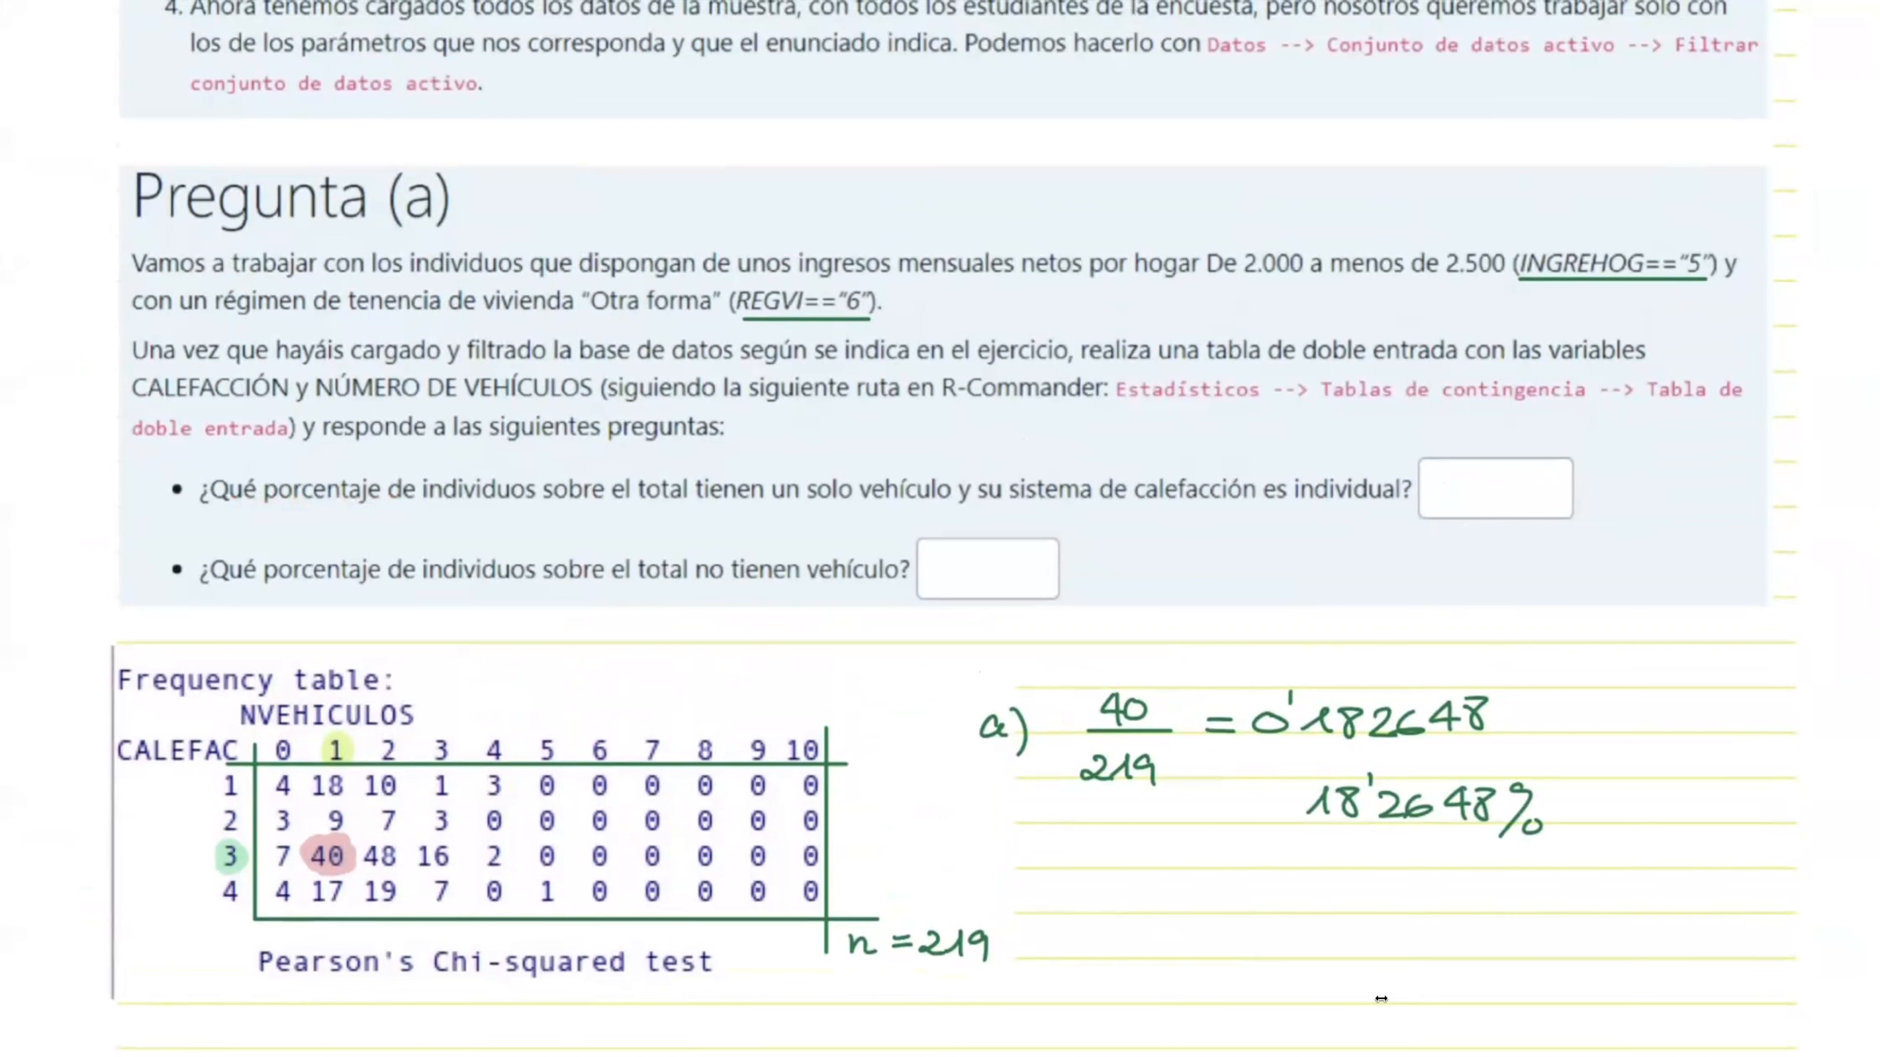
Step: Handwrite 18,2648 in the answer box of the first question, rewriting its decimals level with the 18
{"action": "mouse_move", "coordinate": [1434, 493]}
{"action": "left_mouse_down"}
{"action": "mouse_move", "coordinate": [1447, 478]}
{"action": "mouse_move", "coordinate": [1449, 511]}
{"action": "left_mouse_up"}
{"action": "mouse_move", "coordinate": [1469, 482]}
{"action": "left_mouse_down"}
{"action": "mouse_move", "coordinate": [1458, 511]}
{"action": "mouse_move", "coordinate": [1455, 481]}
{"action": "mouse_move", "coordinate": [1521, 517]}
{"action": "mouse_move", "coordinate": [1573, 507]}
{"action": "left_mouse_up"}
{"action": "left_click_drag", "start_coordinate": [1563, 489], "coordinate": [1560, 519]}
{"action": "left_click_drag", "start_coordinate": [1589, 489], "coordinate": [1588, 489]}
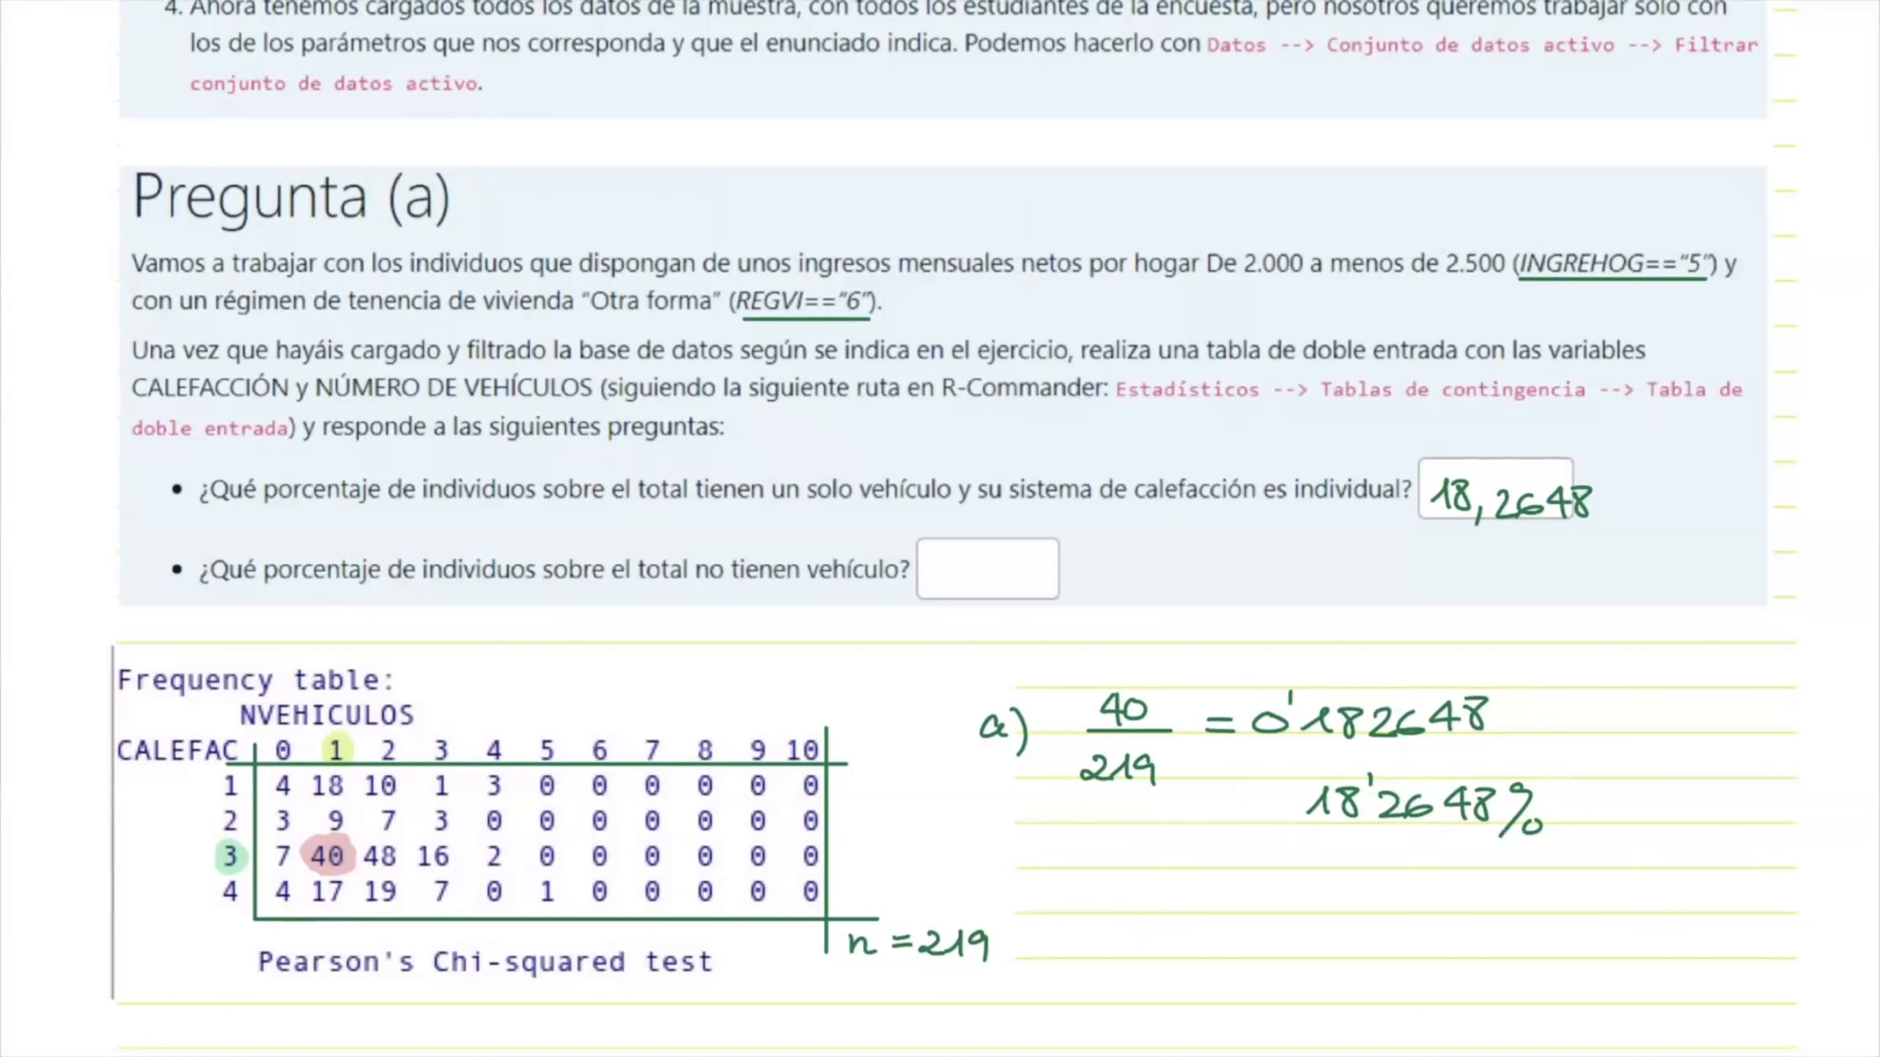
{"action": "mouse_move", "coordinate": [1501, 506]}
{"action": "left_mouse_down"}
{"action": "mouse_move", "coordinate": [1586, 504]}
{"action": "mouse_move", "coordinate": [1489, 506]}
{"action": "mouse_move", "coordinate": [1516, 507]}
{"action": "left_mouse_up"}
{"action": "mouse_move", "coordinate": [1541, 483]}
{"action": "left_mouse_down"}
{"action": "mouse_move", "coordinate": [1523, 507]}
{"action": "mouse_move", "coordinate": [1578, 491]}
{"action": "left_mouse_up"}
{"action": "mouse_move", "coordinate": [1570, 474]}
{"action": "left_mouse_down"}
{"action": "mouse_move", "coordinate": [1569, 505]}
{"action": "mouse_move", "coordinate": [1591, 483]}
{"action": "left_mouse_up"}
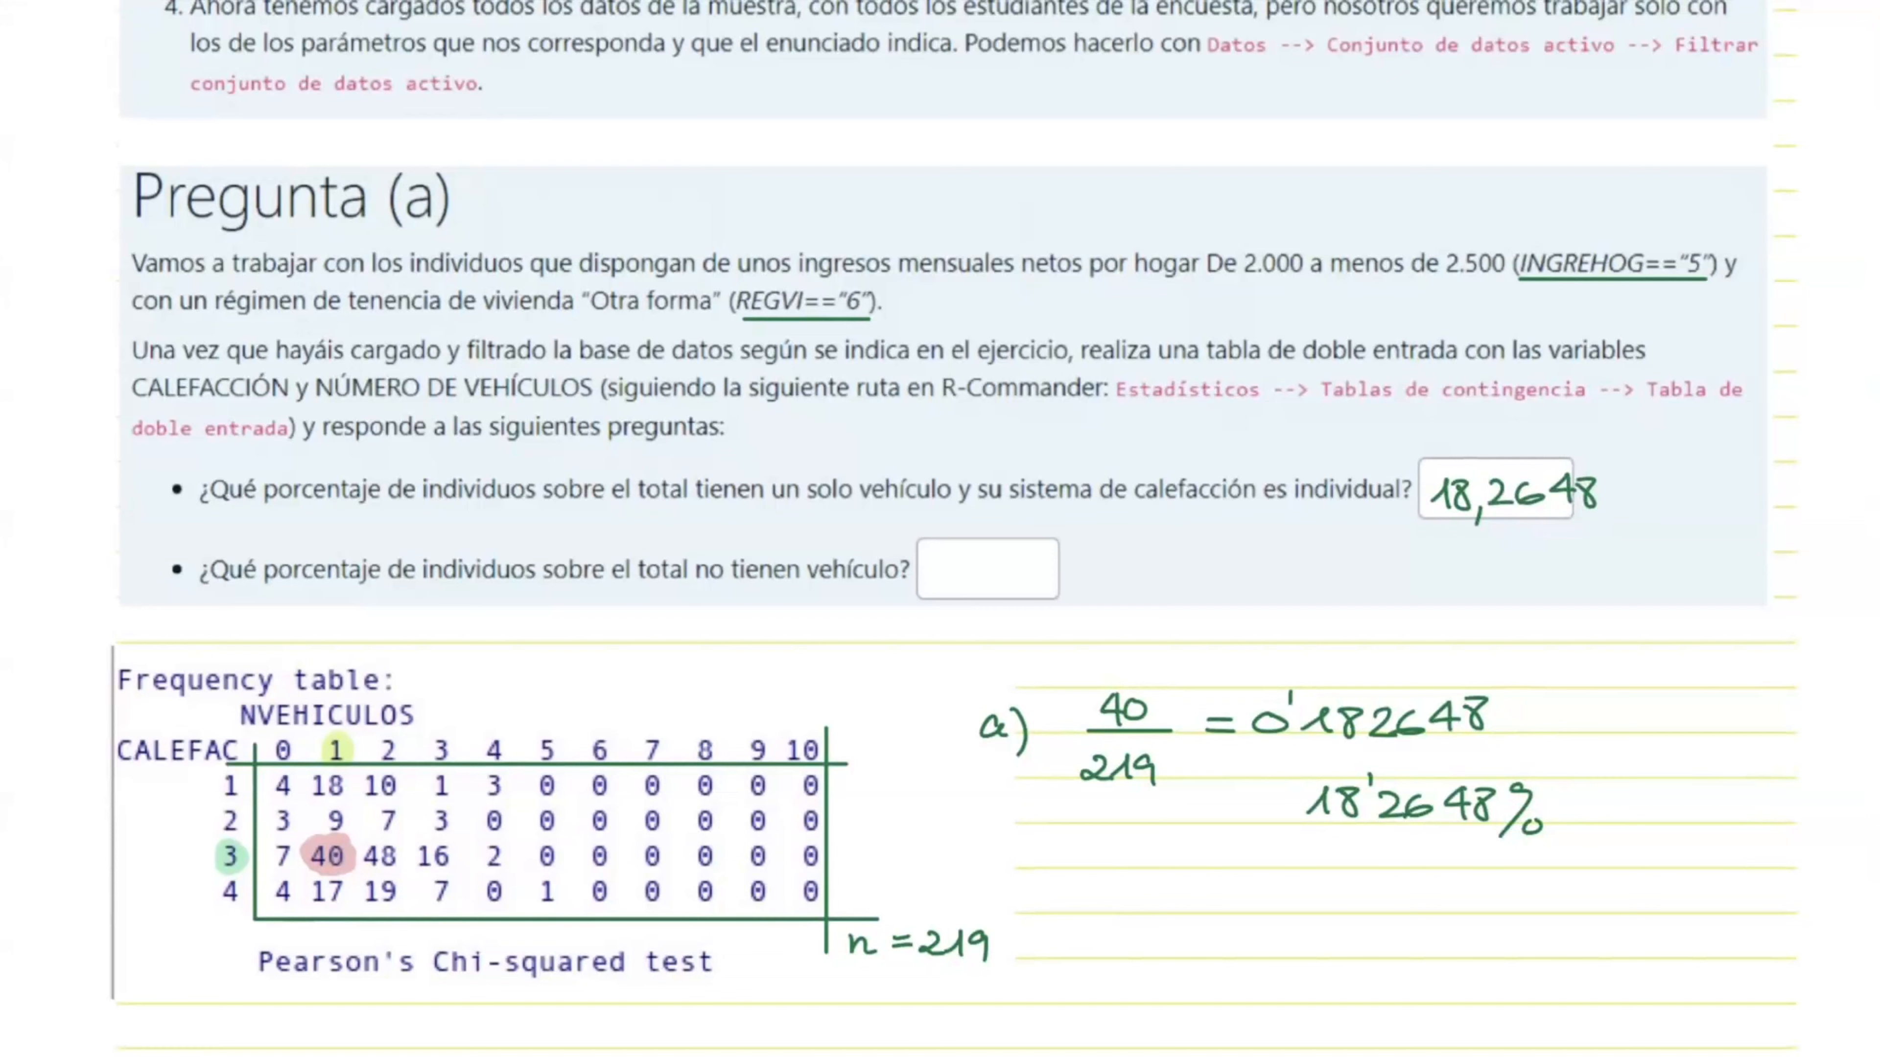
{"action": "scroll", "coordinate": [940, 529], "scroll_direction": "down", "scroll_amount": 2}
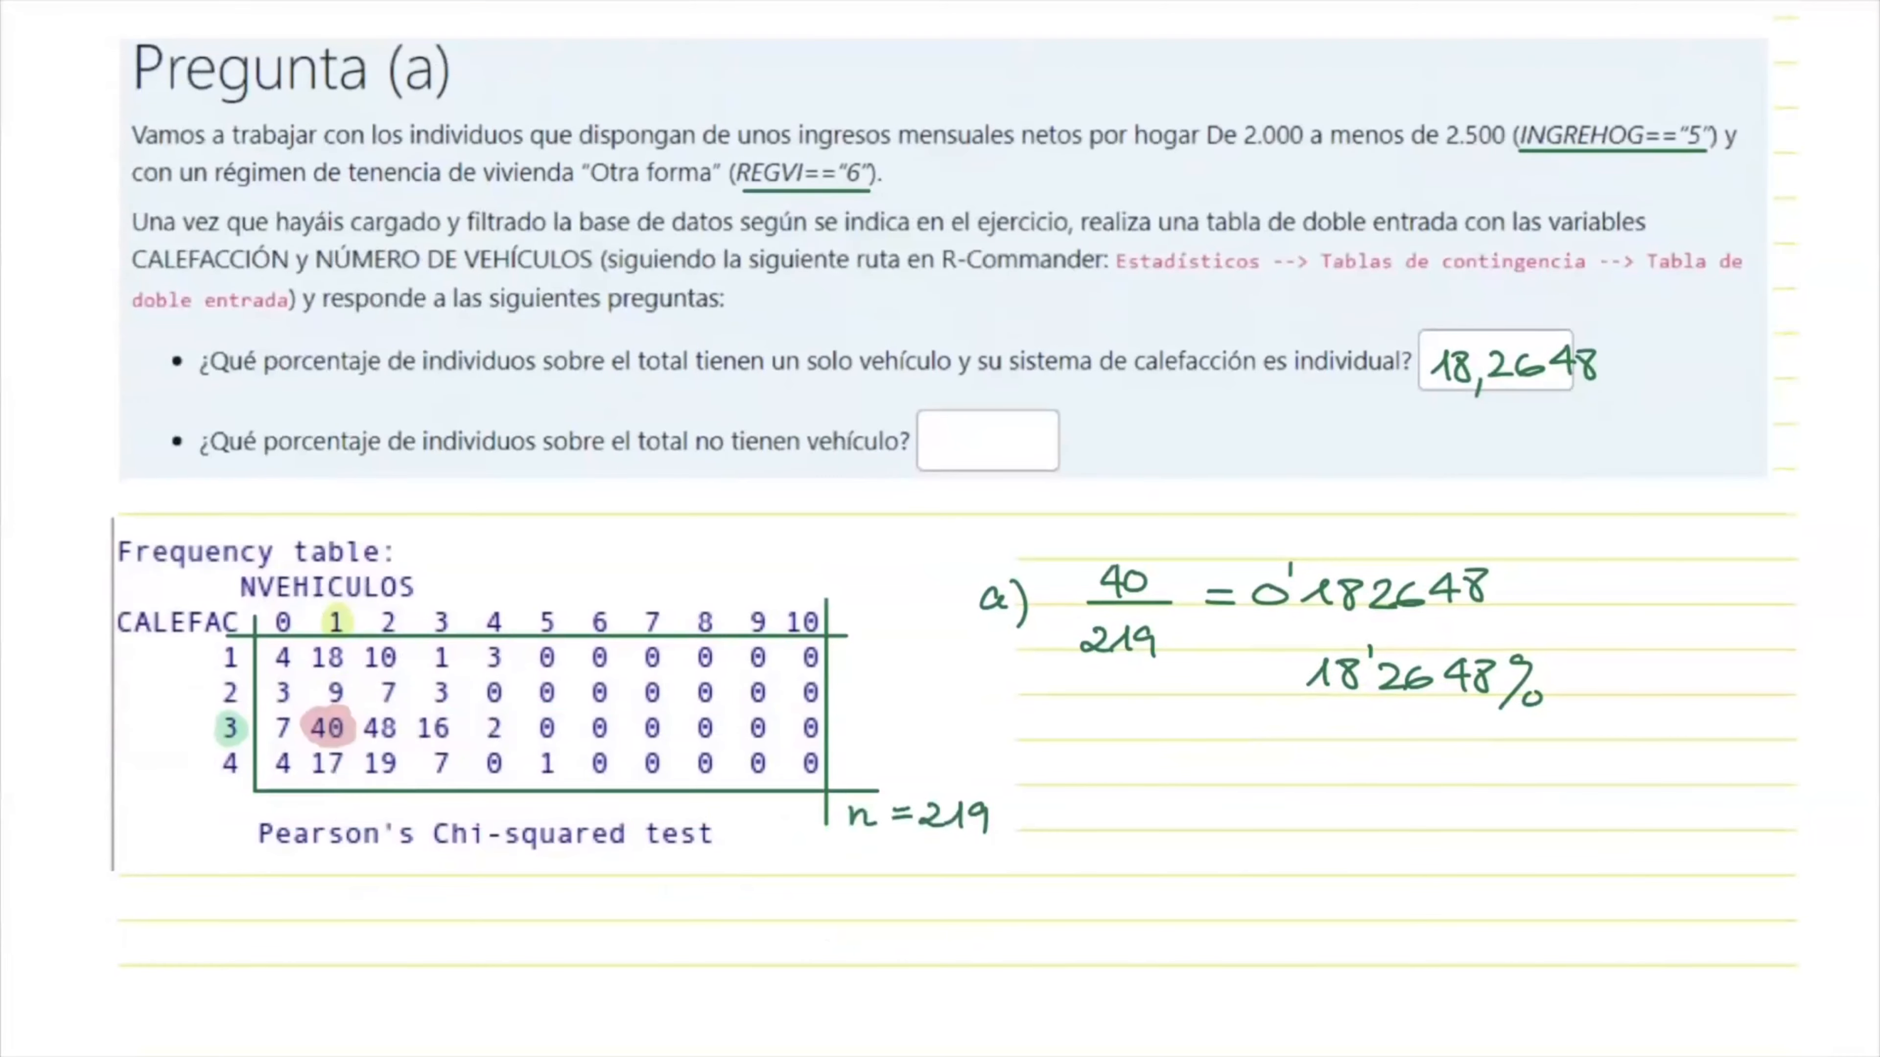